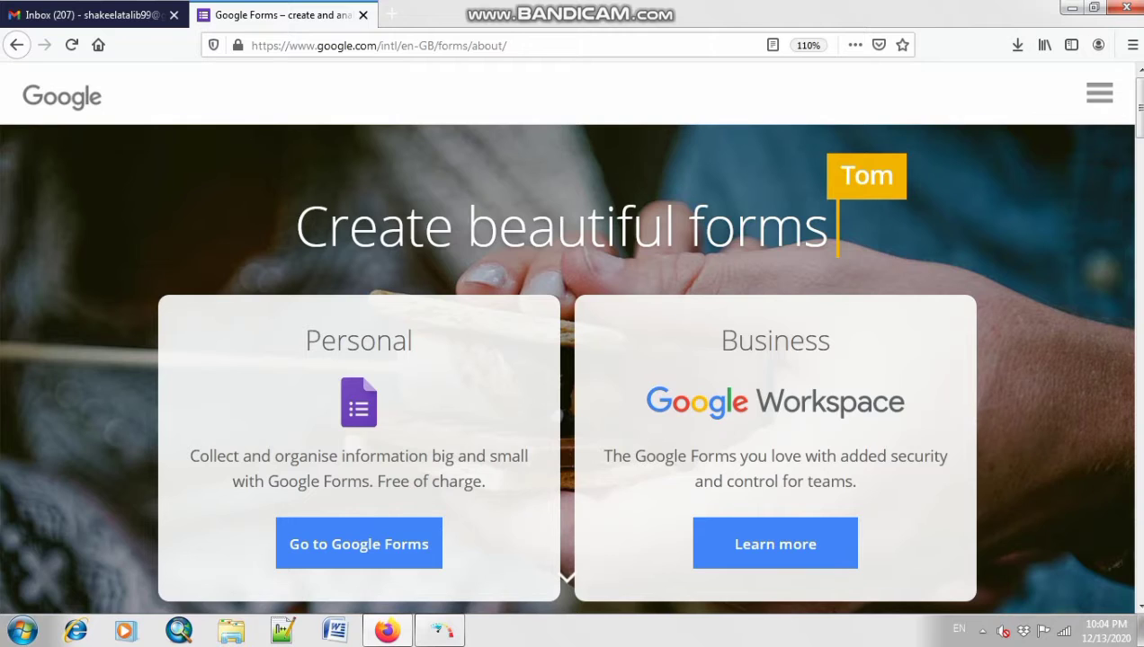
Step: Go to the Google Forms home page and start a Blank form
click(358, 544)
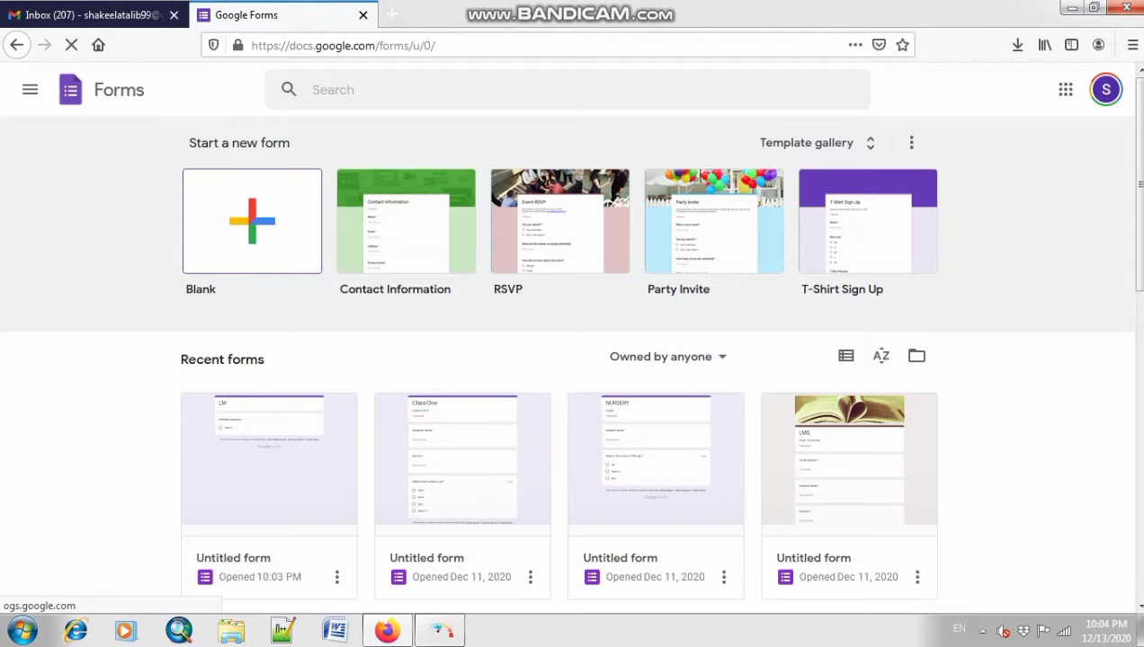
click(251, 222)
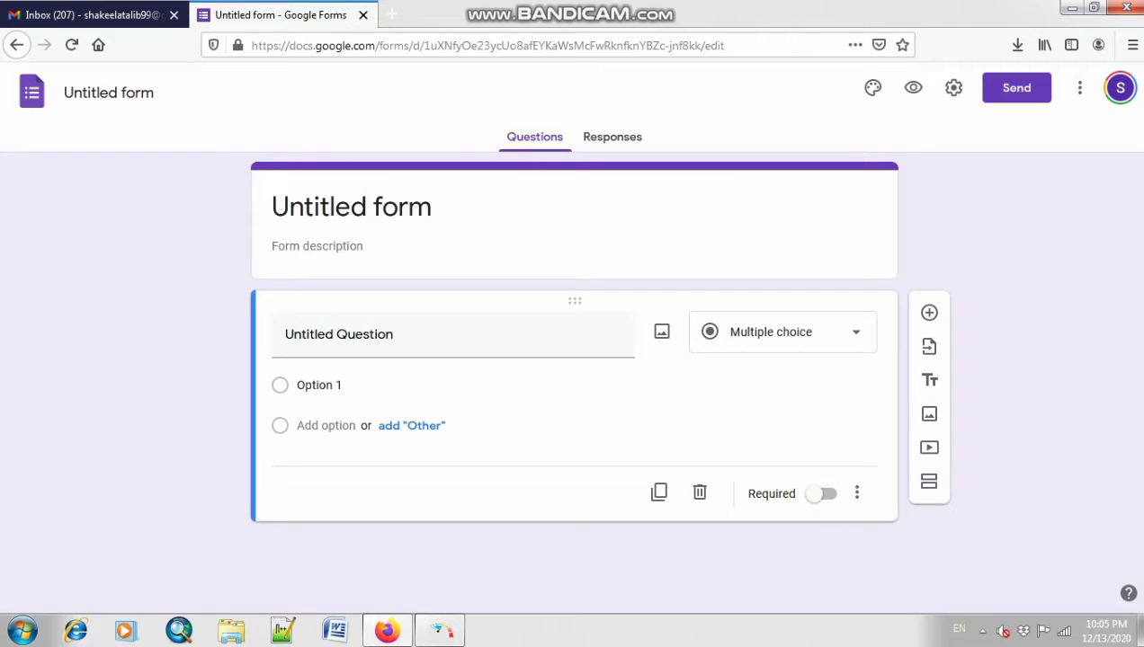
Step: Replace the form title with 'LMS' and enter 'Class-2(Computer)' as its description
click(351, 206)
key(BackSpace)
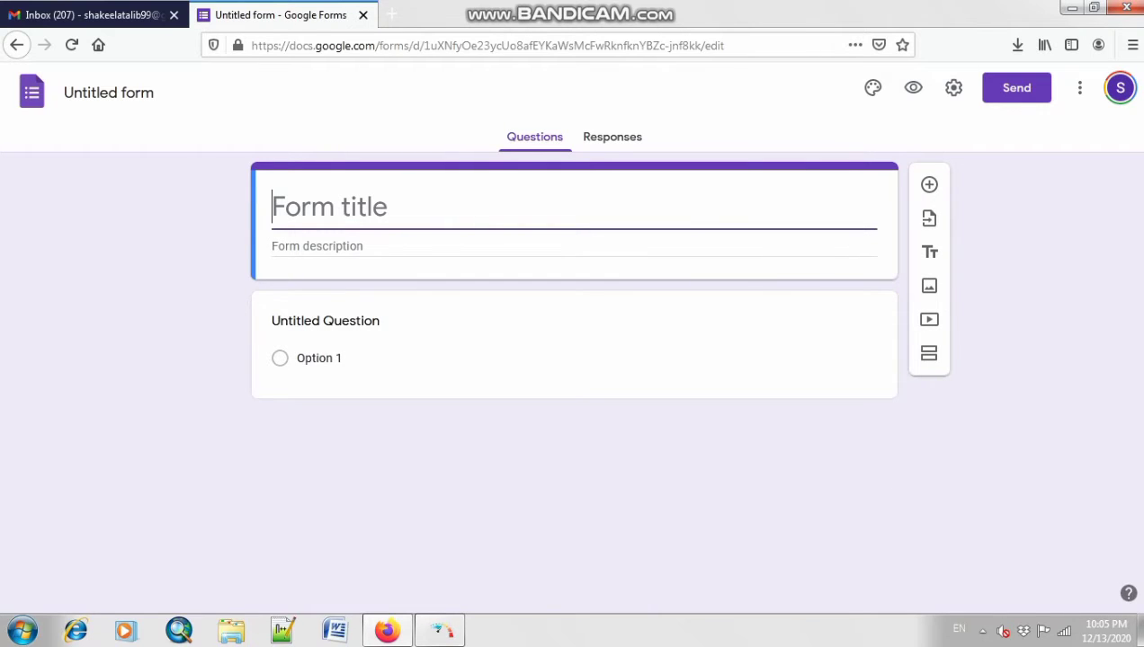
text(LMS)
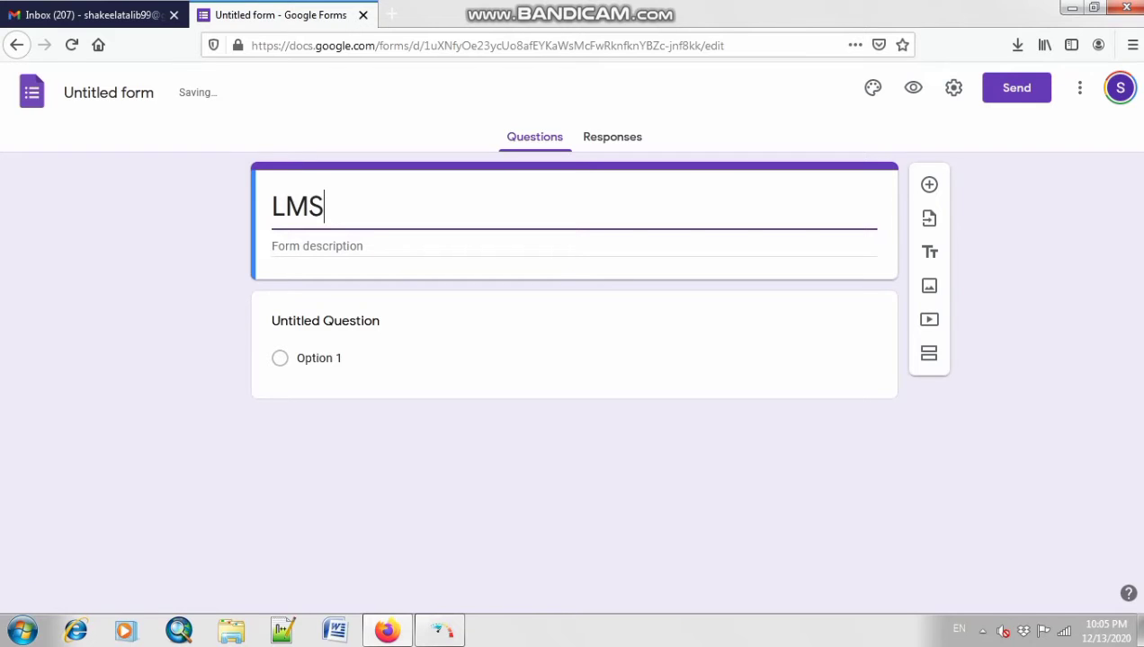
key(Tab)
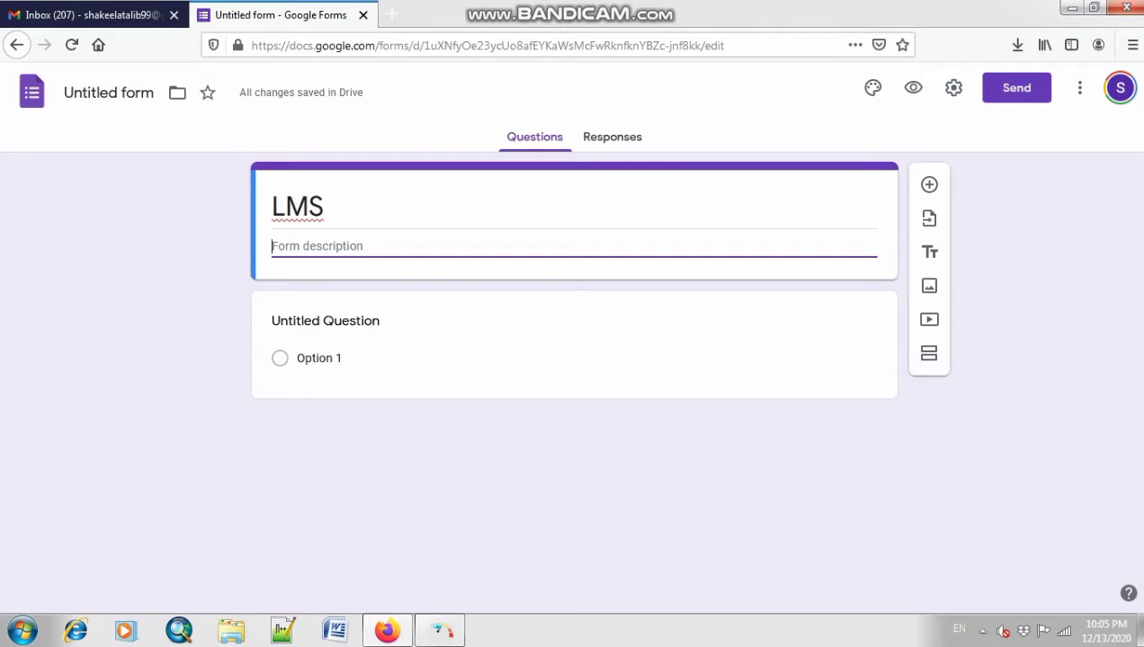
text(Cl)
text(a)
key(BackSpace)
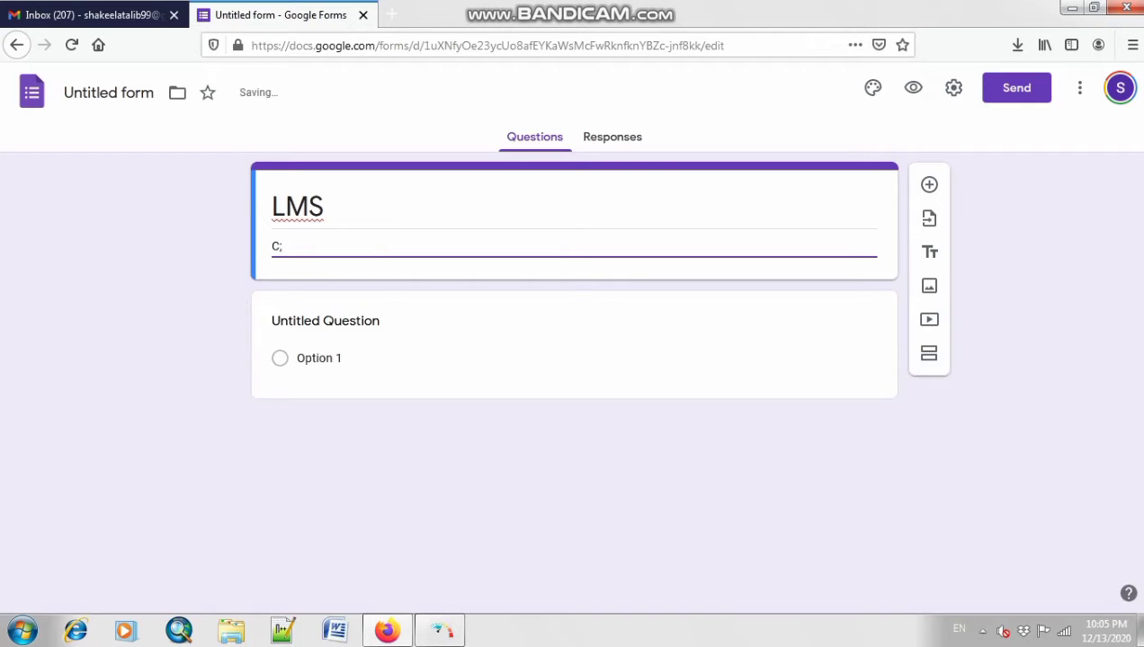
text(lass-2())
key(Left)
text(Computer)
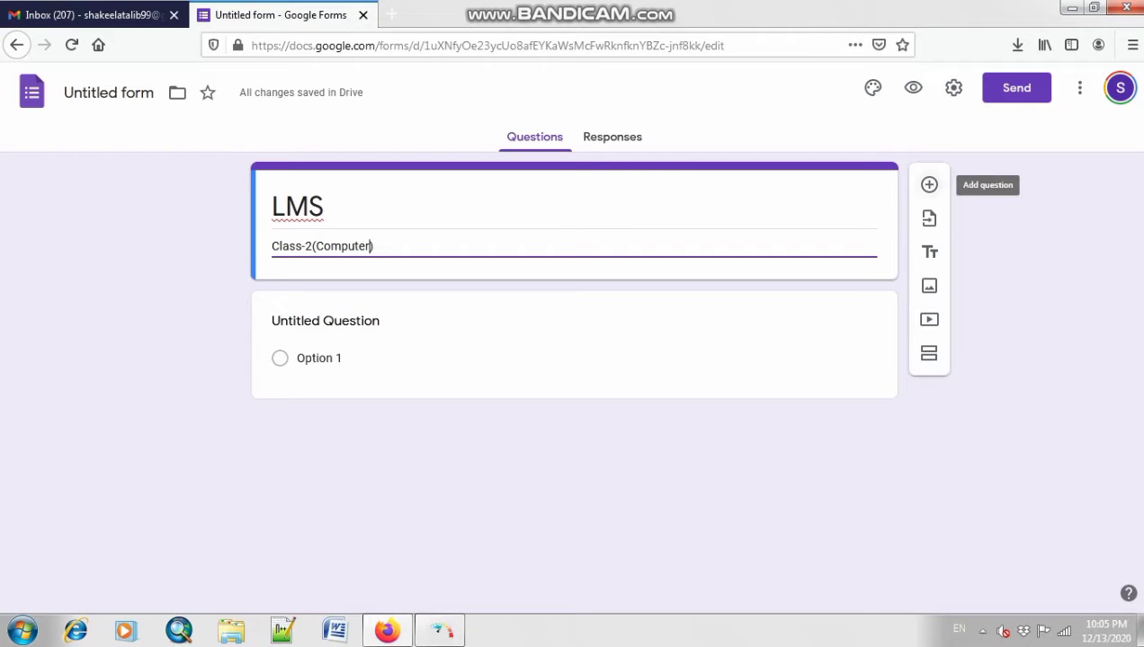
Step: Make the first question a required Short answer titled 'Student Name', then add another question
click(450, 363)
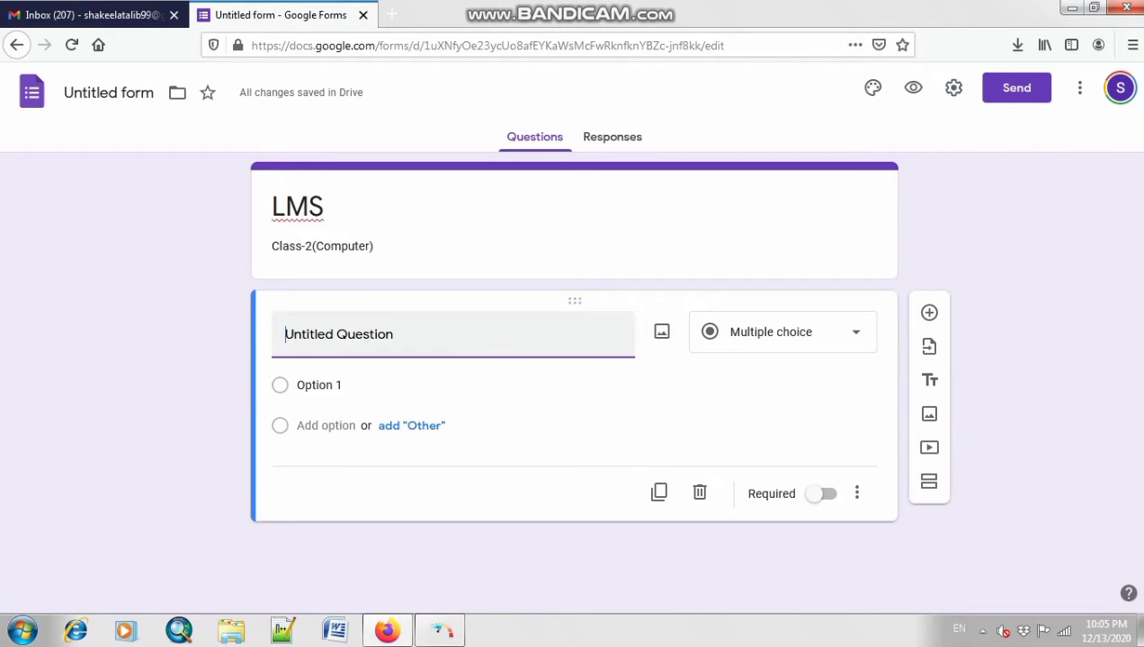
key(ctrl+a)
text(Studnet)
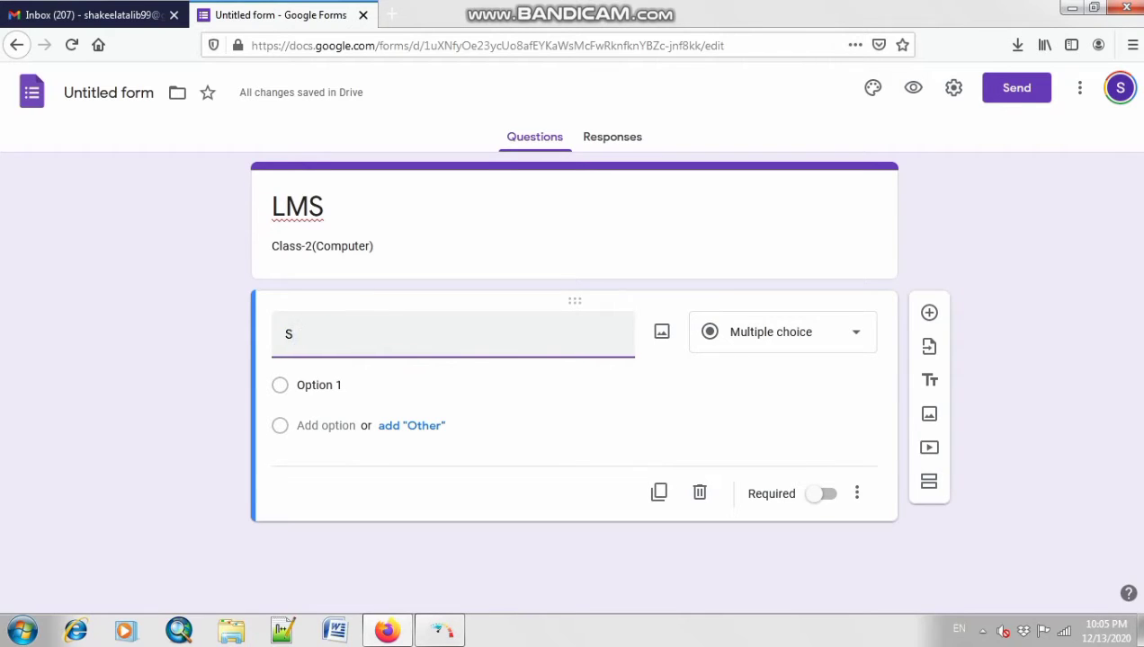
key(BackSpace)
key(BackSpace)
key(BackSpace)
text(ent Name)
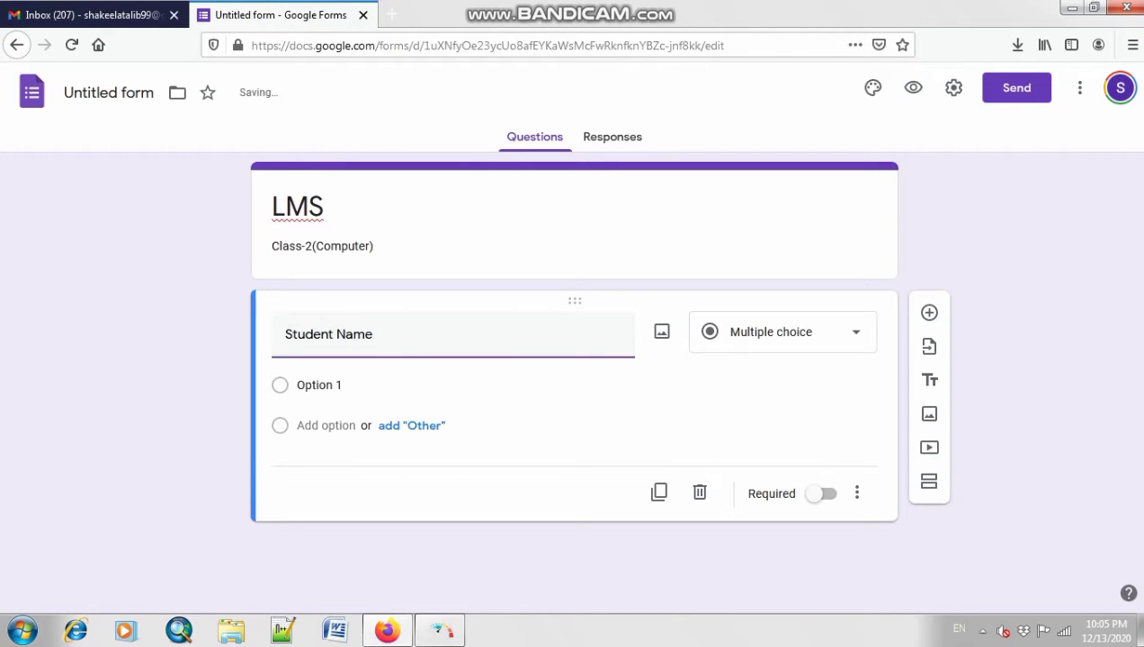
click(782, 332)
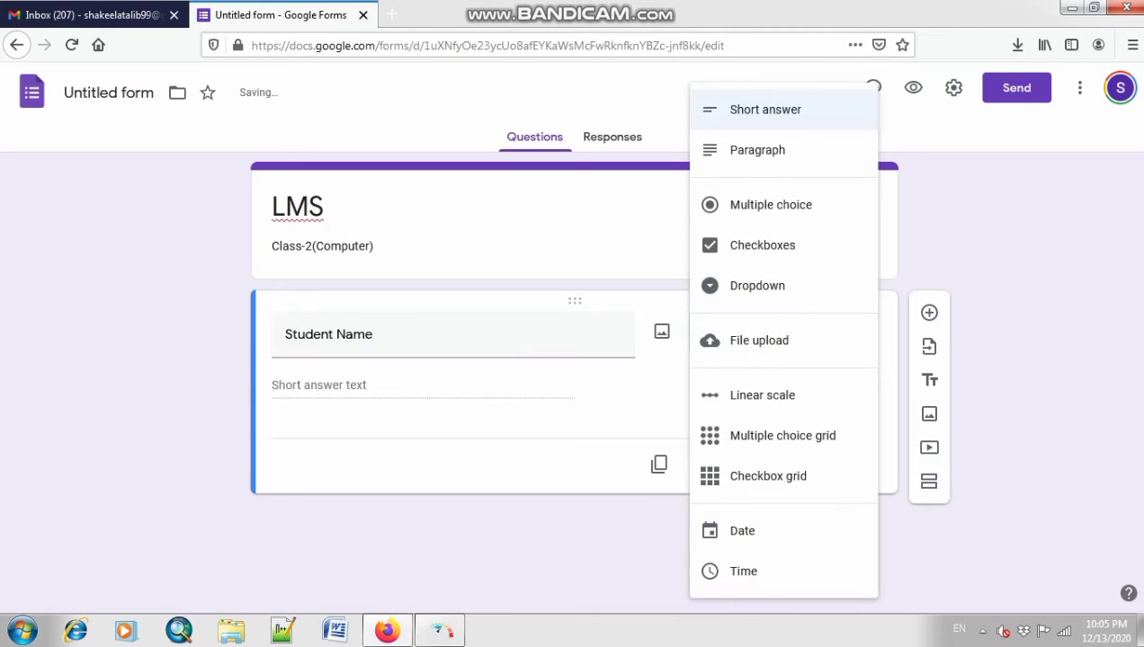
click(765, 110)
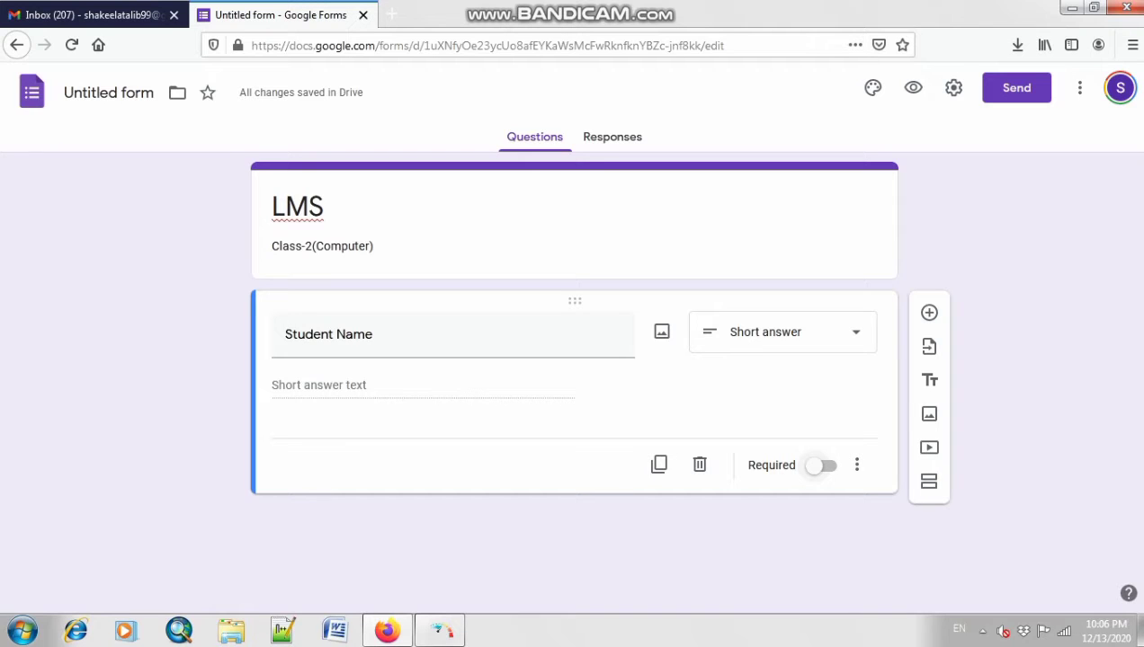
click(820, 465)
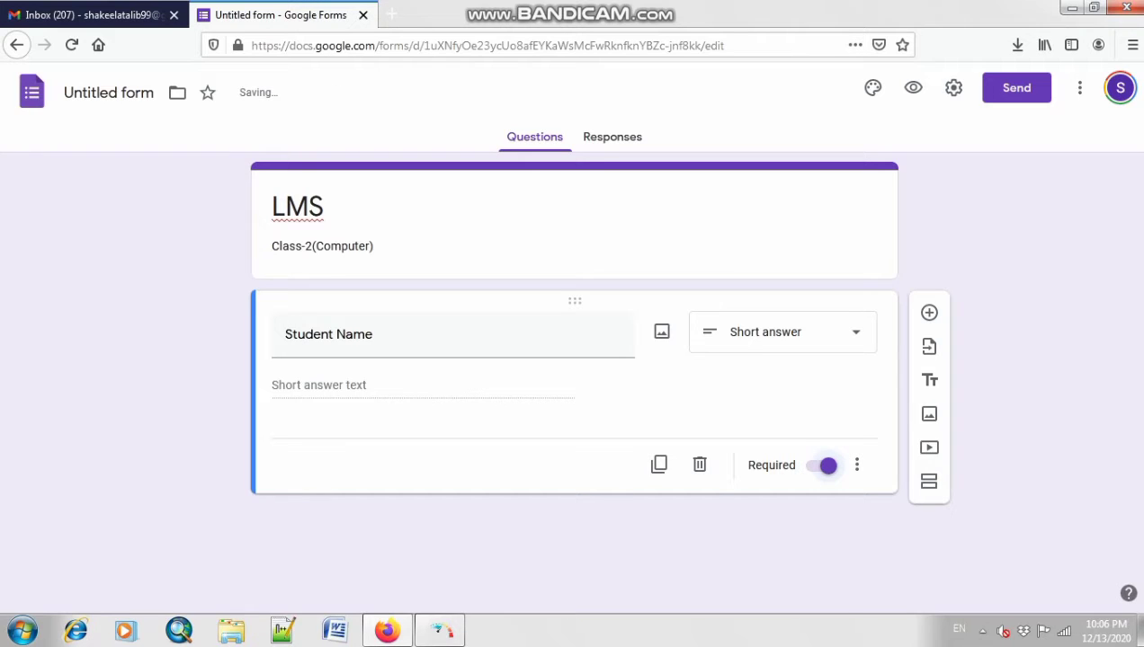
click(928, 313)
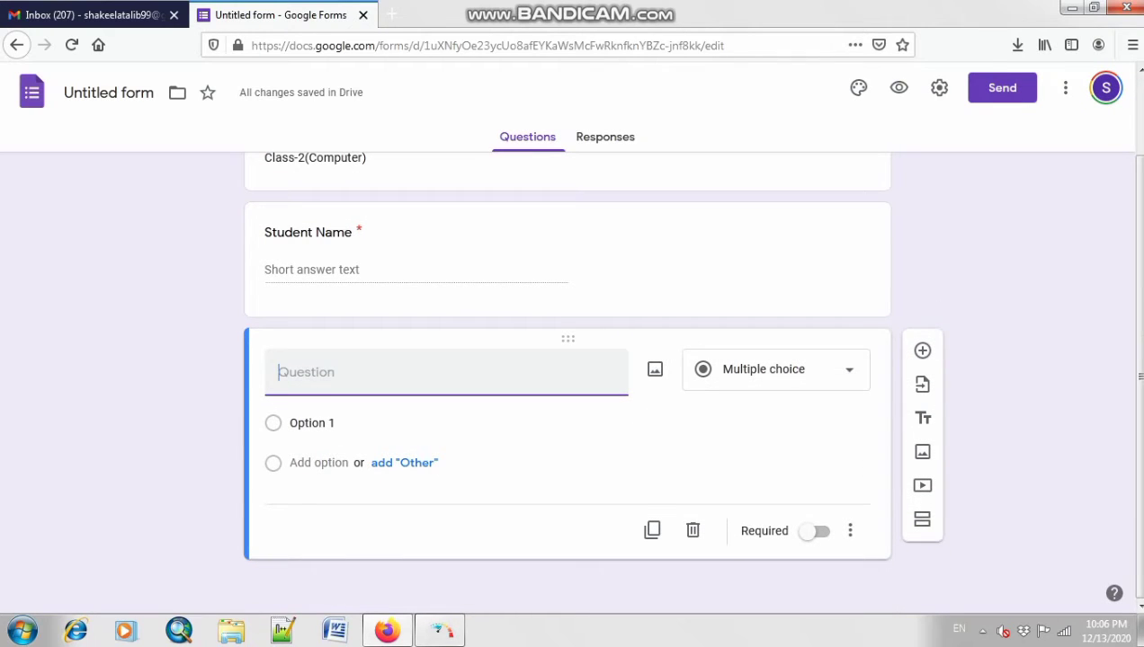
Step: Title the question 'Q 1: Which of the following part is used to enter data in to the Computer?'
text(W)
key(BackSpace)
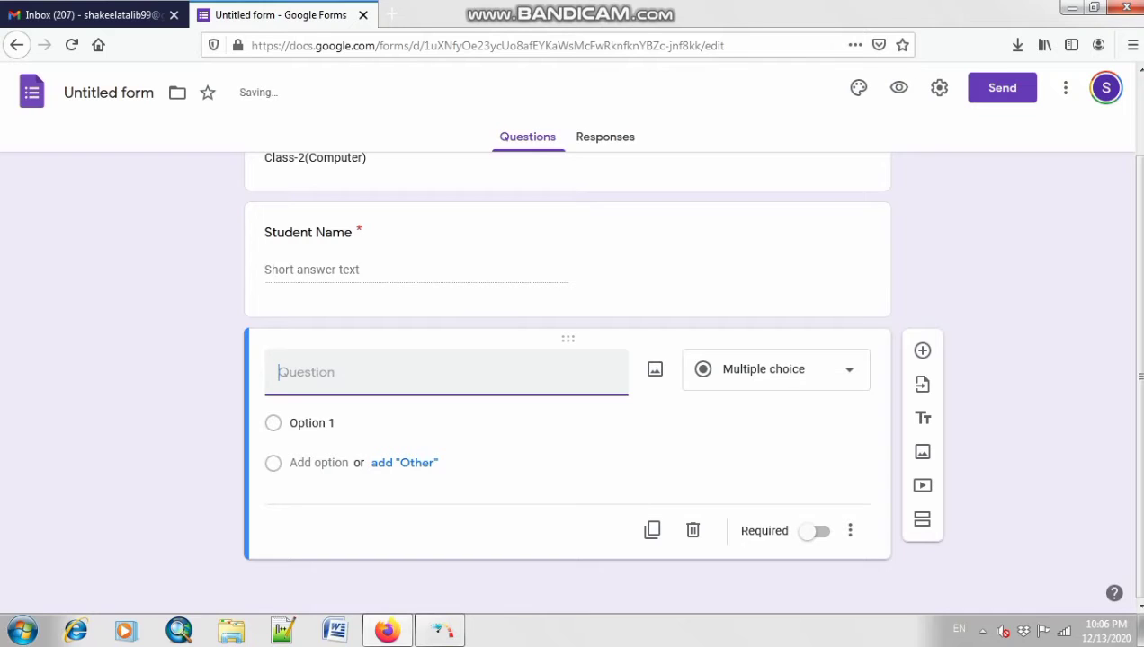
text(Q 1: Which of the foll)
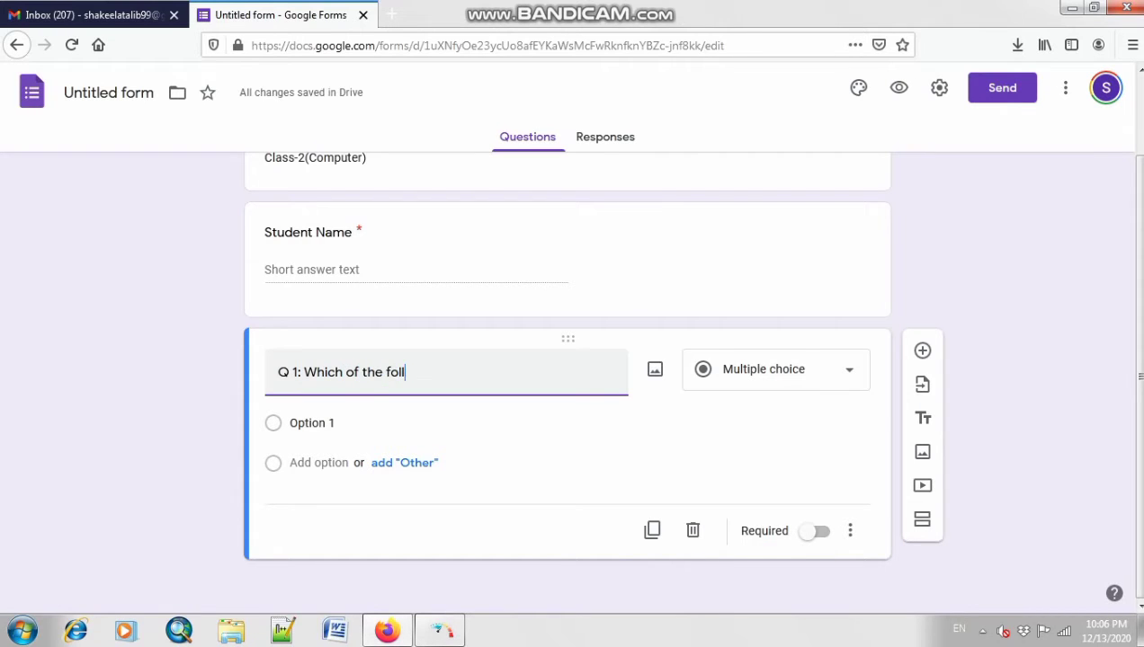
text(owin gp)
key(BackSpace)
key(BackSpace)
key(BackSpace)
text(g part is used )
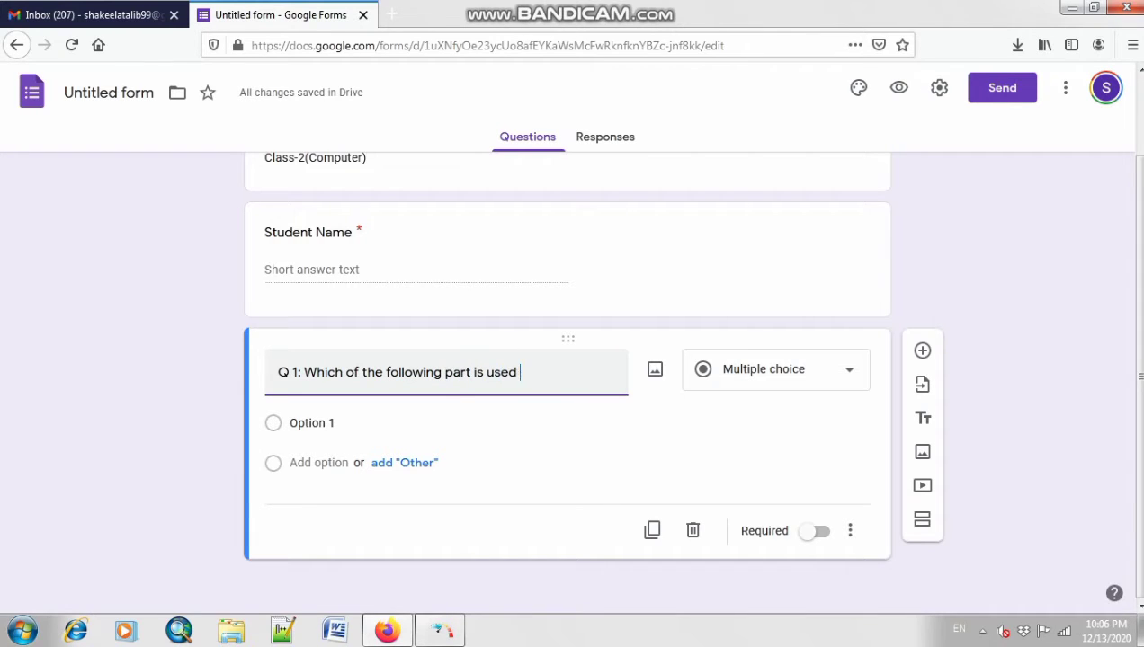
text(to enter data iton)
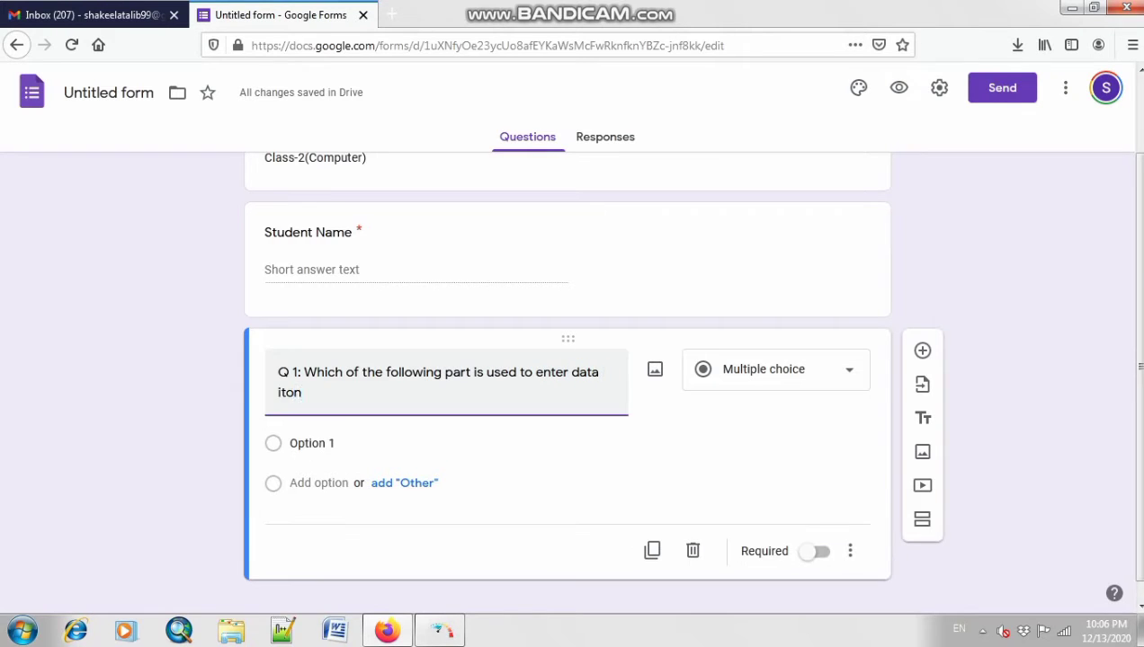
key(BackSpace)
key(BackSpace)
key(BackSpace)
text(noto th)
key(BackSpace)
key(BackSpace)
key(BackSpace)
key(BackSpace)
key(BackSpace)
key(BackSpace)
text(to the Computer)
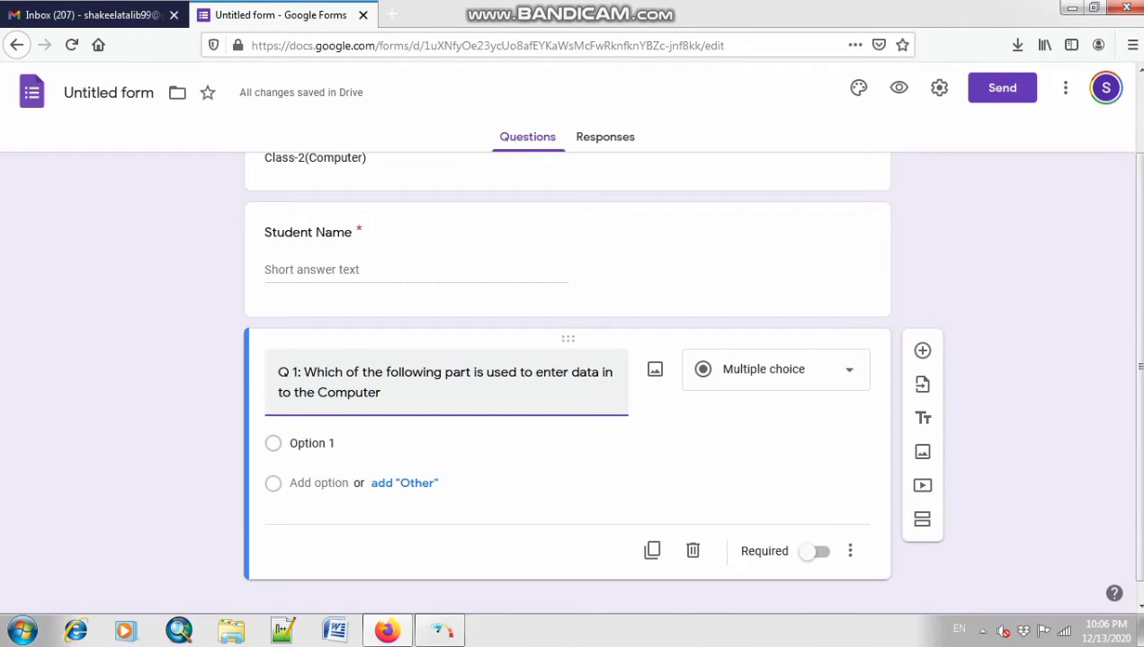
text(?)
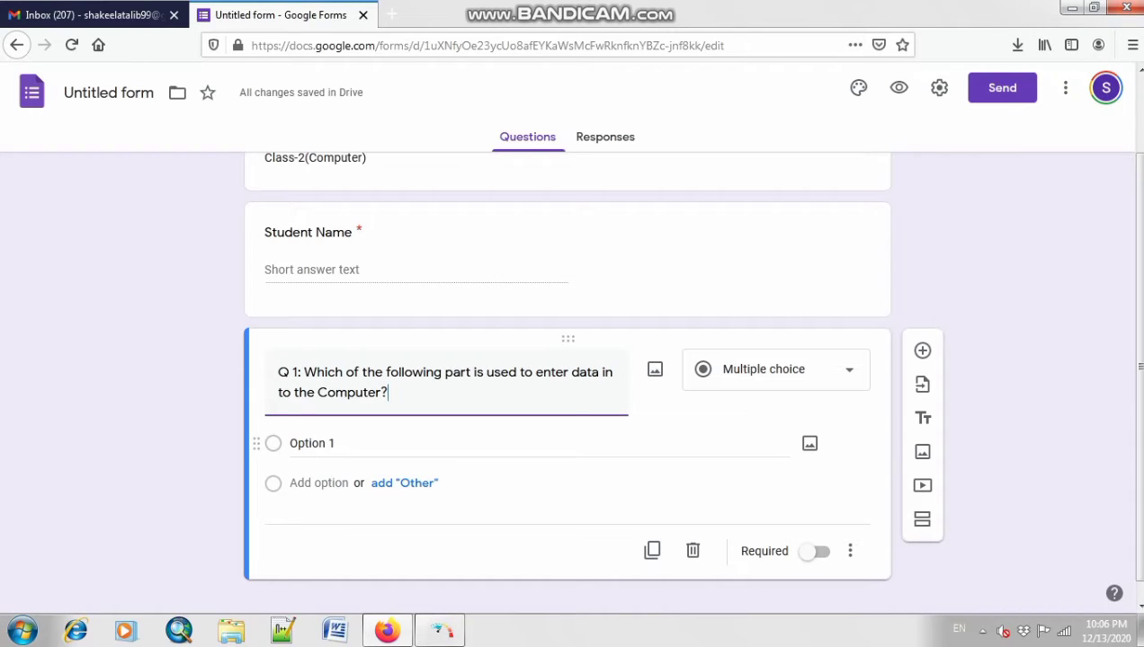
key(Return)
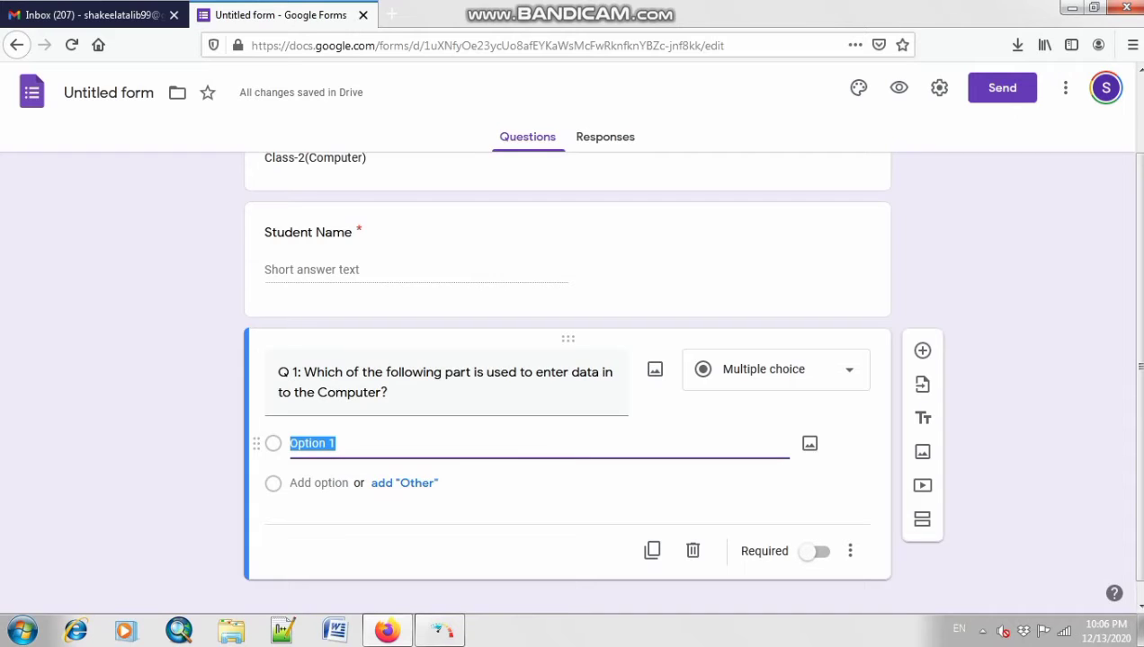
Step: Enter Keyboard and Projector as Q 1's first two options
text(Keyb)
key(BackSpace)
key(BackSpace)
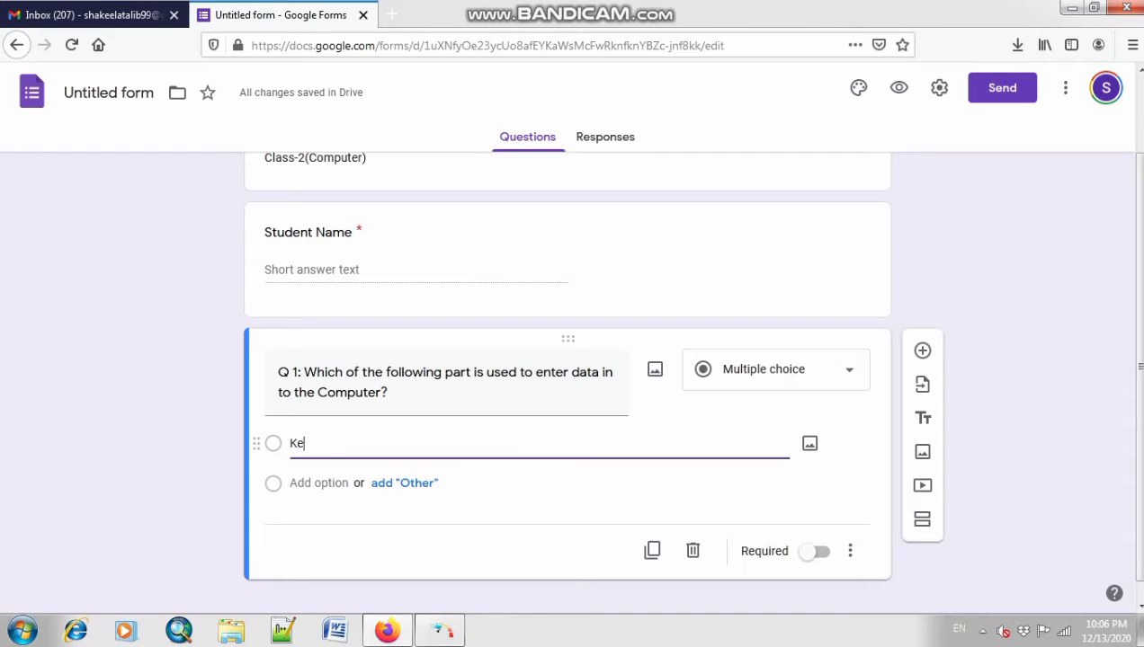
text(yboard)
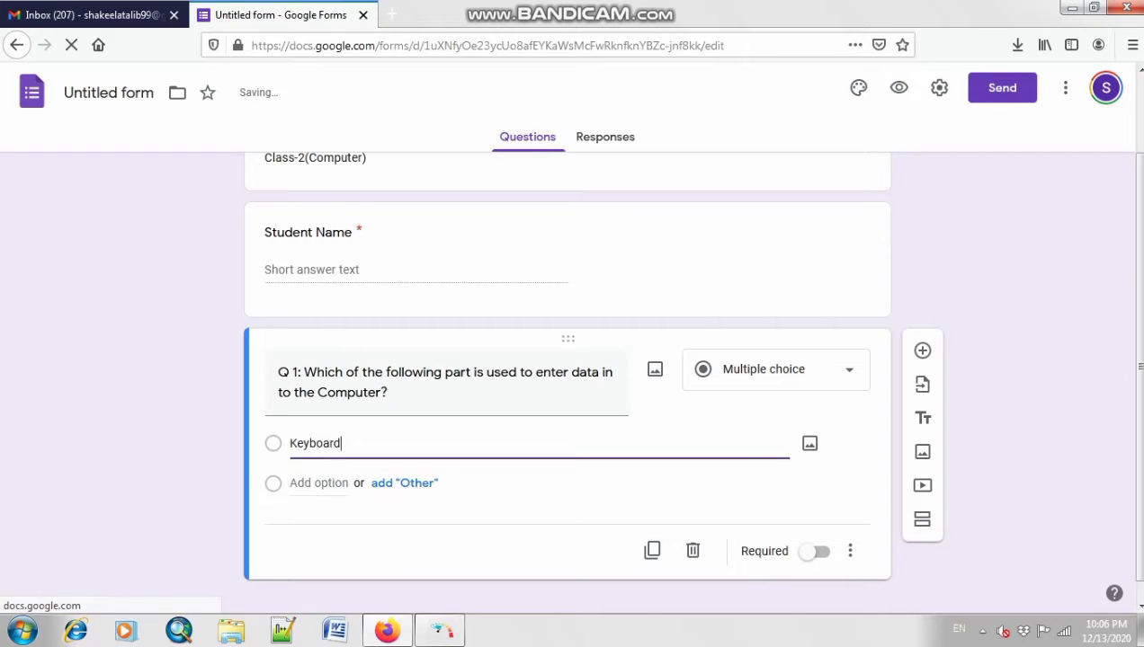
key(Return)
text(Sc)
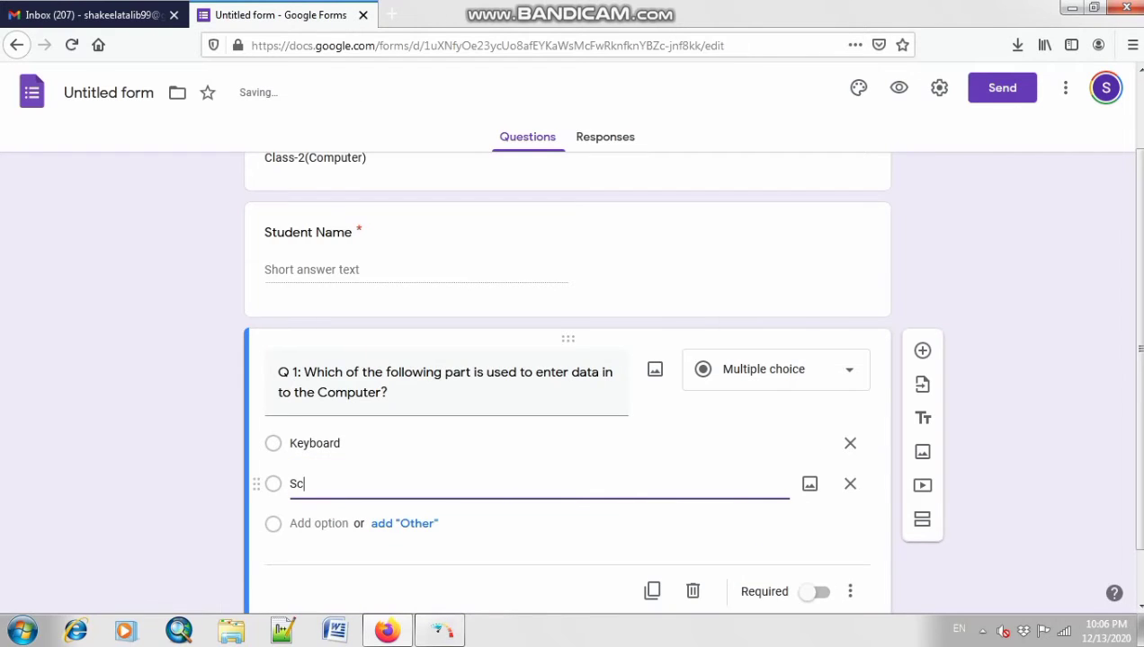
key(BackSpace)
key(BackSpace)
text(par)
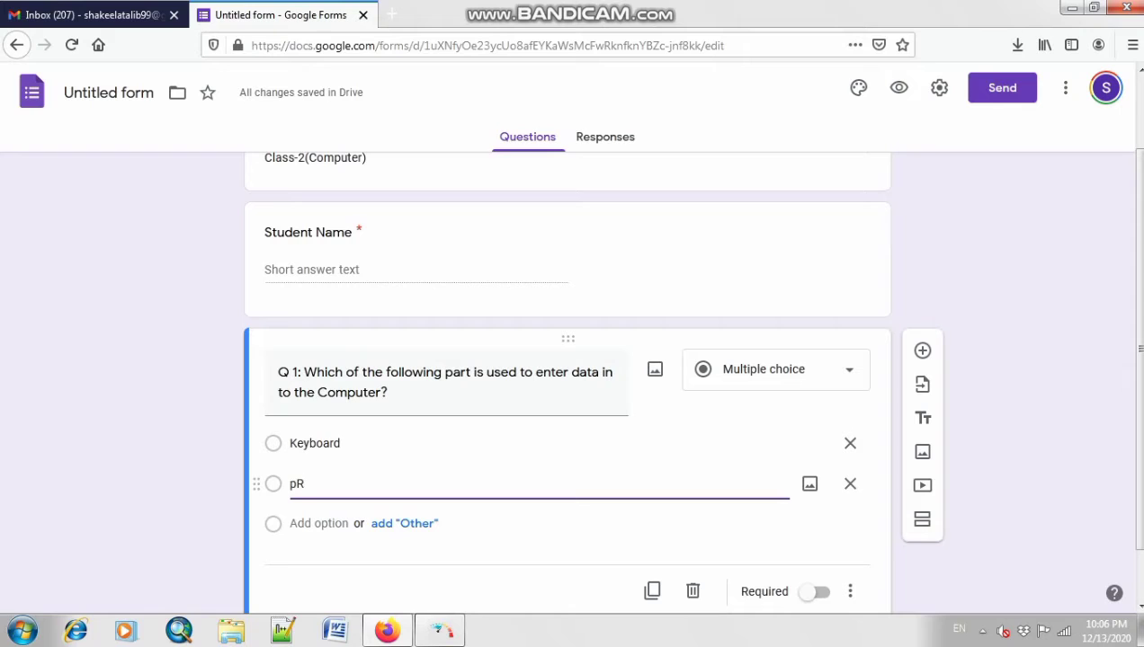
key(BackSpace)
key(BackSpace)
text(Projector)
Step: Add Monitor and Speaker as Q 1's third and fourth options
key(Return)
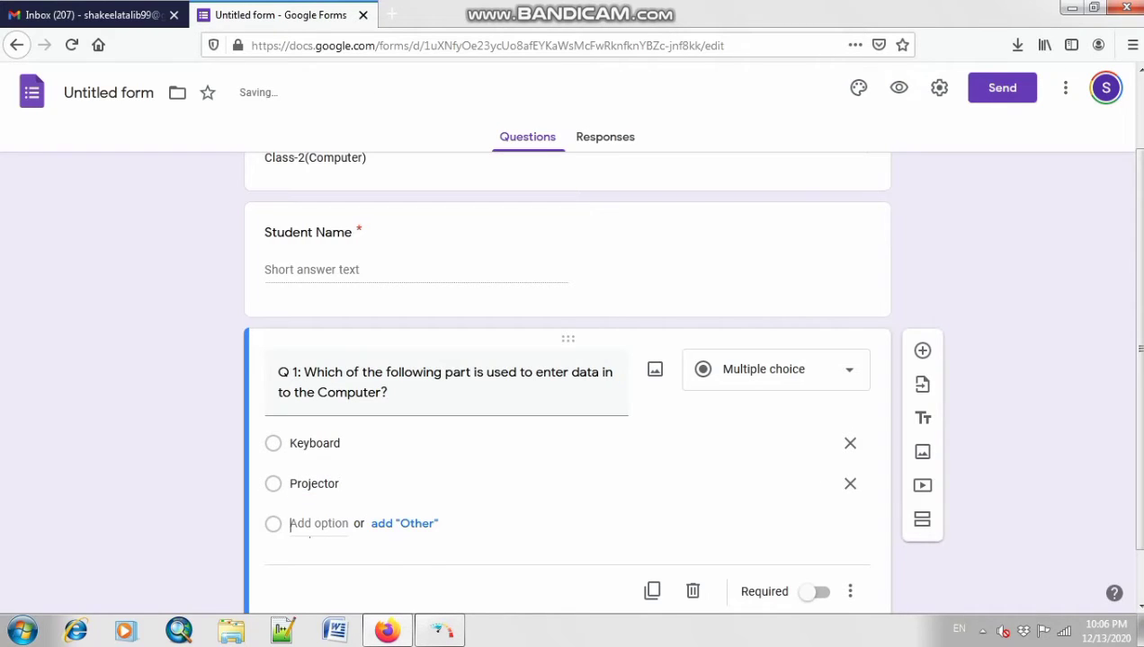
text(Monitor)
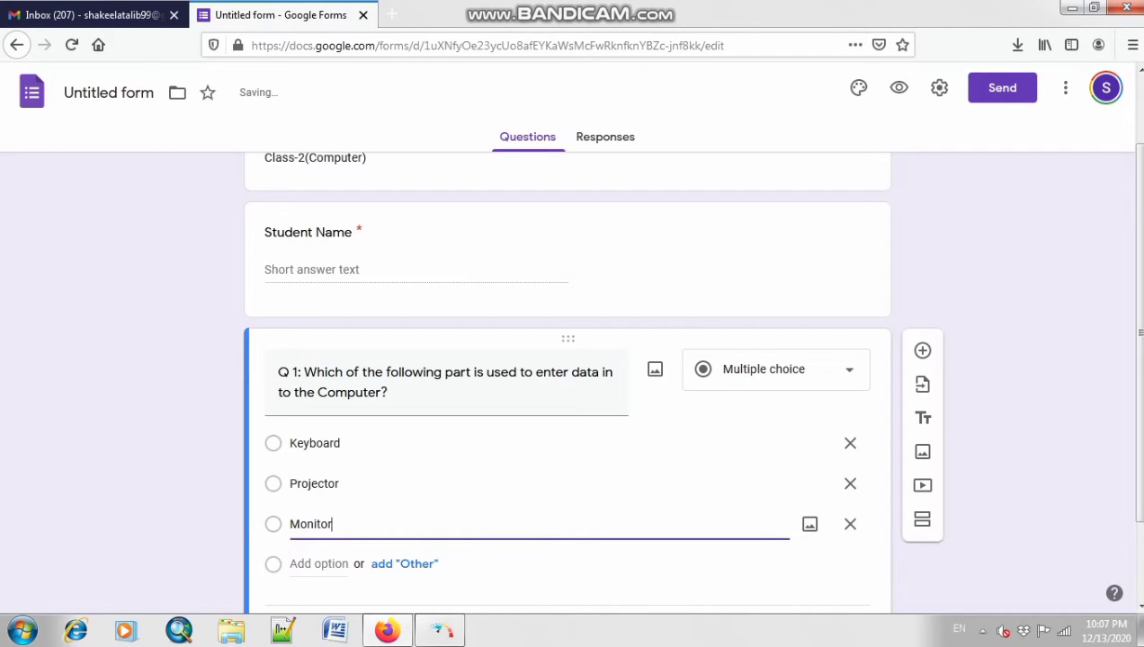
key(Return)
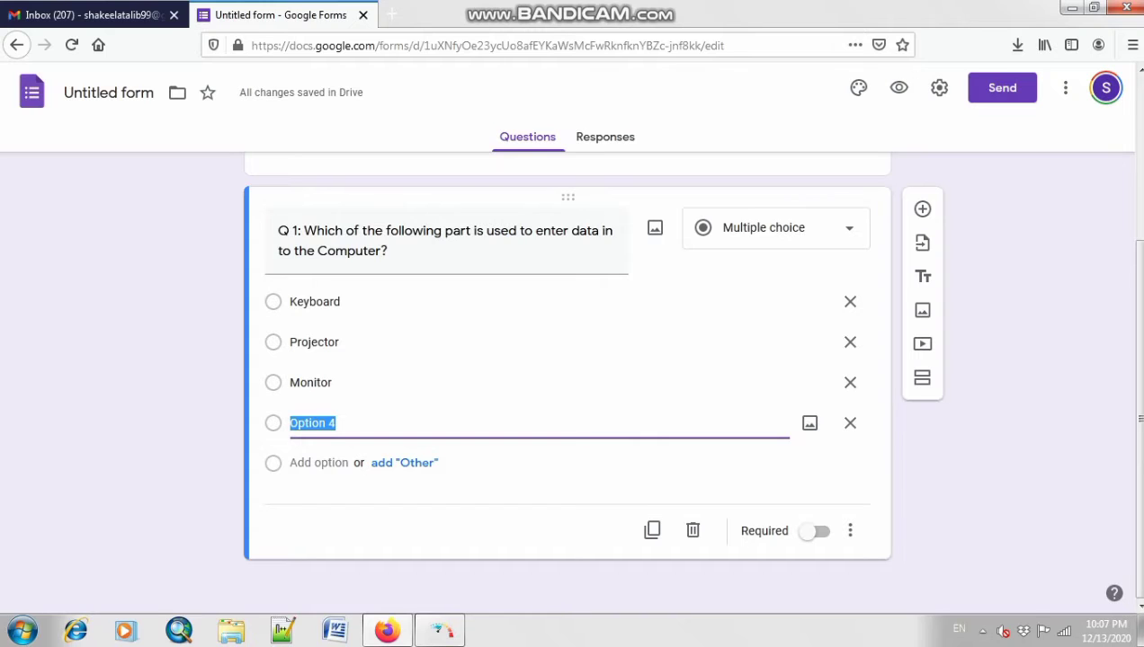
text(M)
key(BackSpace)
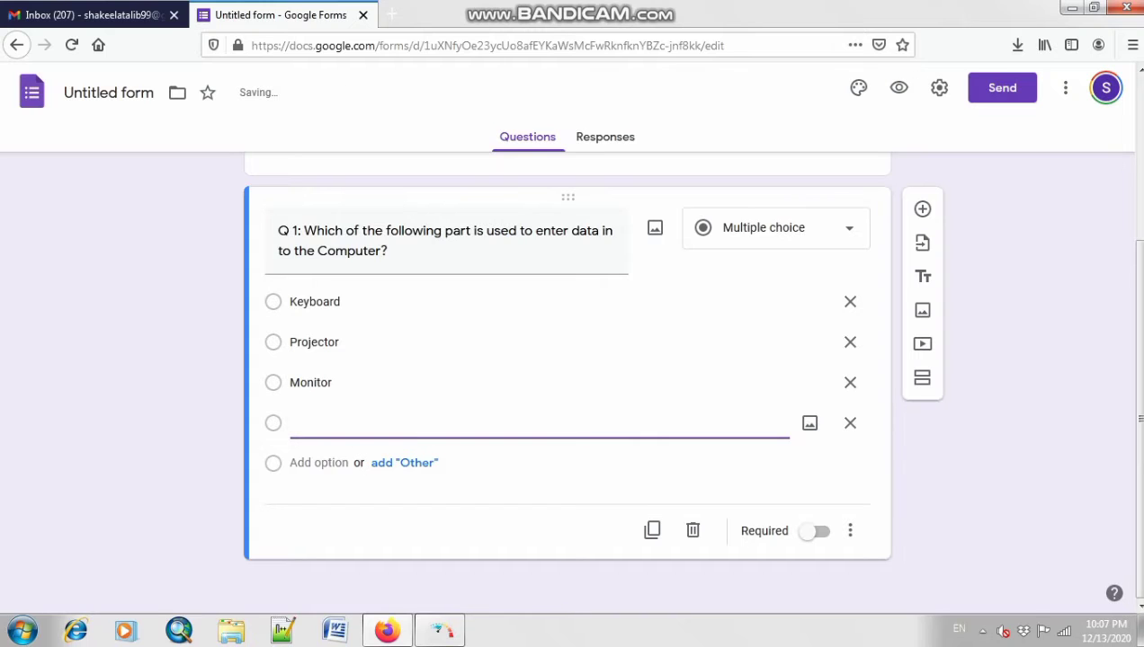
text(Speaker)
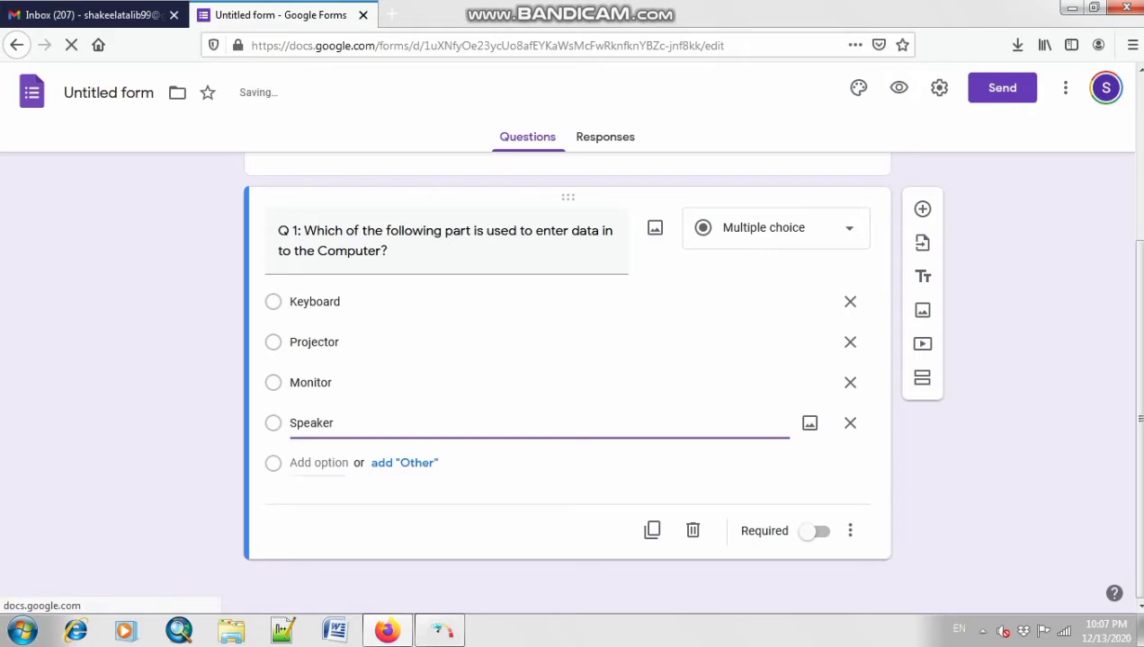
scroll(566, 377, up, 2)
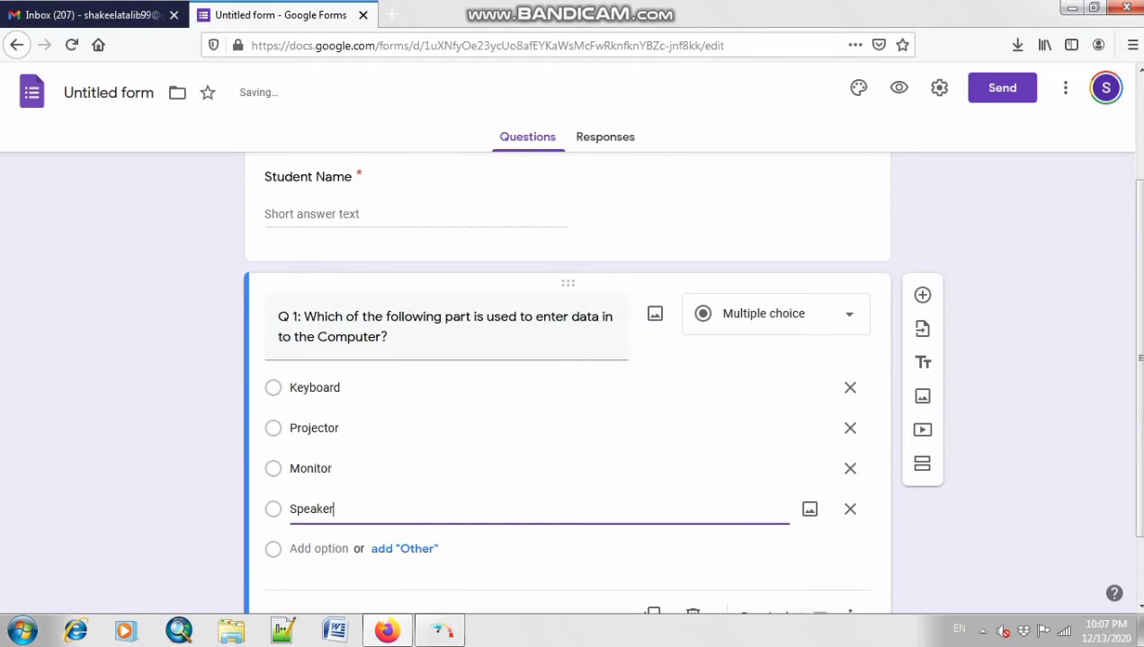
scroll(567, 377, down, 2)
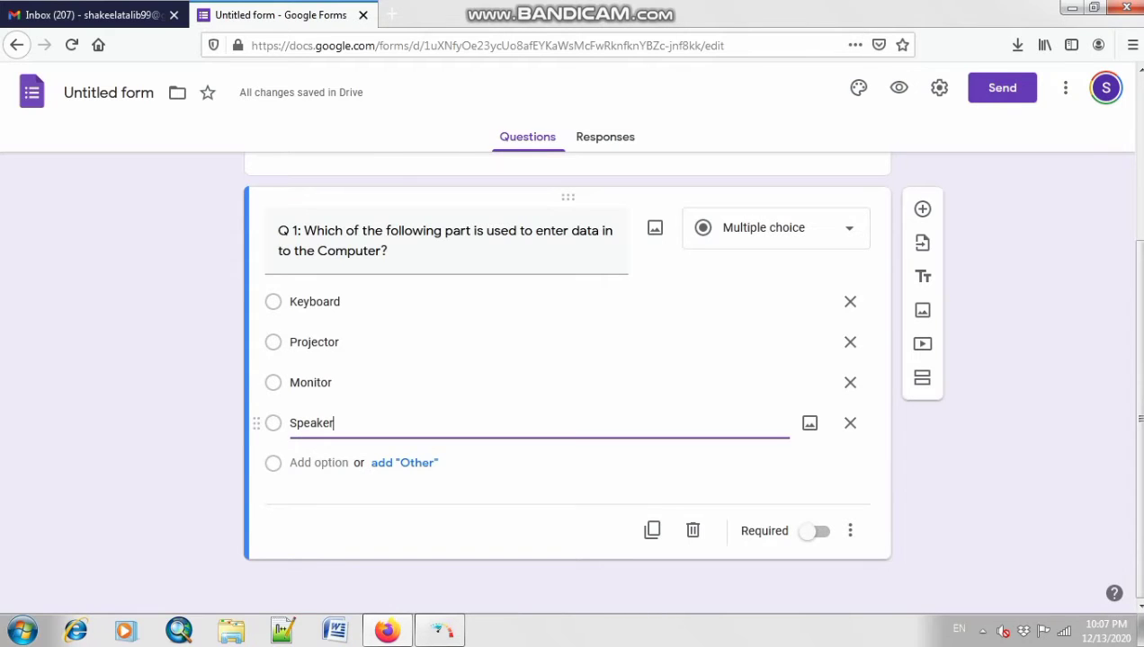
scroll(566, 377, up, 5)
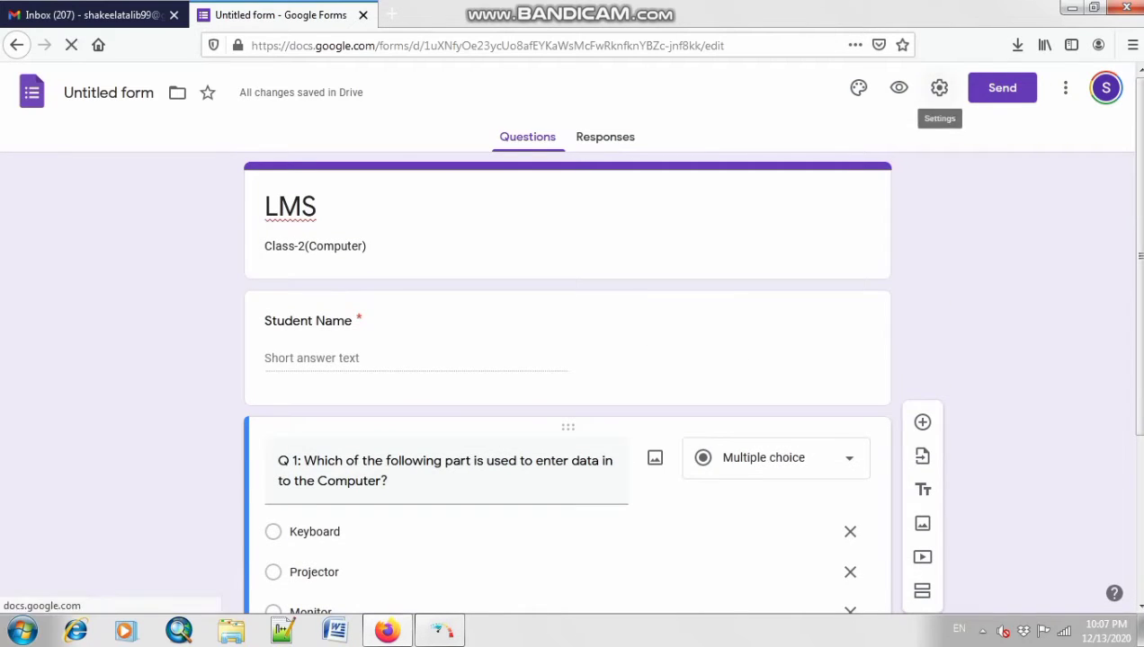
Step: Turn on Make this a quiz in the form's Quizzes settings
click(939, 88)
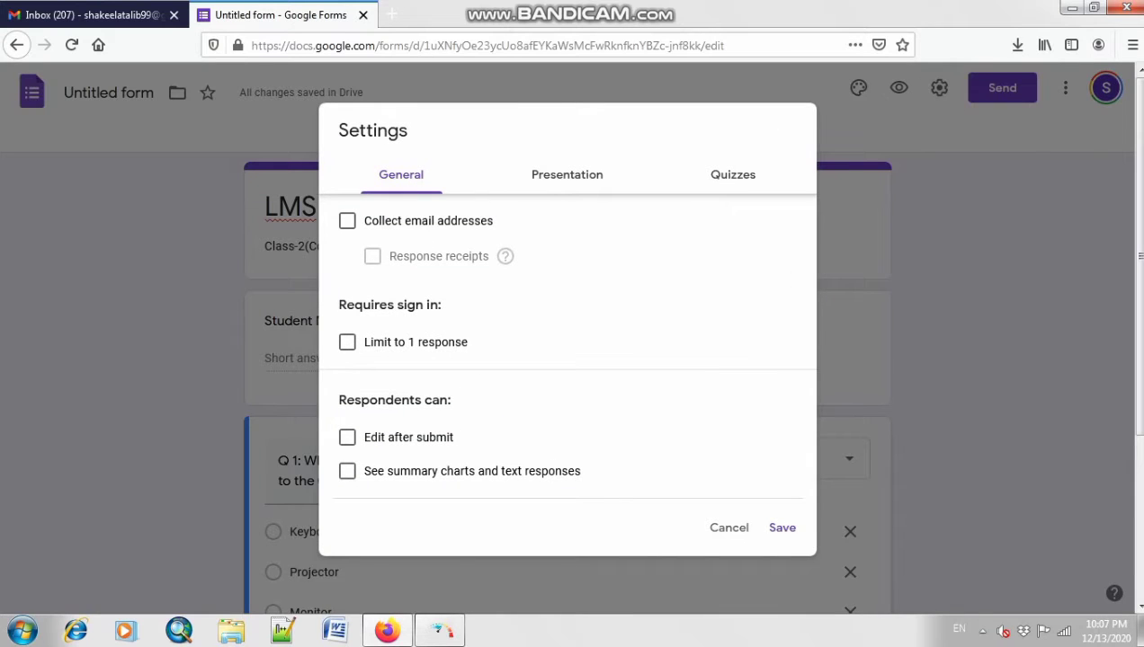
click(567, 175)
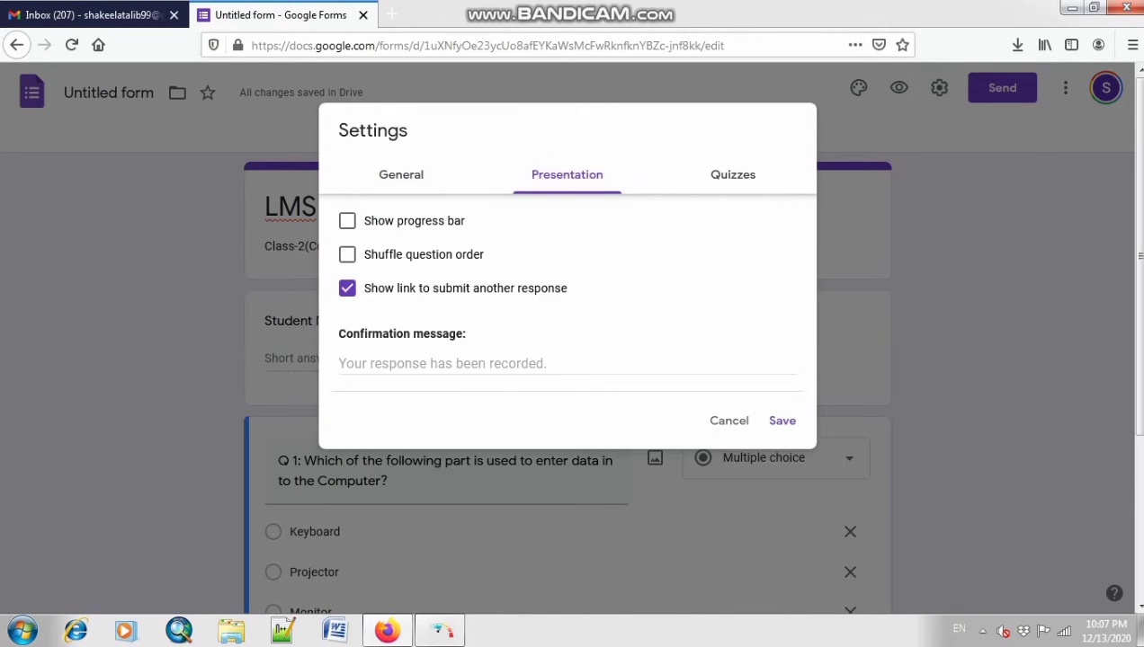
click(733, 175)
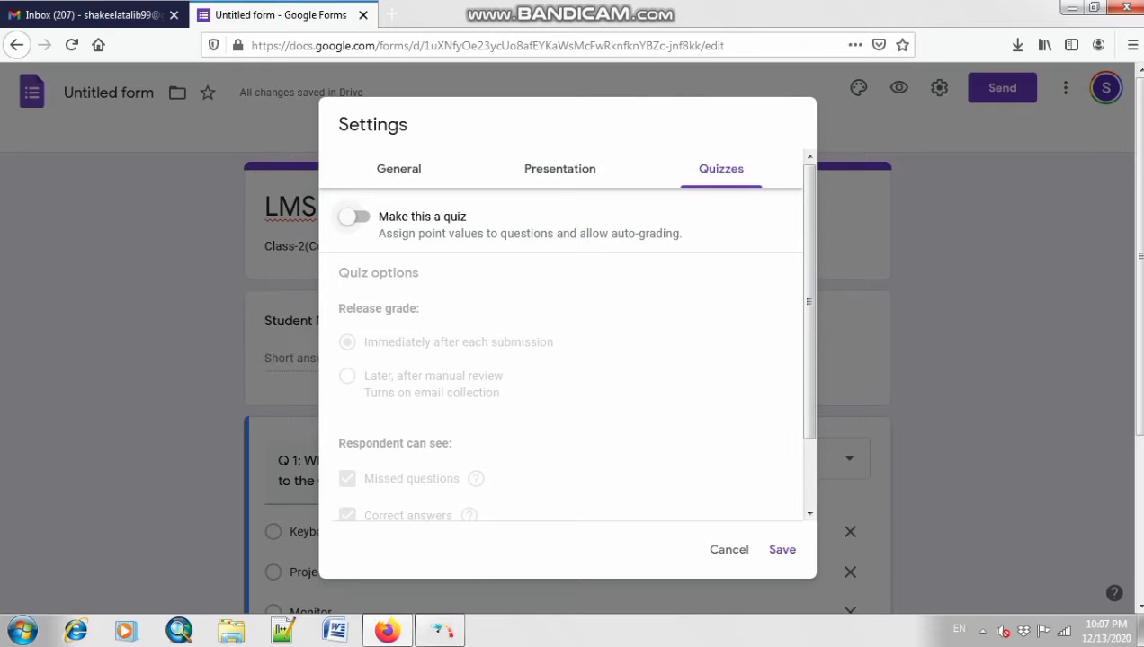
click(354, 216)
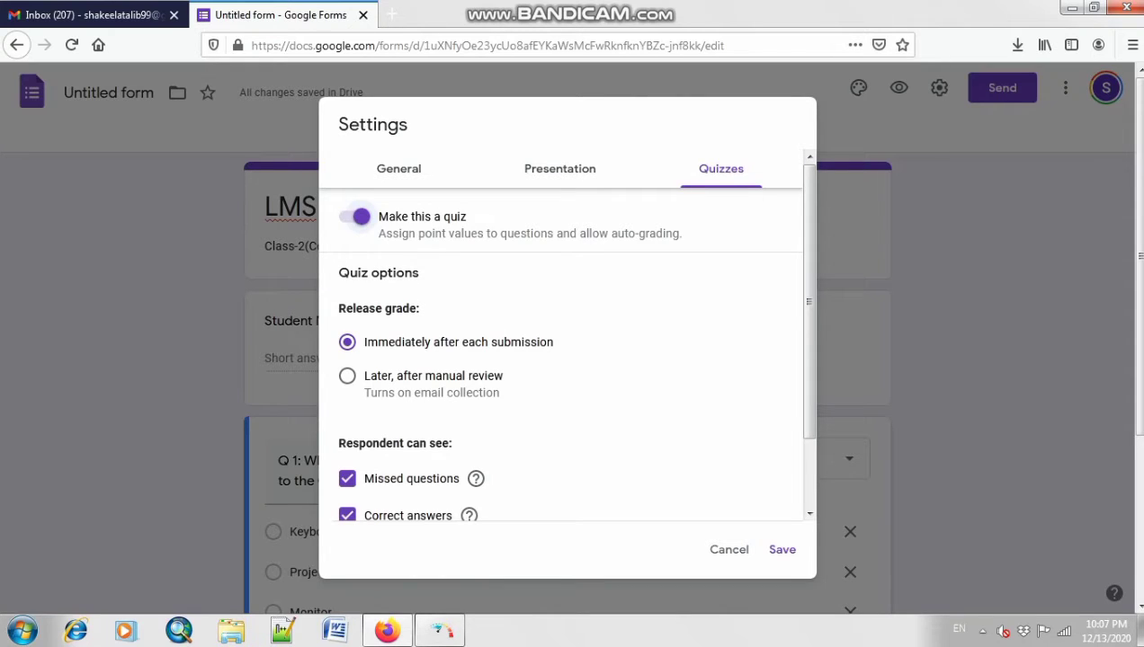
scroll(567, 360, down, 2)
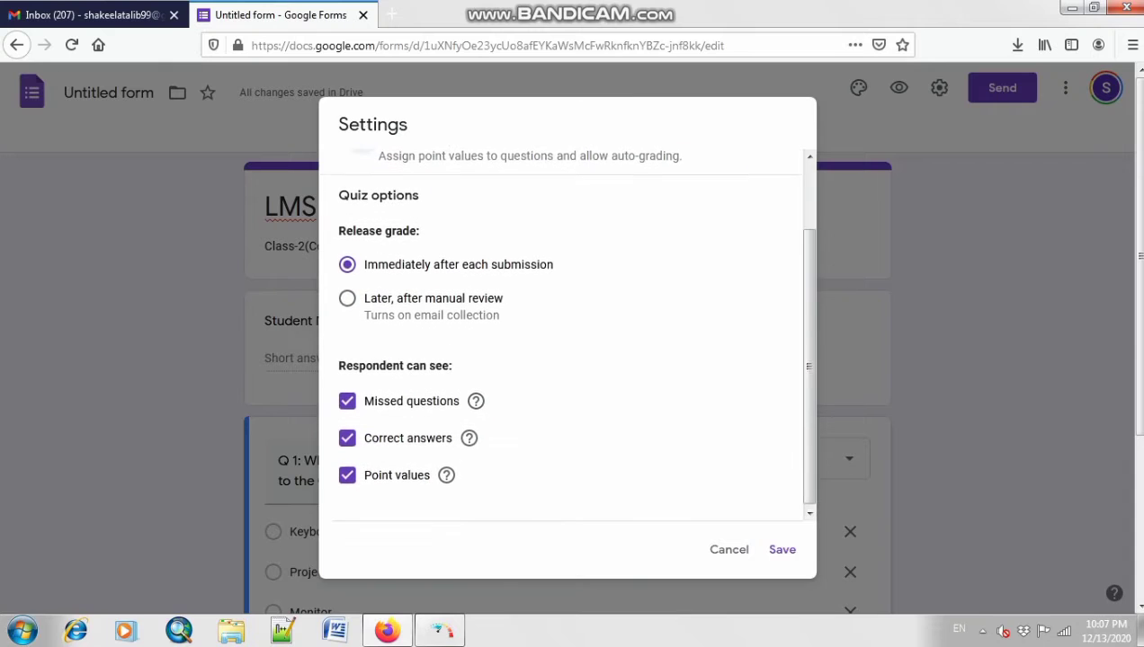
mouse_move(476, 400)
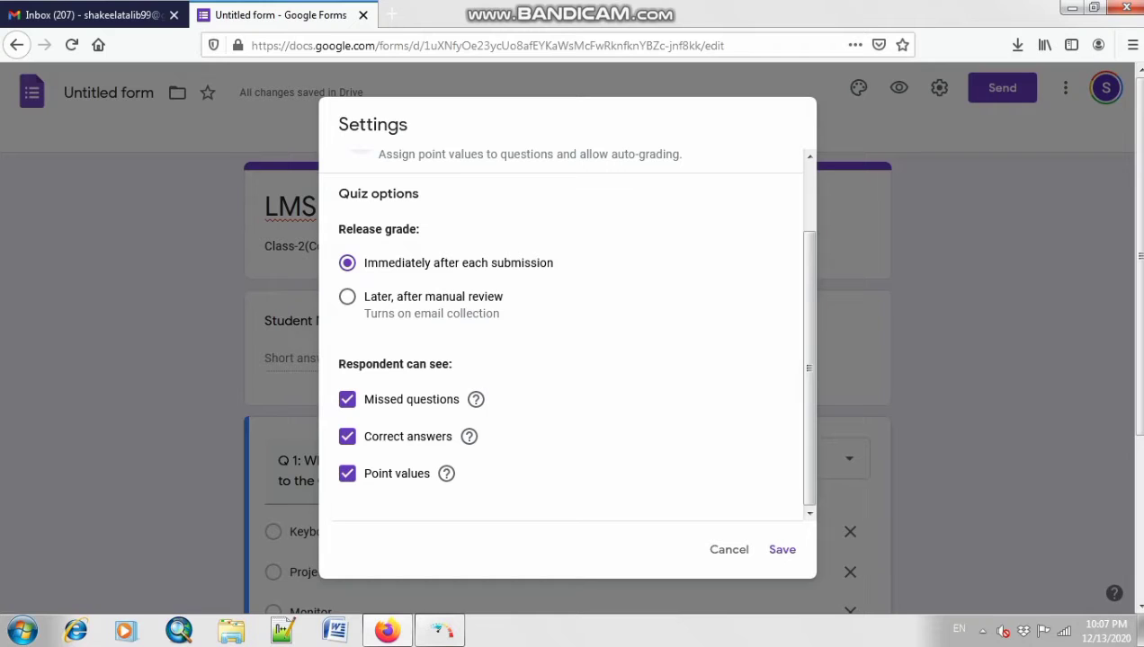
scroll(564, 332, up, 2)
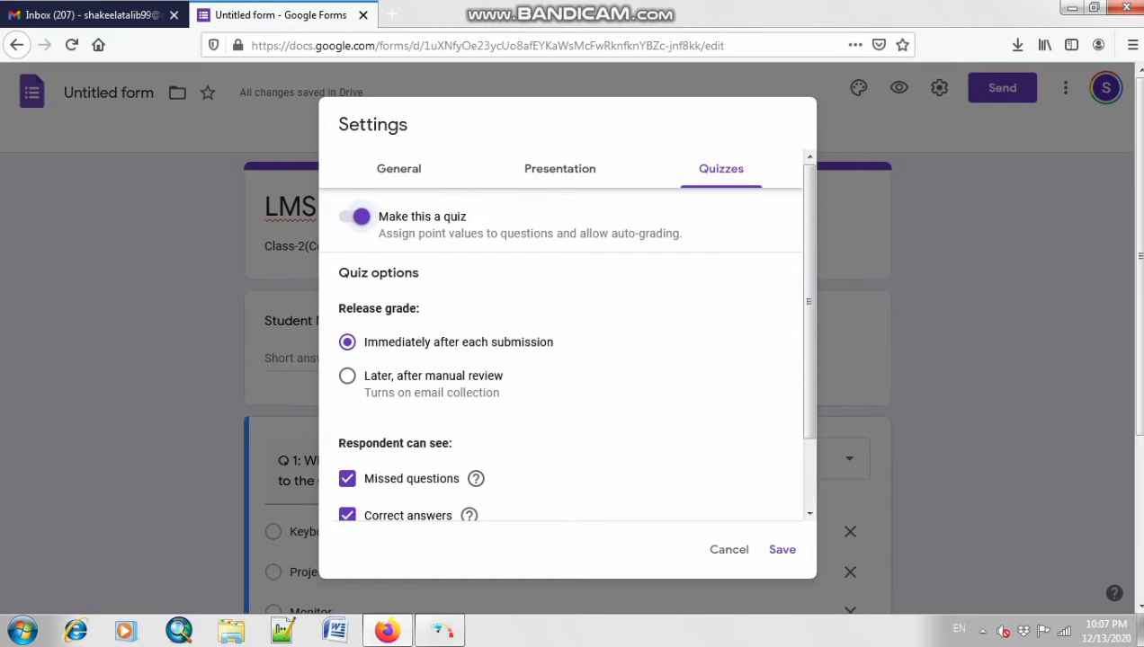
Step: Limit each respondent to 1 response in General settings and save
click(398, 168)
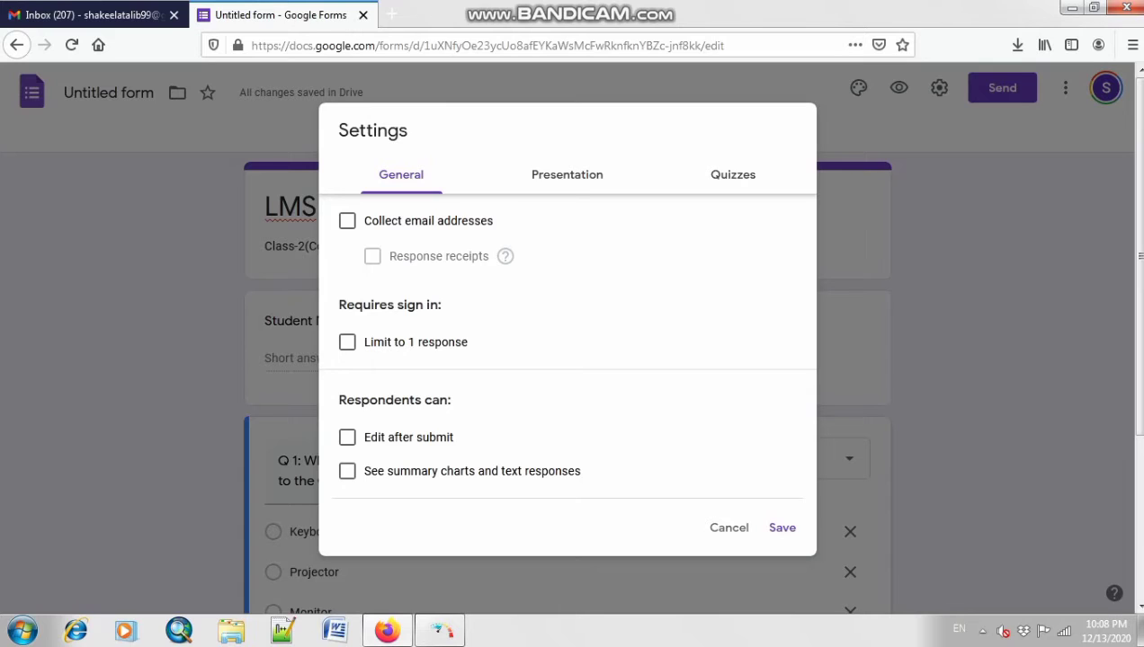
click(347, 343)
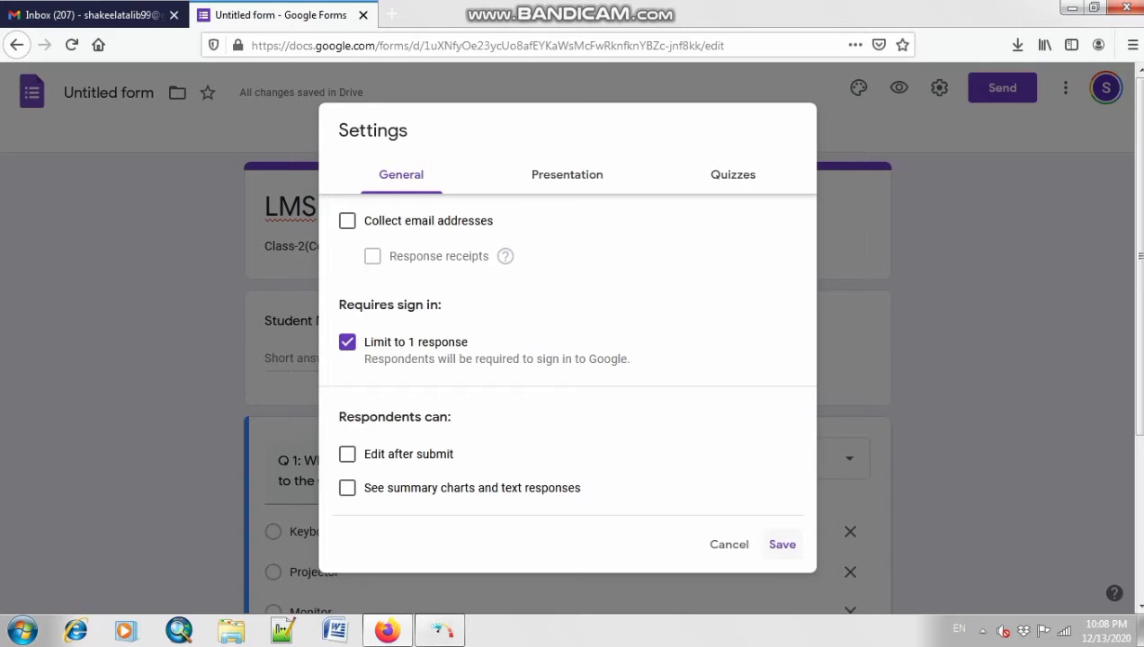
click(783, 543)
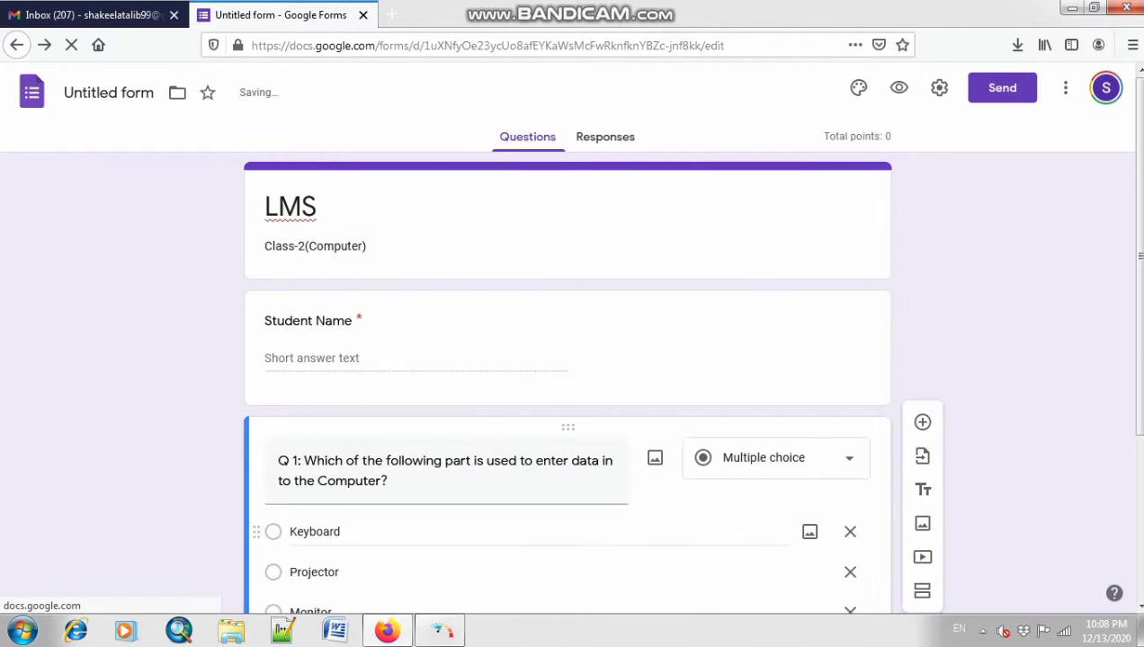
Step: Add a new blank multiple-choice question beneath Q 1
scroll(782, 544, down, 5)
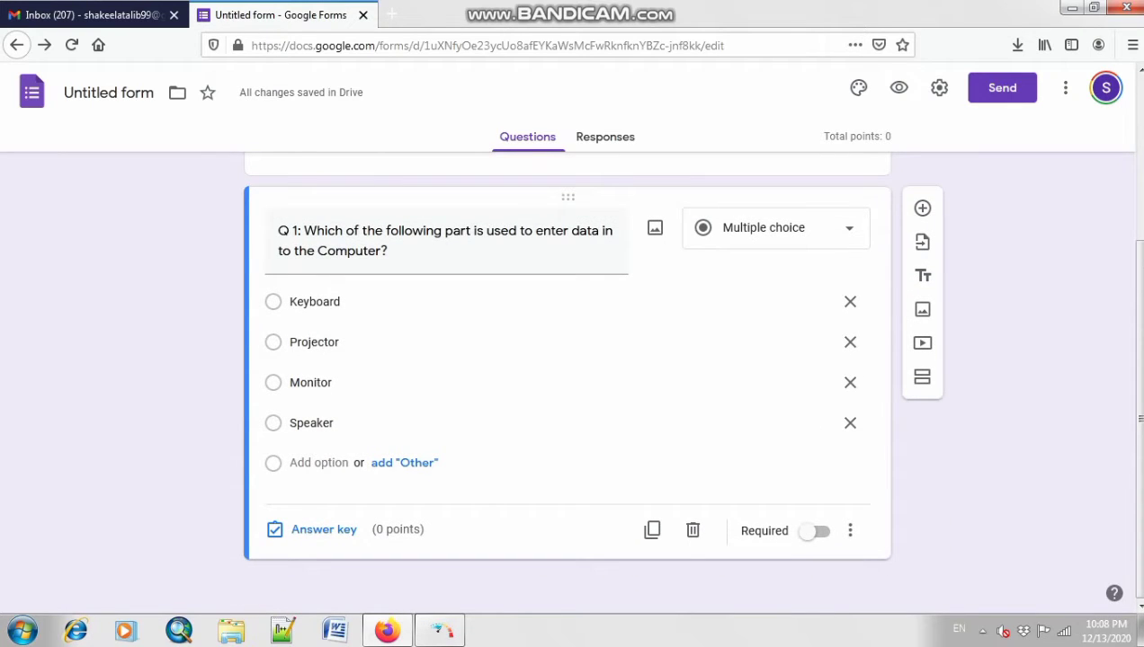
scroll(566, 377, up, 3)
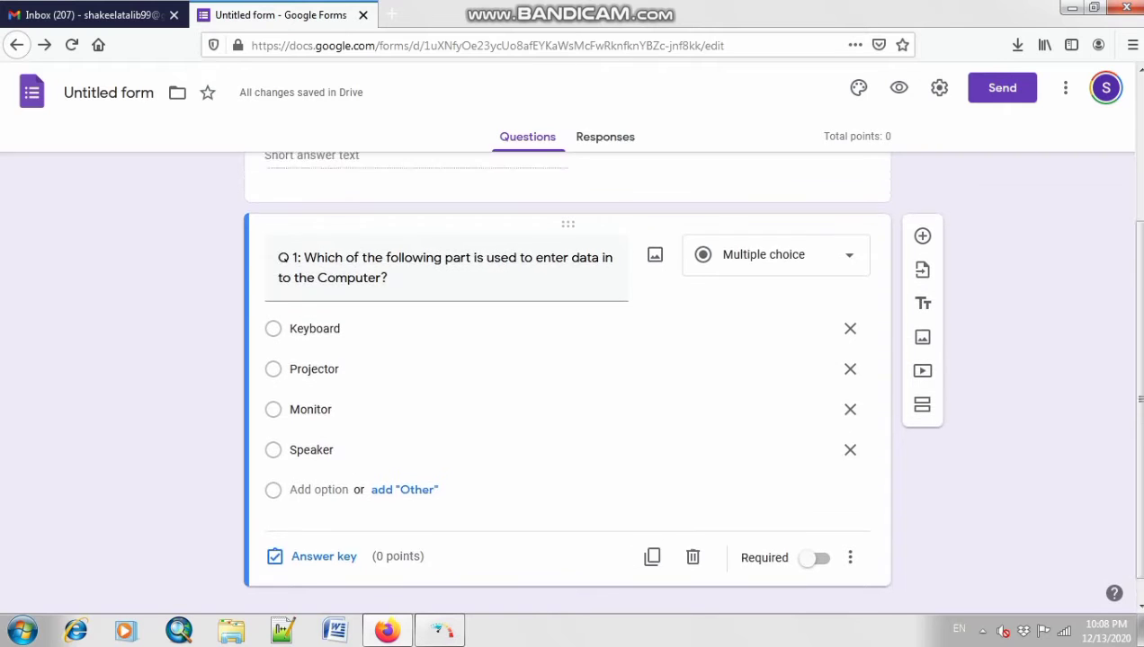
scroll(849, 410, down, 3)
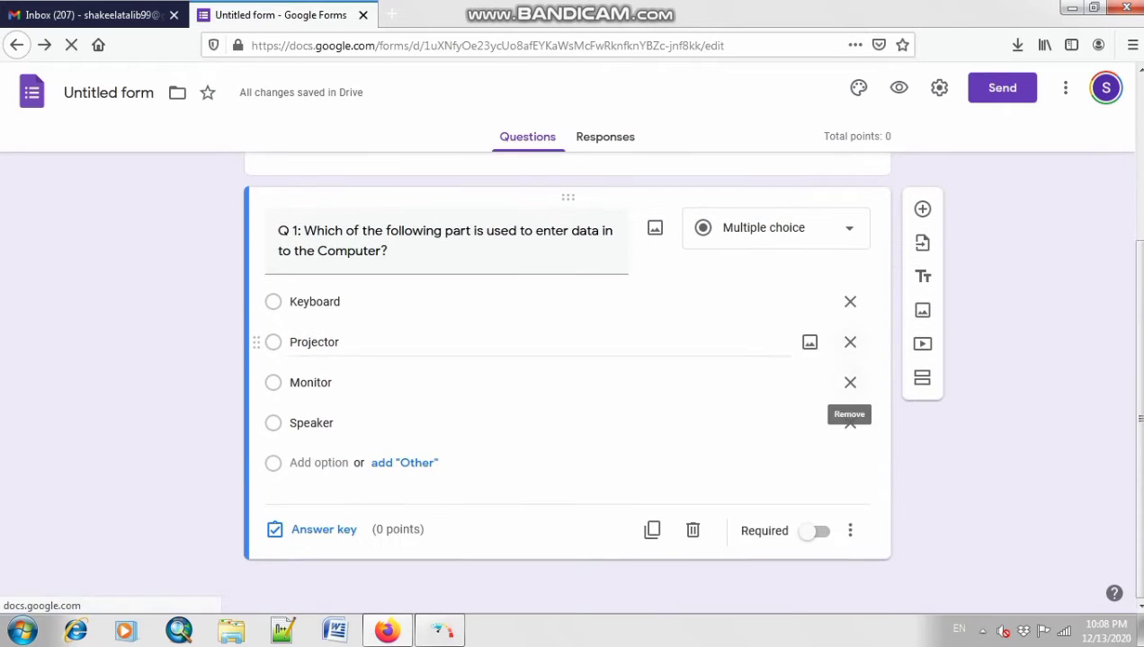
click(773, 227)
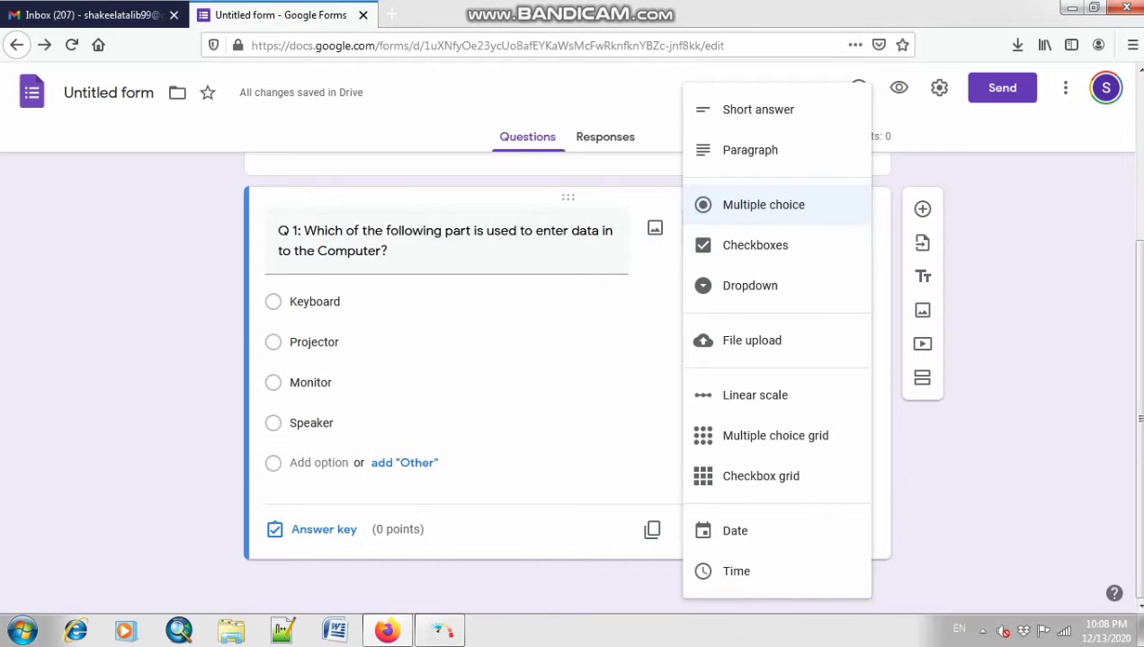
click(764, 205)
click(921, 209)
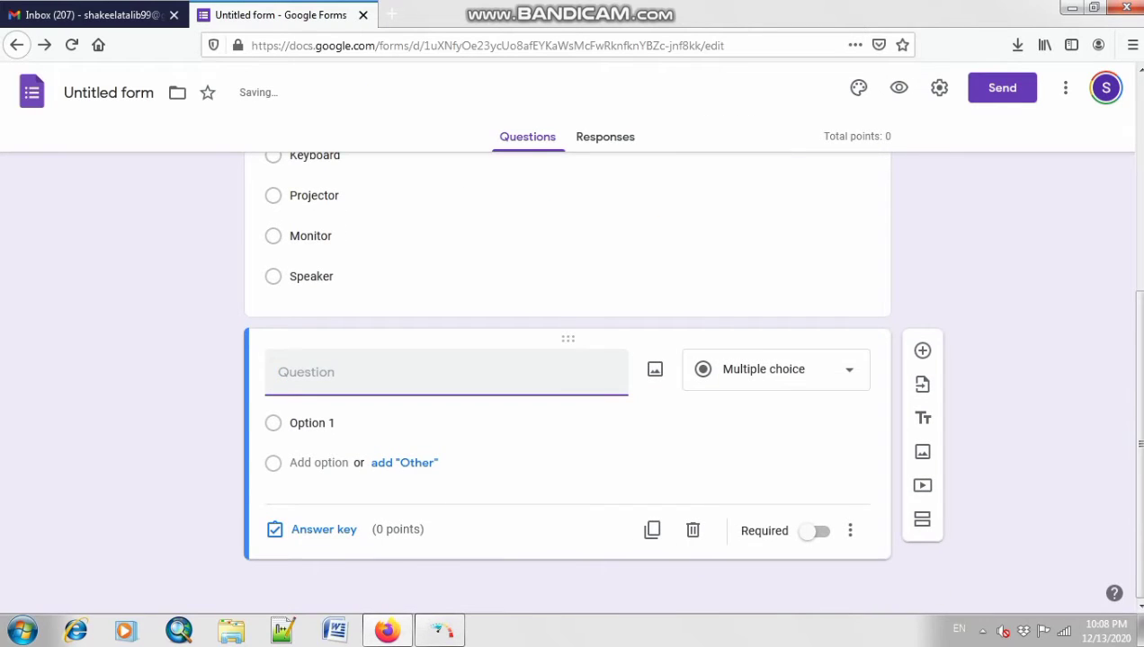
Step: Make the new question Checkboxes, titled 'Q 2: Select the places where we can use the Computer?'
click(775, 370)
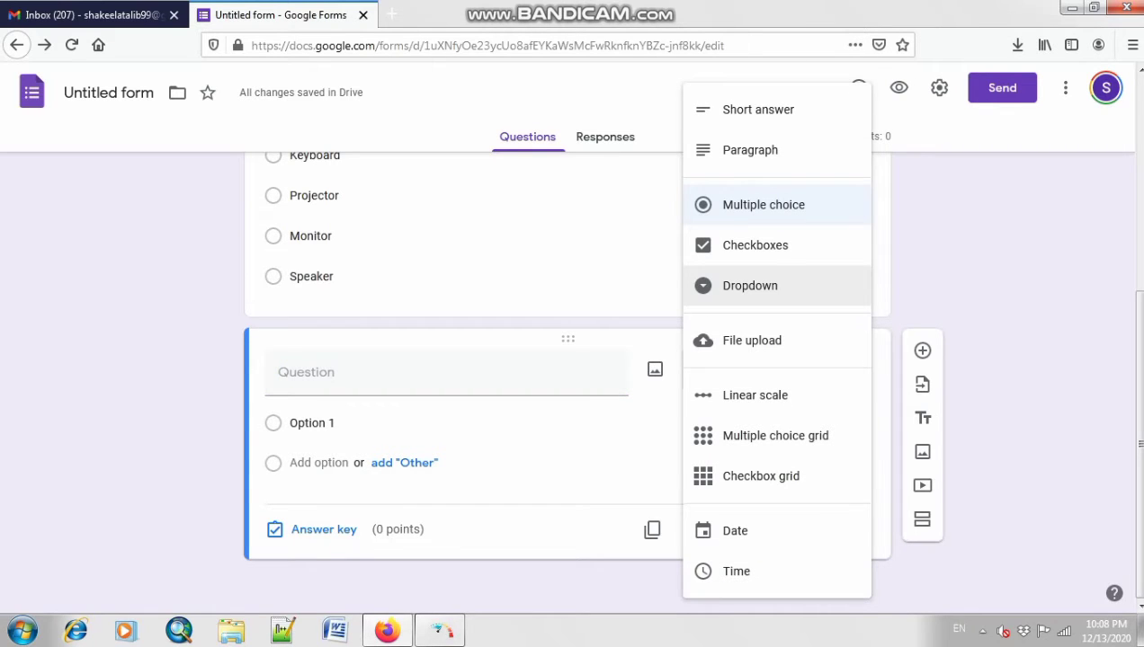
click(756, 245)
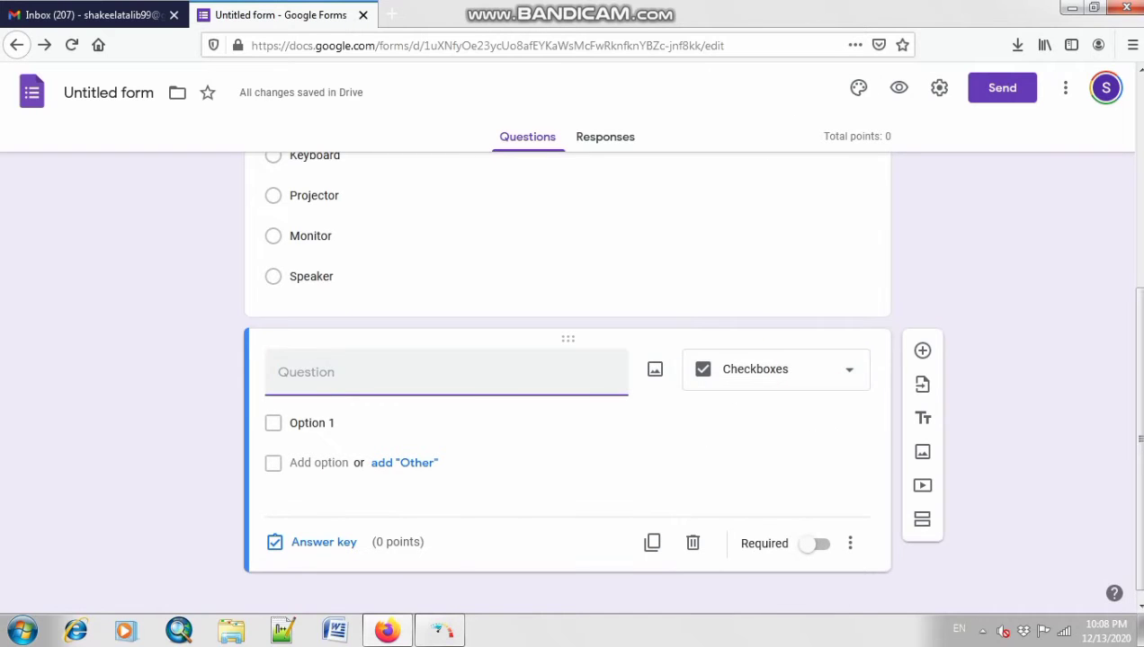
text(s)
key(BackSpace)
text(q)
key(BackSpace)
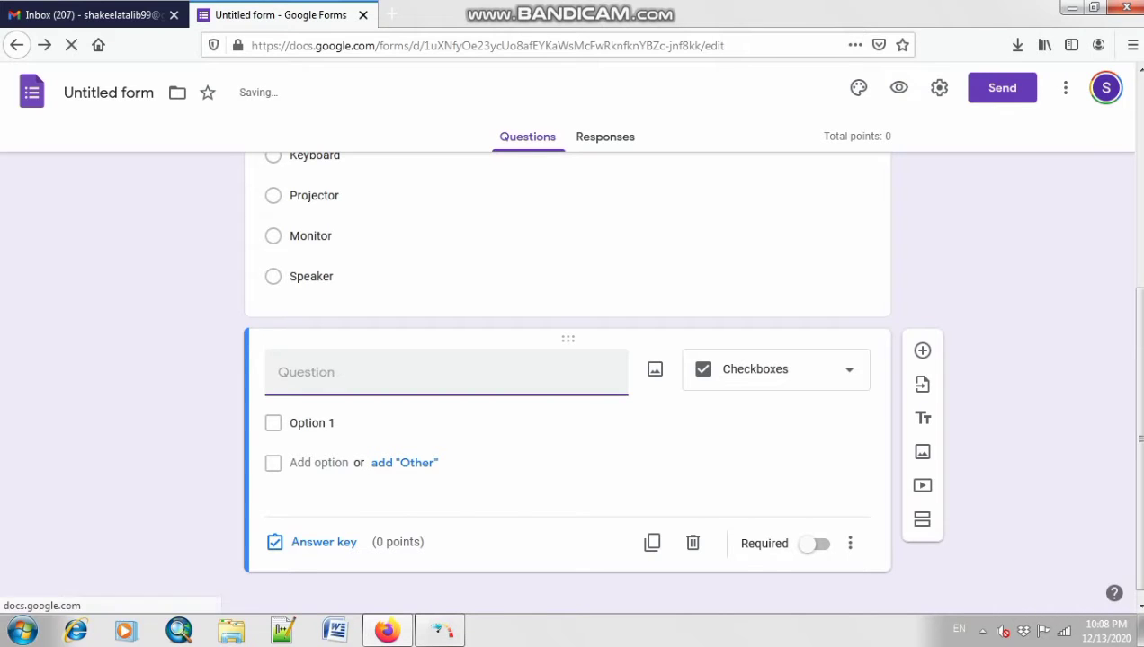
text(Q)
key(BackSpace)
text(Q 2)
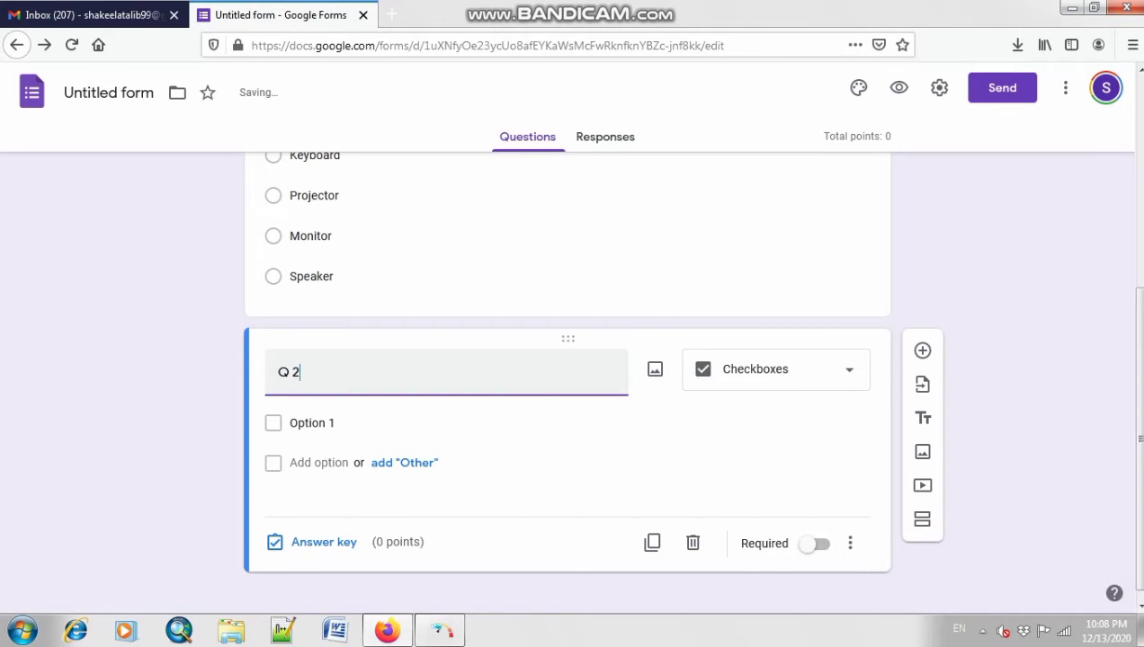
text(: Selct)
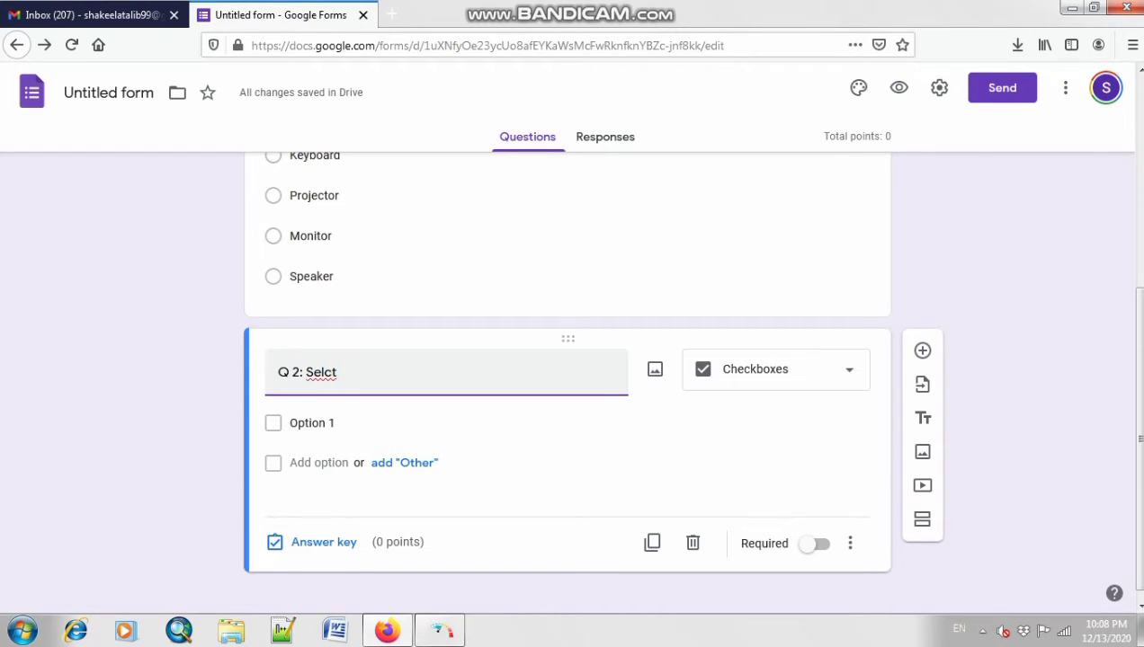
key(BackSpace)
key(BackSpace)
text(ect the plea)
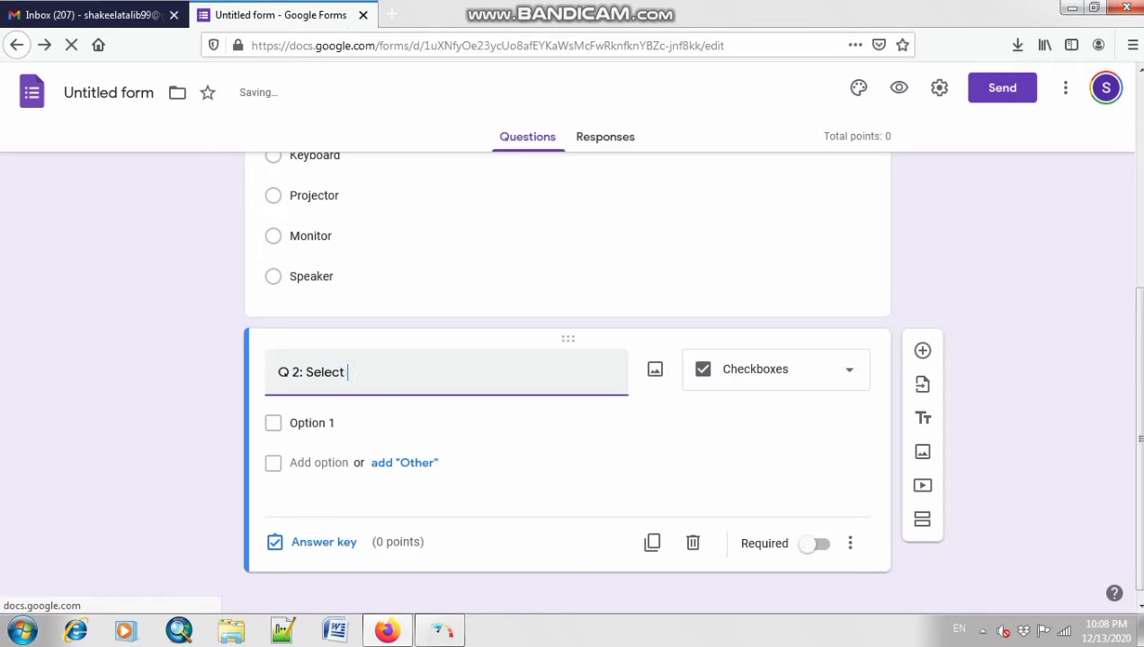
key(BackSpace)
key(BackSpace)
text(ac)
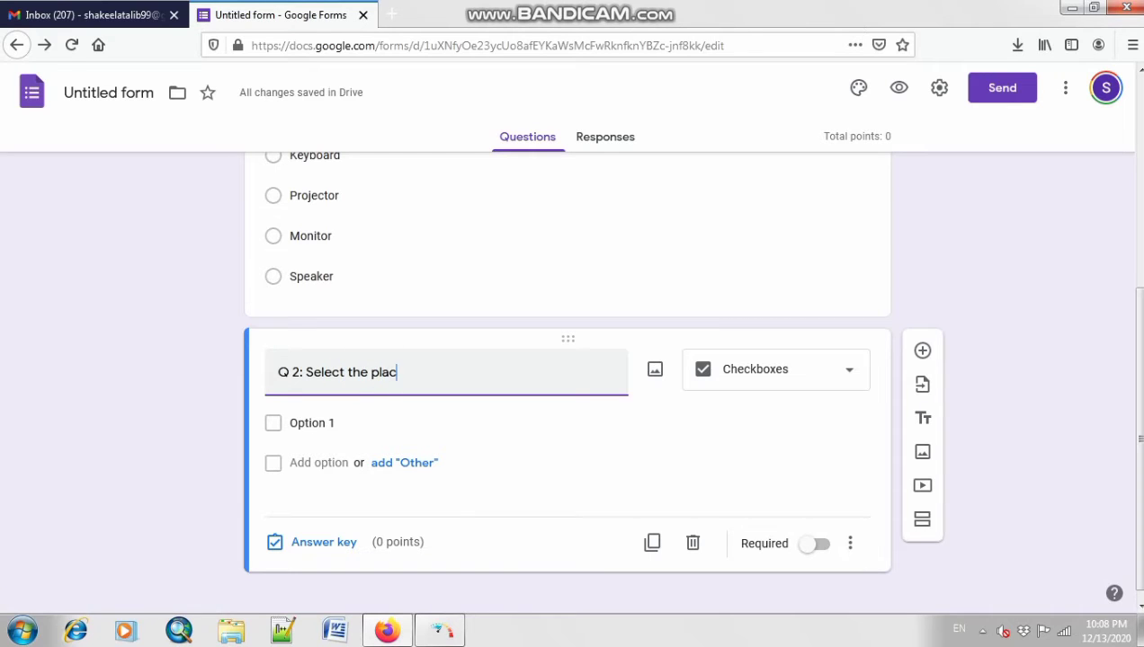
text(es where we can use th)
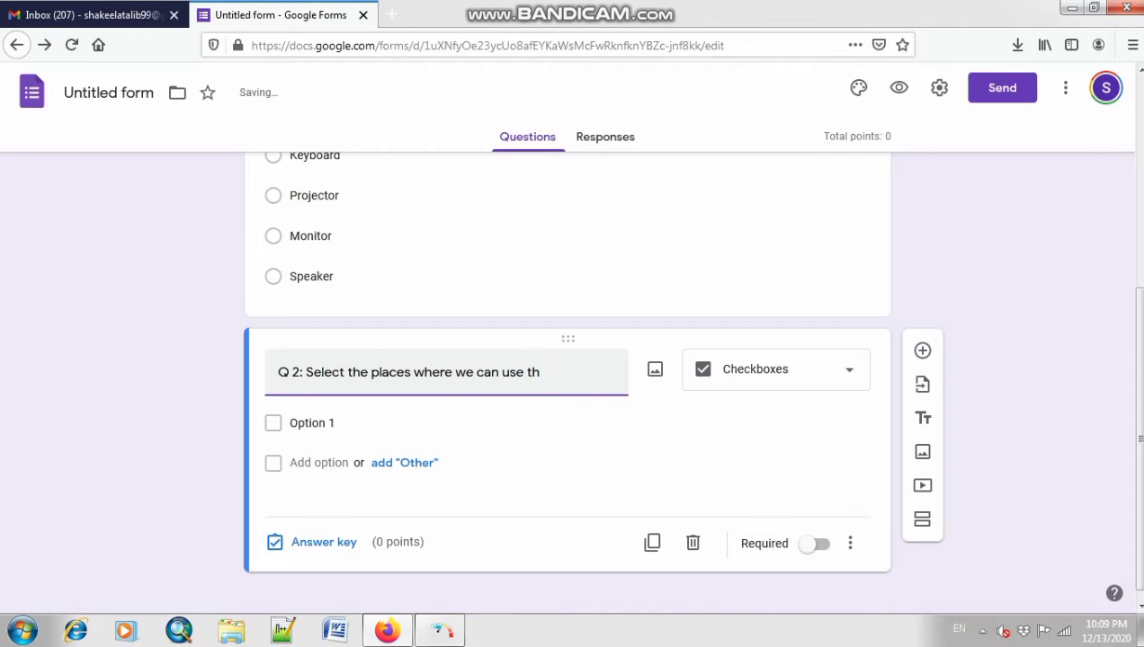
text(e Computer?)
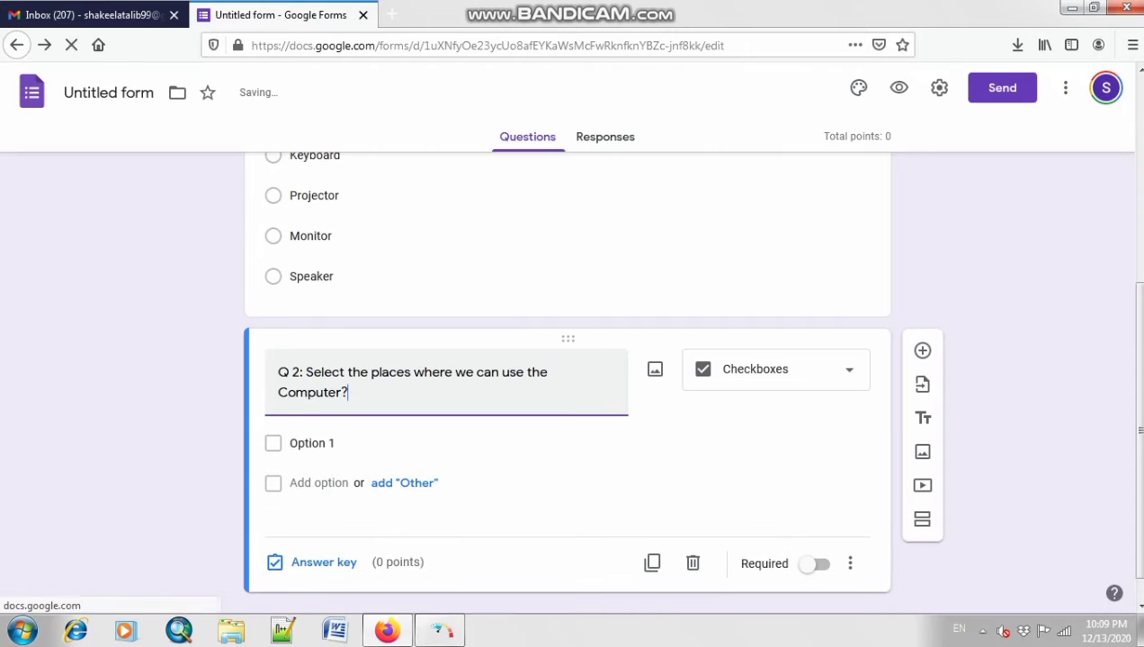
Step: Remove 'the' from Q 2's title and enter Schools and Homes as the first two options
click(551, 372)
key(BackSpace)
key(BackSpace)
key(BackSpace)
key(BackSpace)
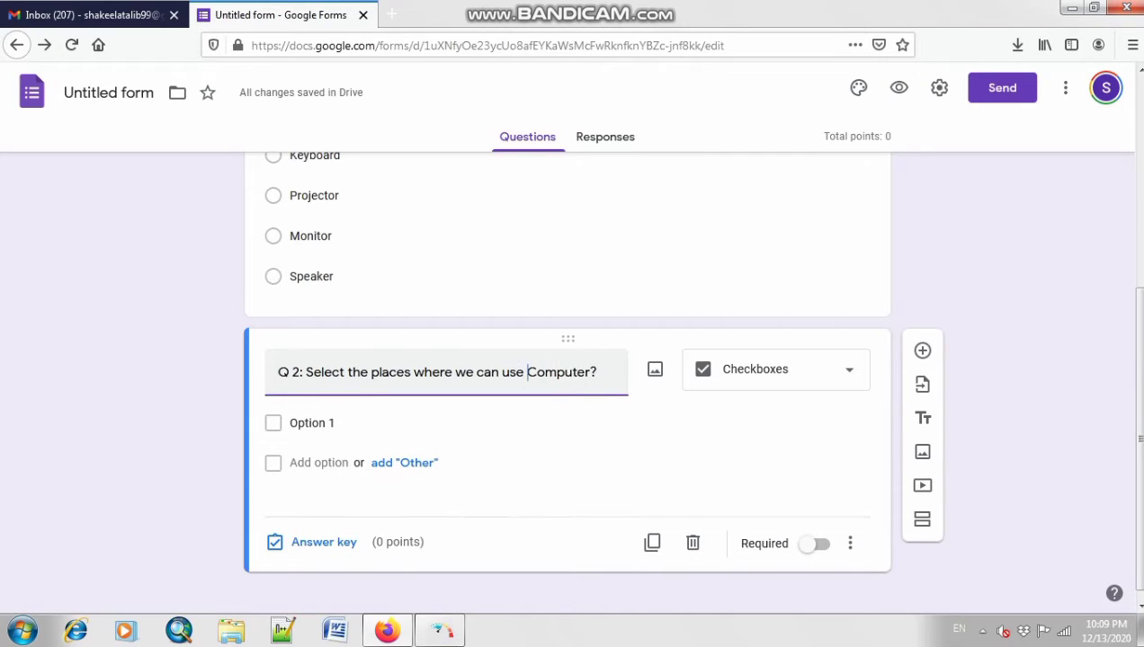
key(Return)
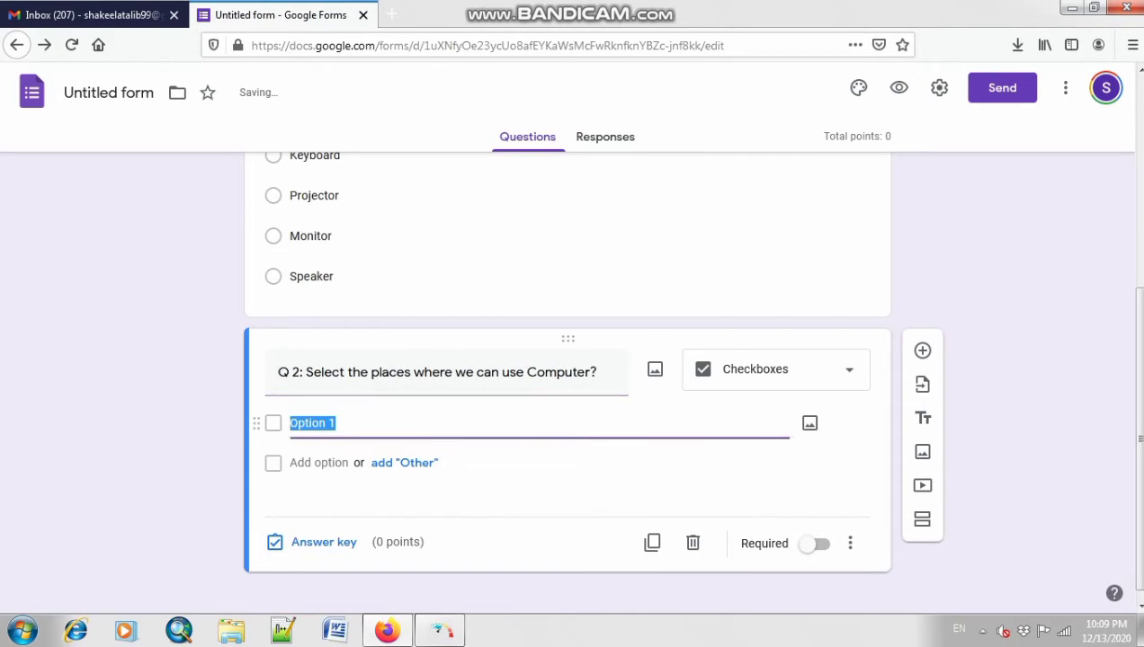
key(BackSpace)
text(Sch)
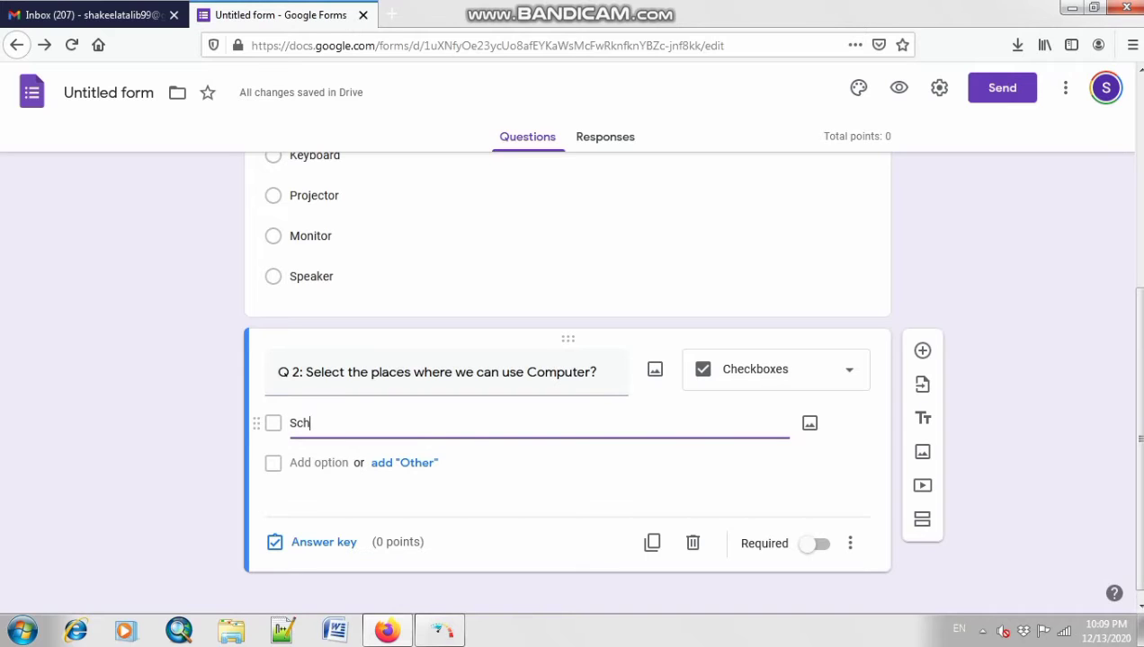
text(ols)
key(BackSpace)
key(BackSpace)
text(oo)
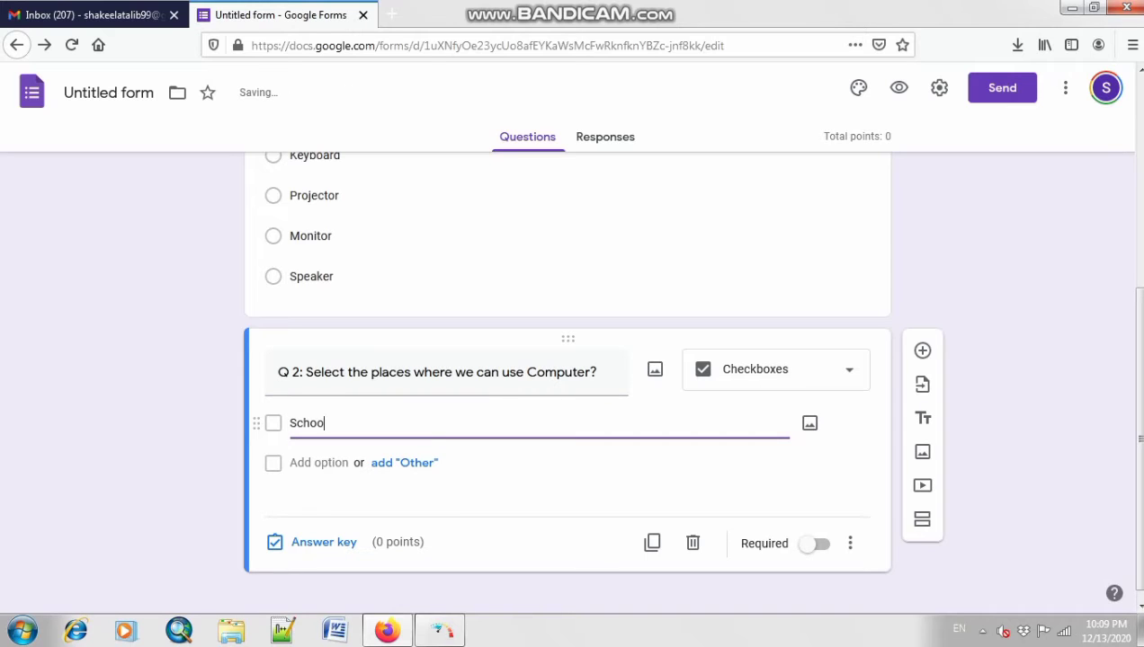
text(ls)
key(Return)
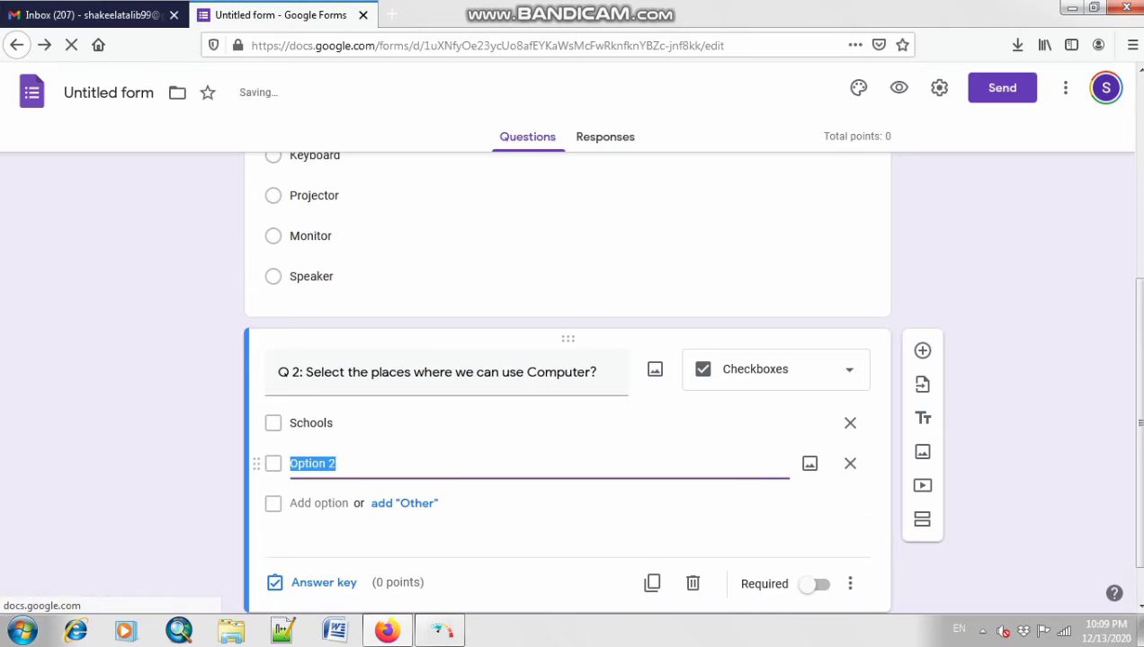
text(Homes)
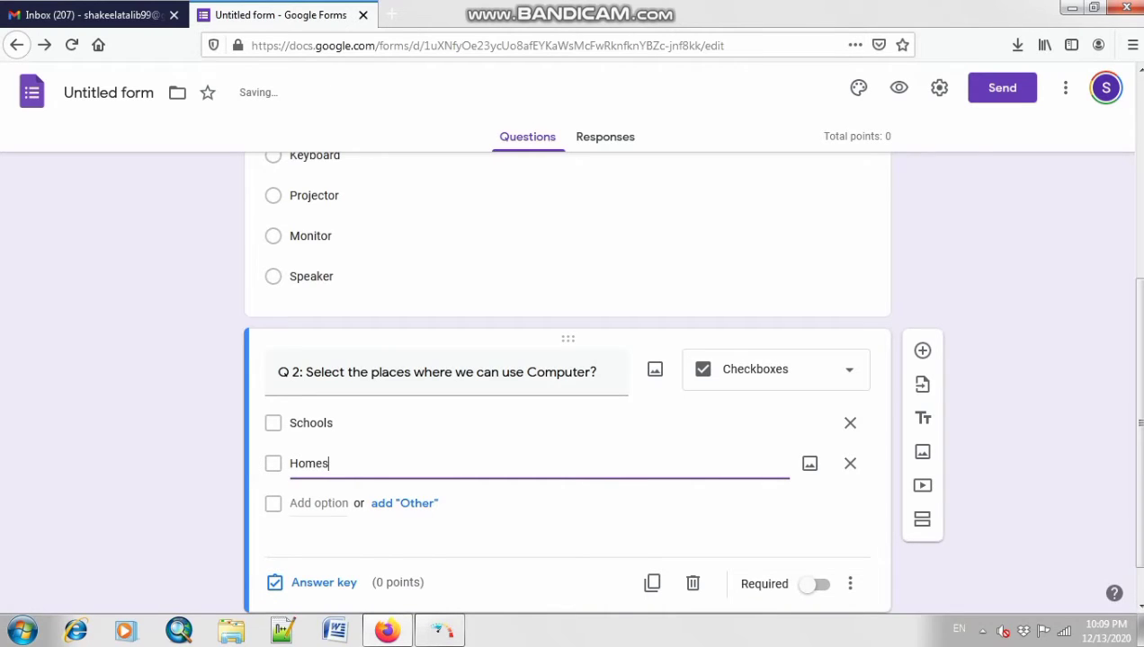
Step: Fill Q 2's Options 3 and 4 with Shopping Malls and None
key(Return)
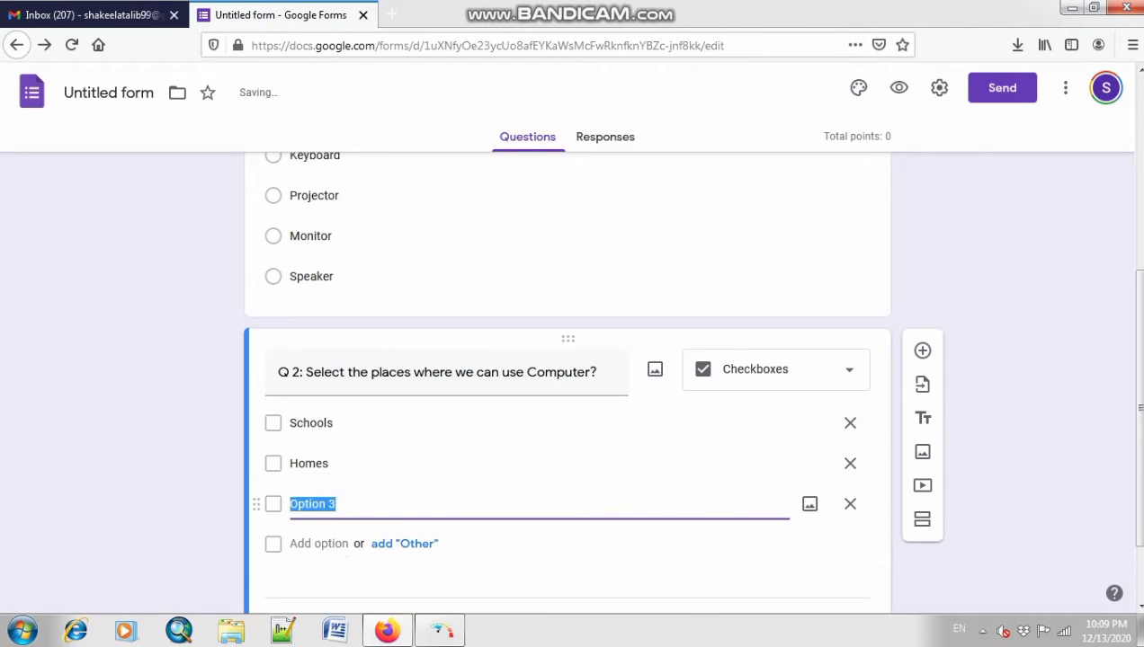
text(ed)
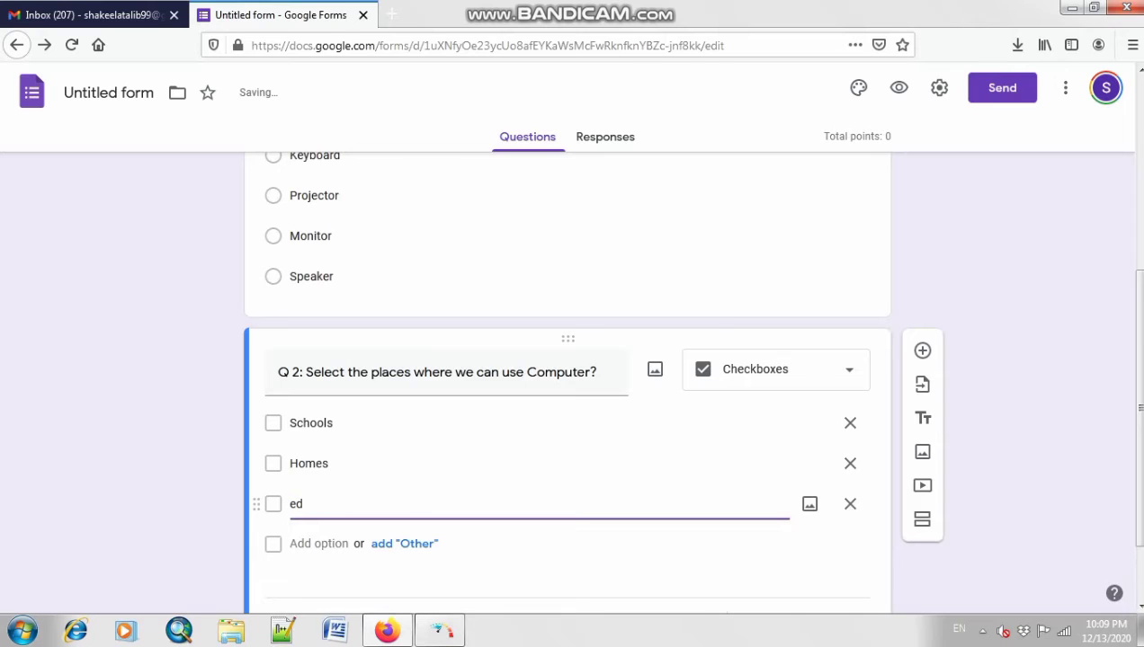
key(BackSpace)
key(BackSpace)
text(Educa)
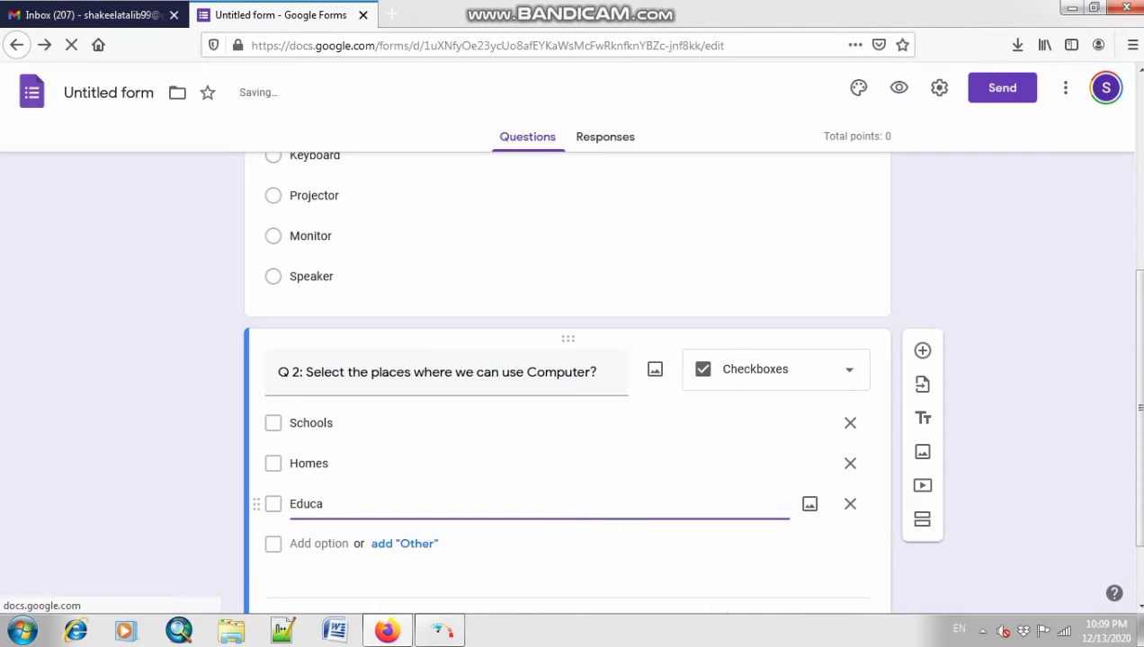
key(BackSpace)
key(BackSpace)
key(BackSpace)
key(BackSpace)
key(BackSpace)
text(s)
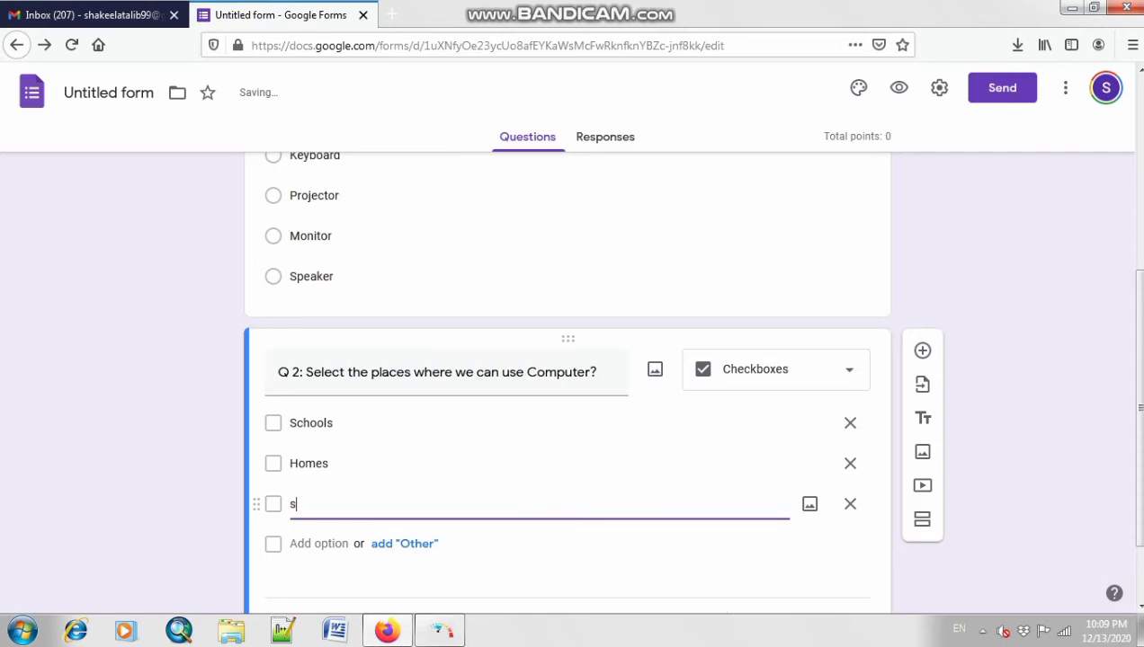
key(BackSpace)
text(Shopp)
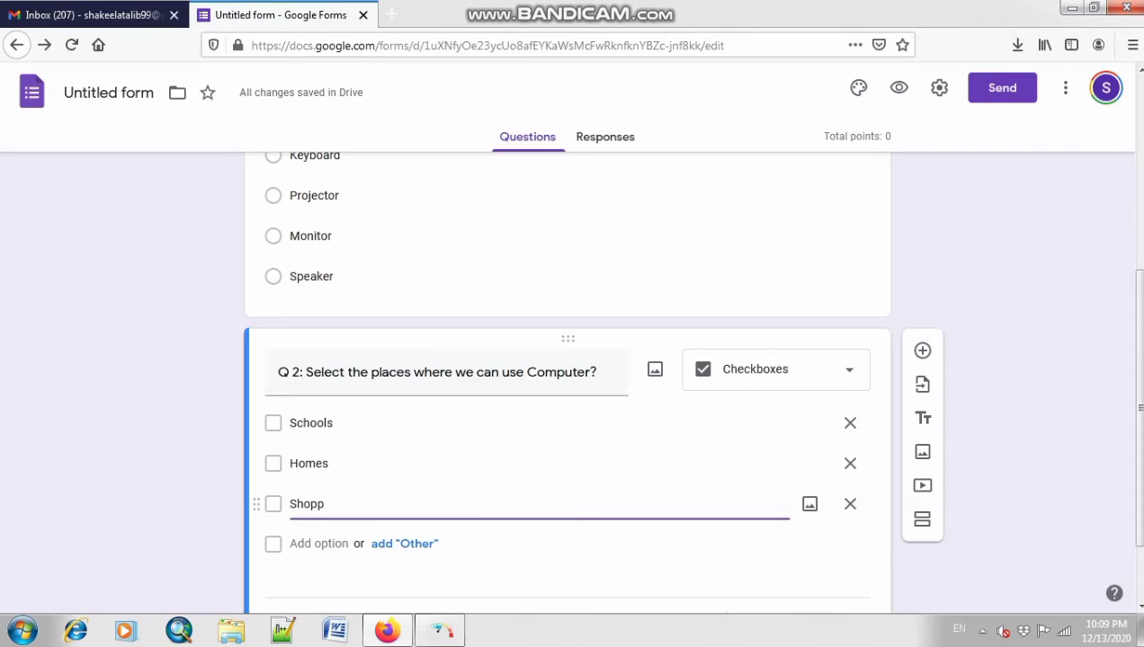
text(ing Malls)
key(Return)
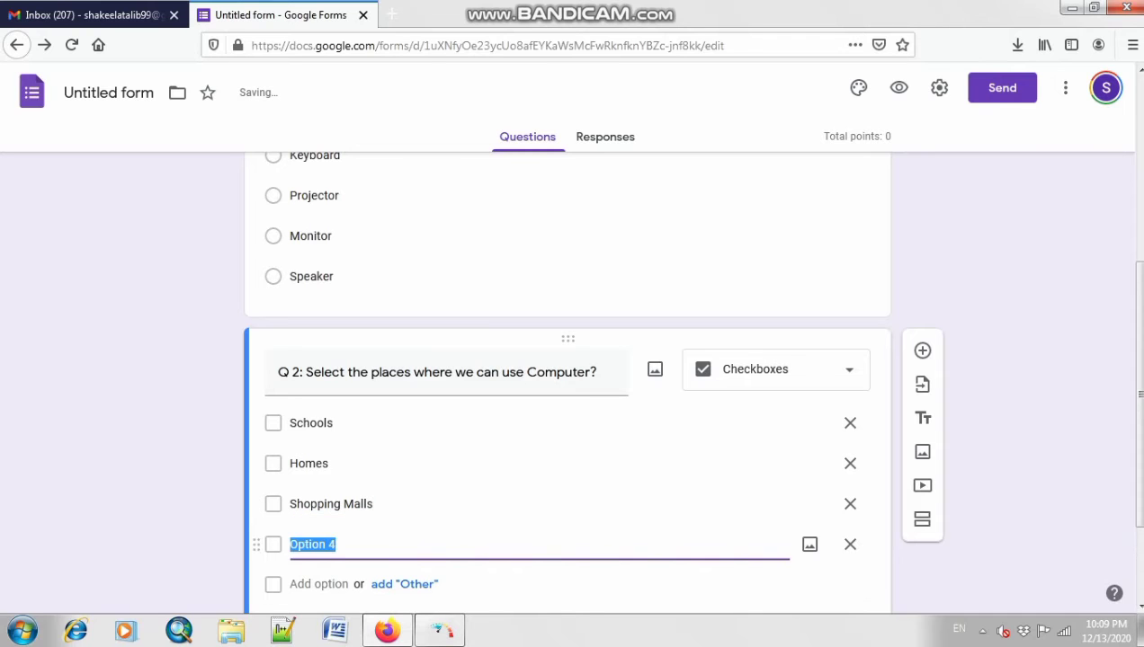
text(None)
scroll(575, 377, down, 3)
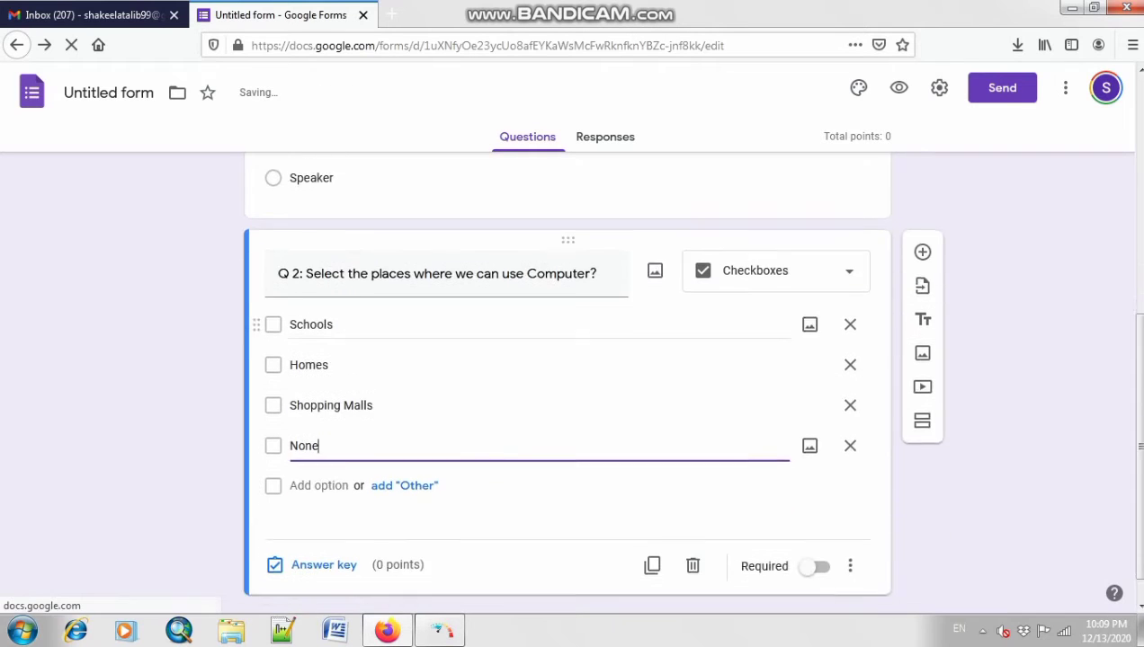
scroll(314, 531, up, 5)
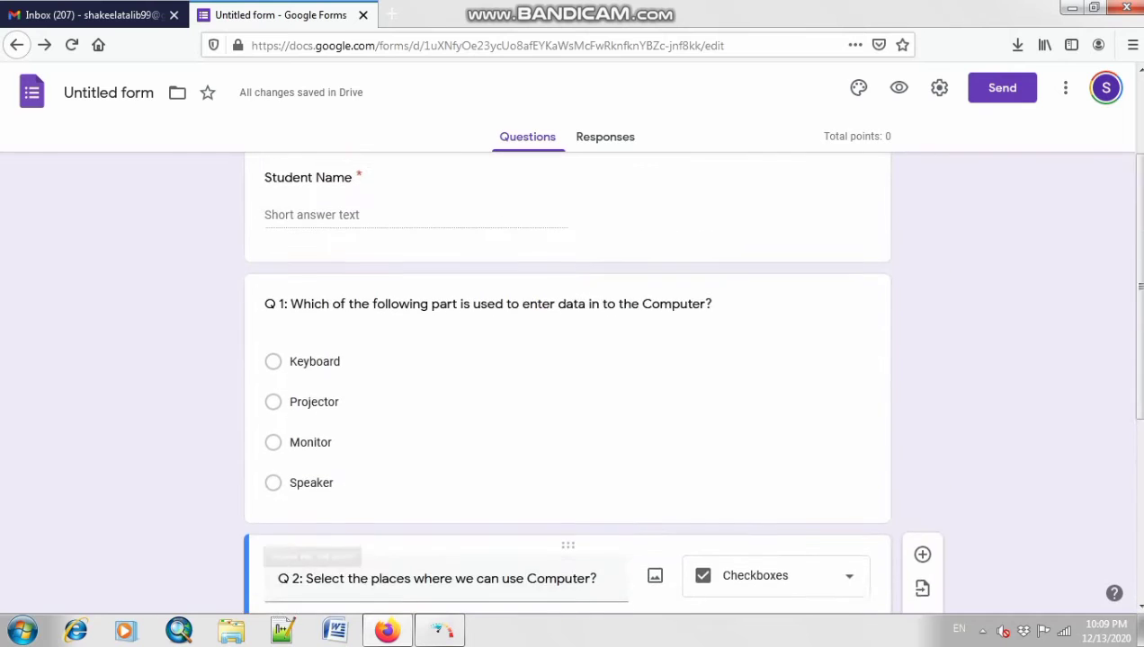
scroll(319, 532, down, 5)
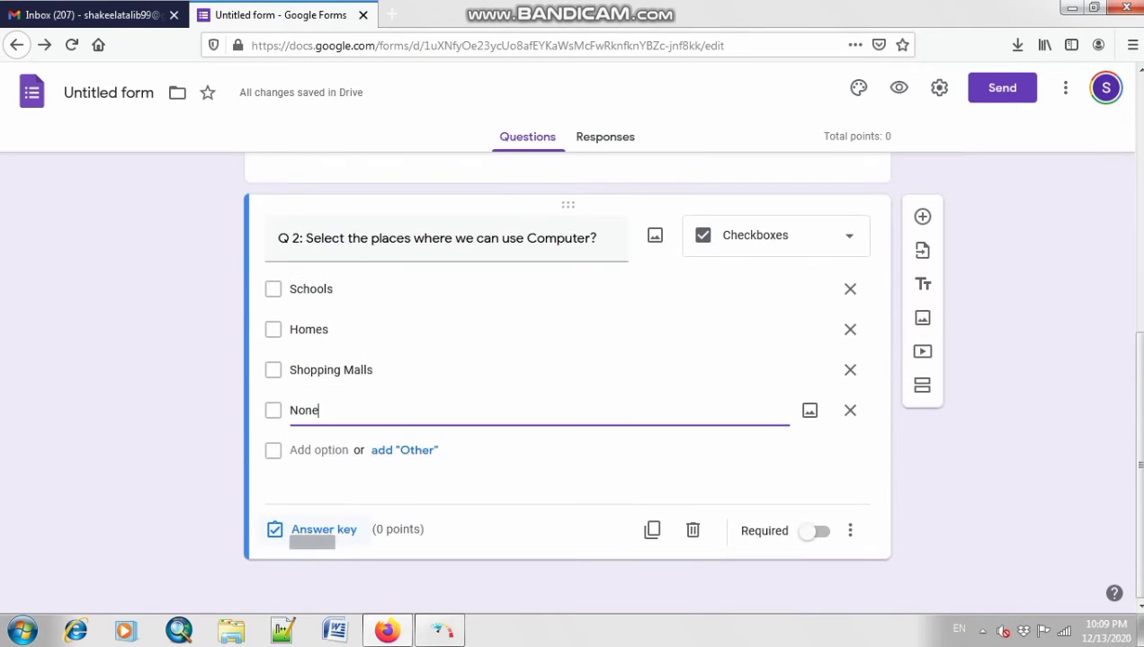
scroll(317, 531, up, 4)
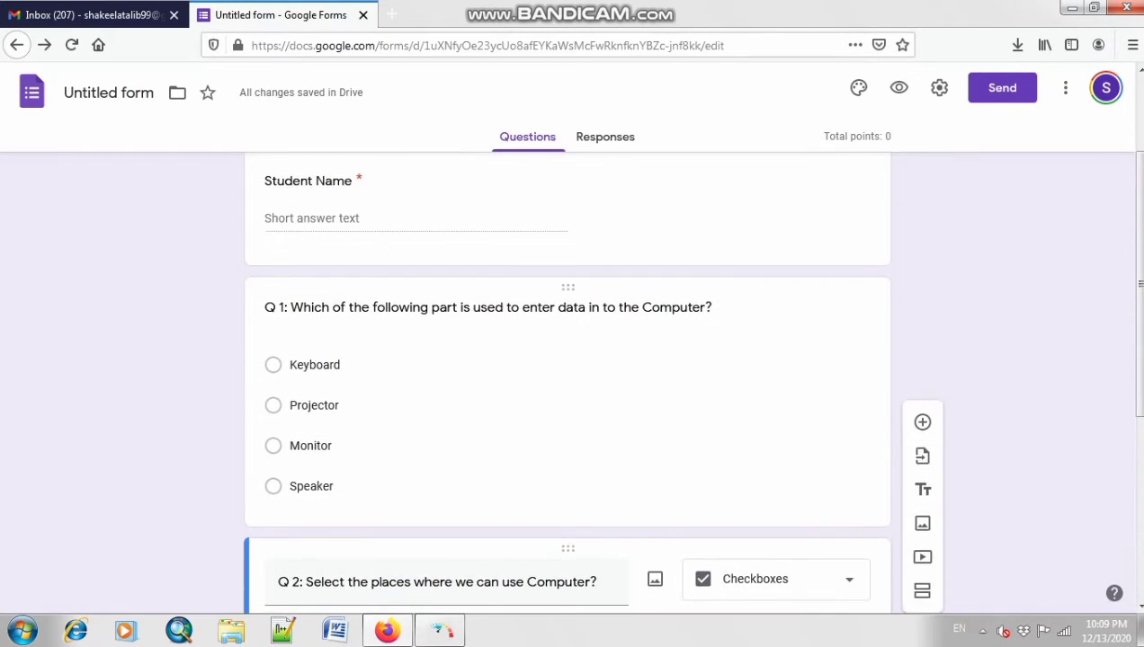
Step: Set Q 1's answer key to Keyboard, worth 1 point
click(311, 513)
scroll(316, 486, down, 2)
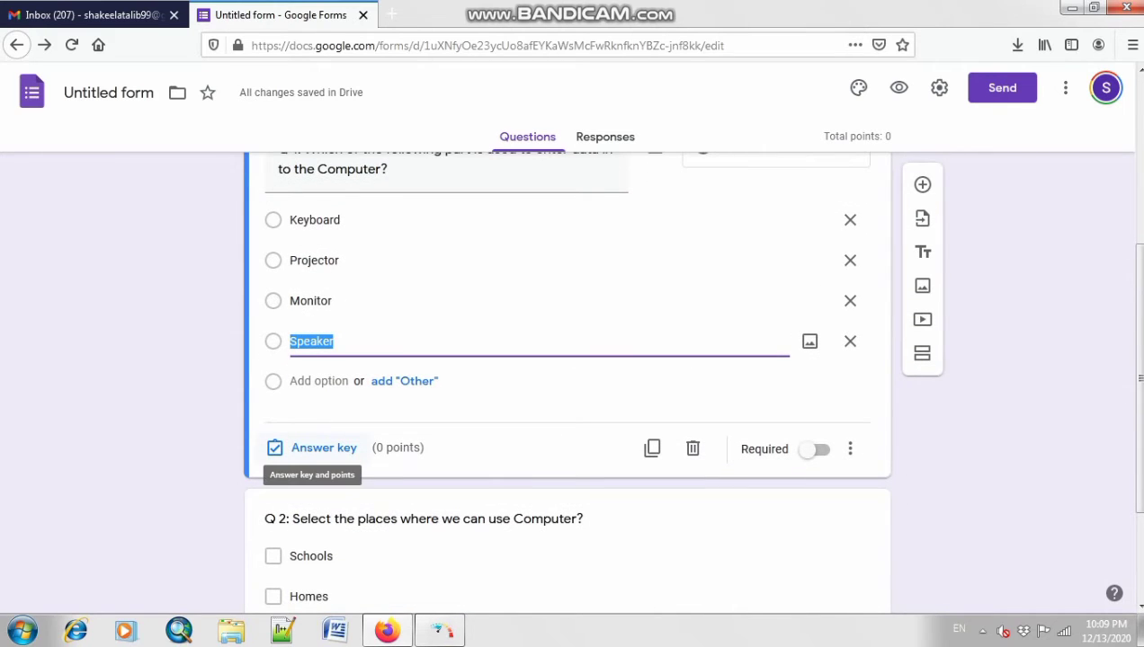
click(319, 448)
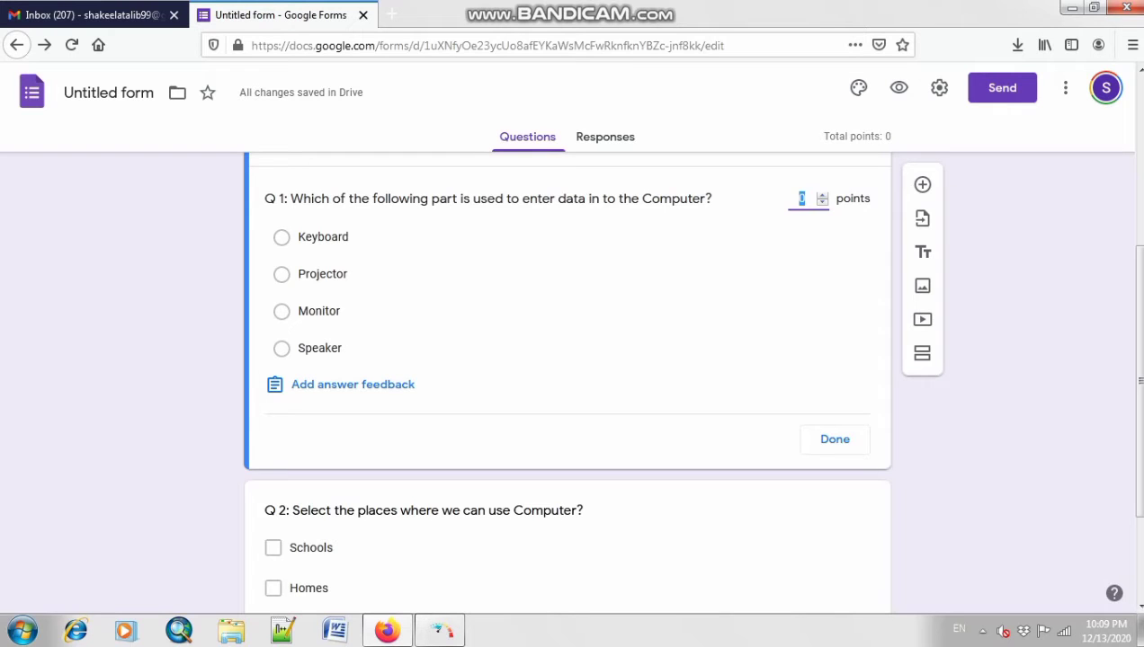
click(315, 237)
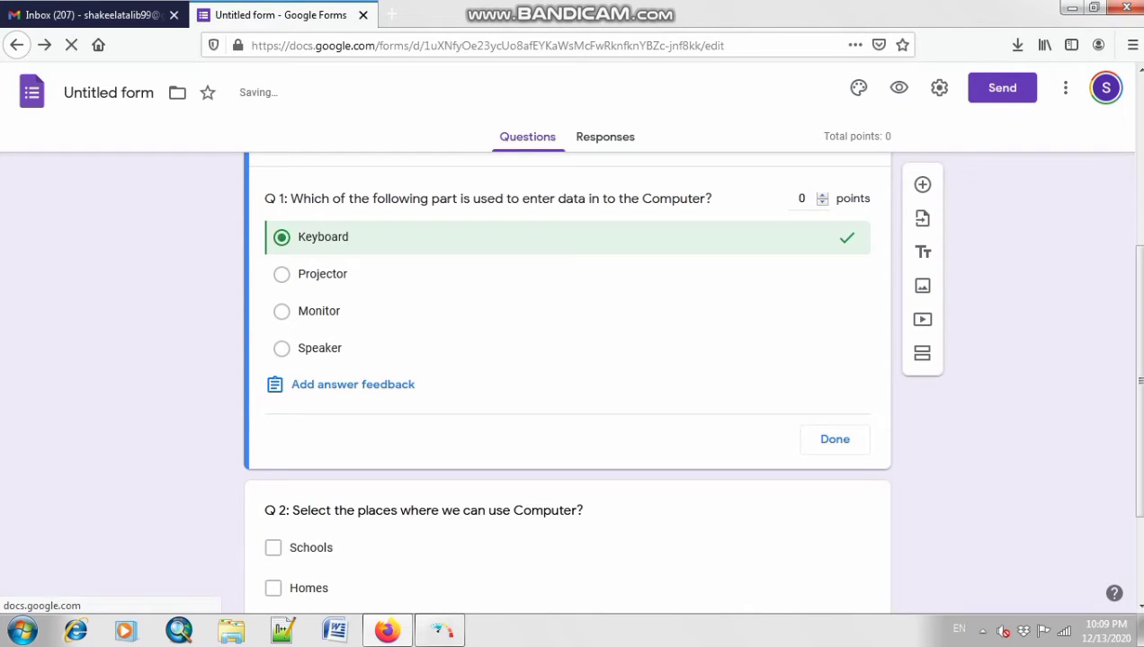
click(822, 195)
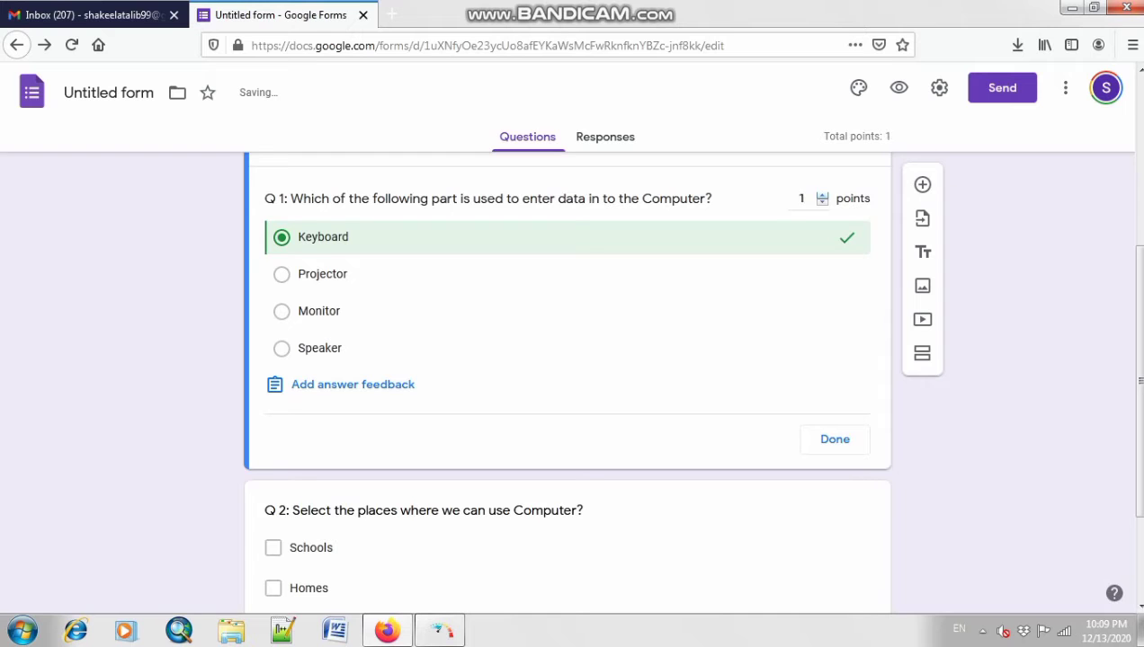
click(834, 440)
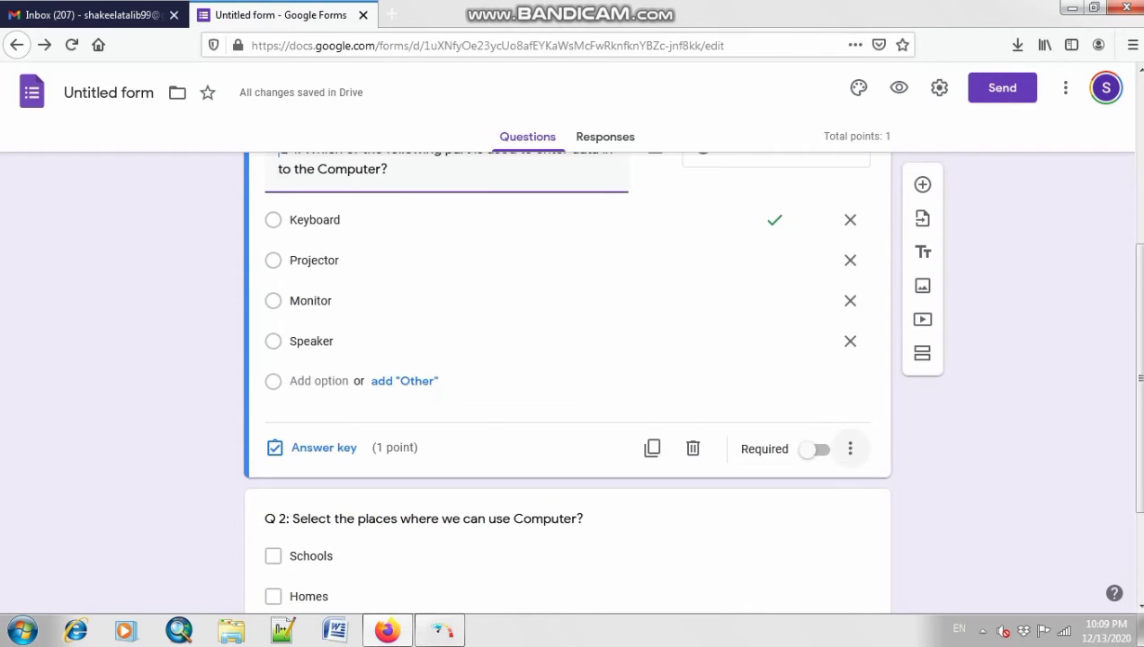
scroll(834, 439, down, 3)
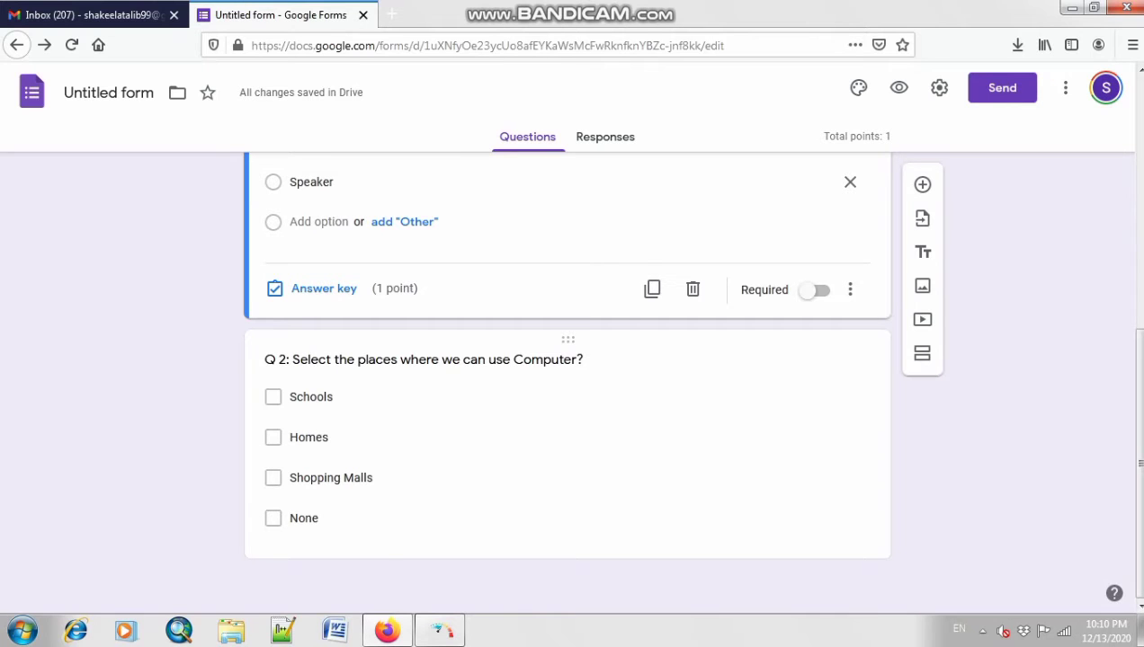
Step: In Q 2's answer key, tick Schools, Homes and Shopping Malls and give it 1 point
click(331, 478)
click(322, 541)
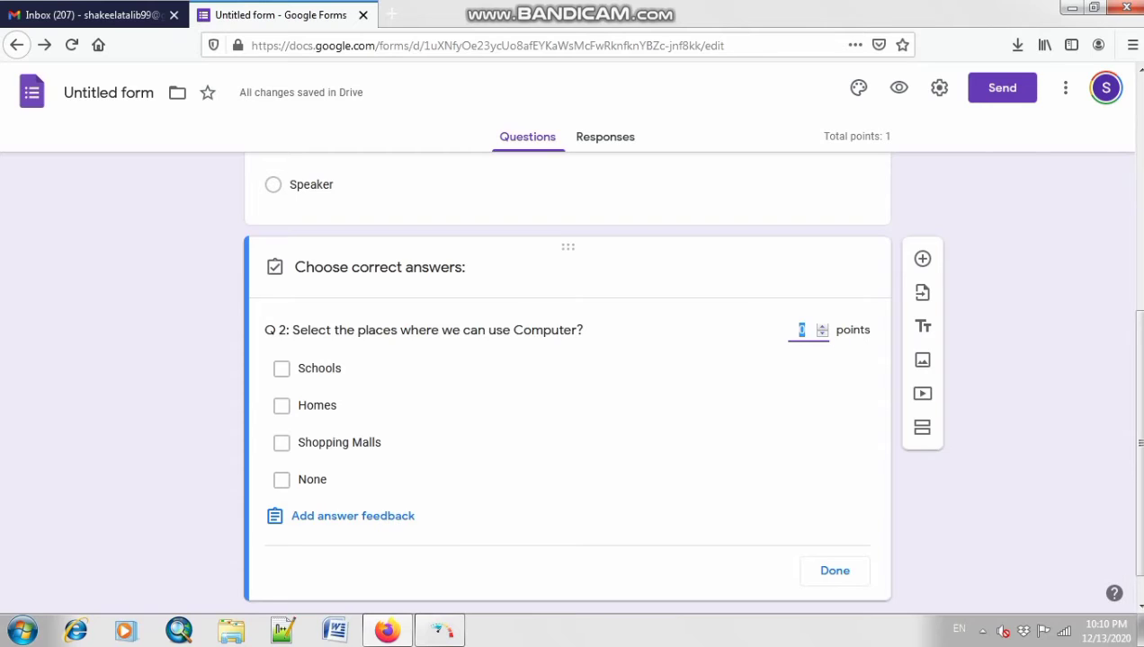
click(282, 370)
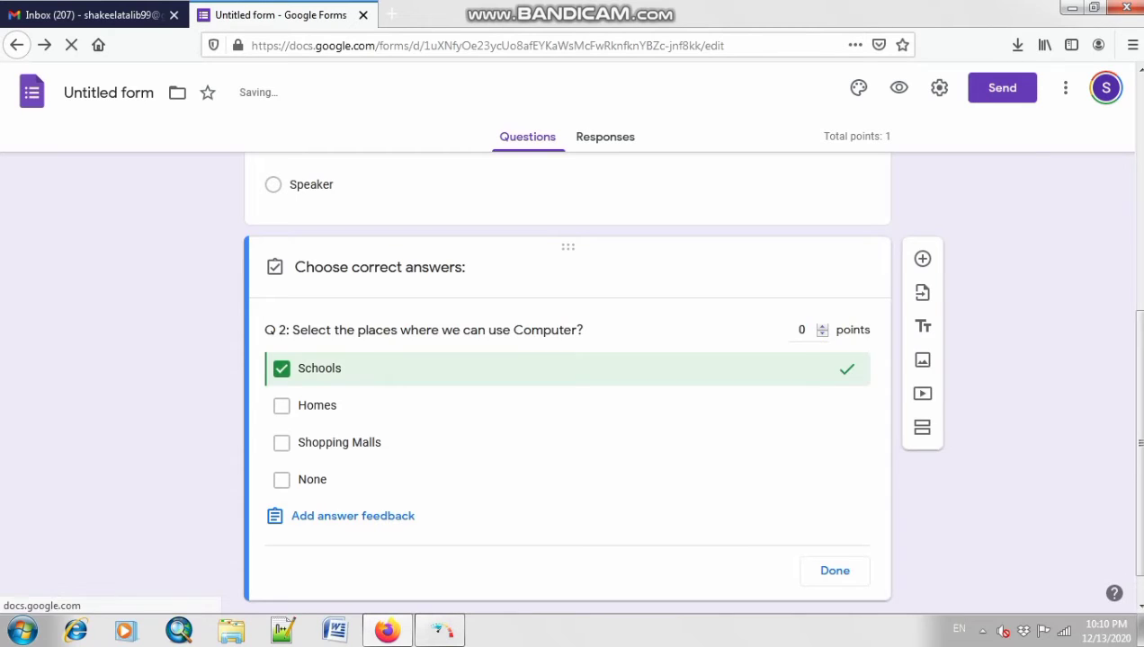
click(282, 406)
click(281, 443)
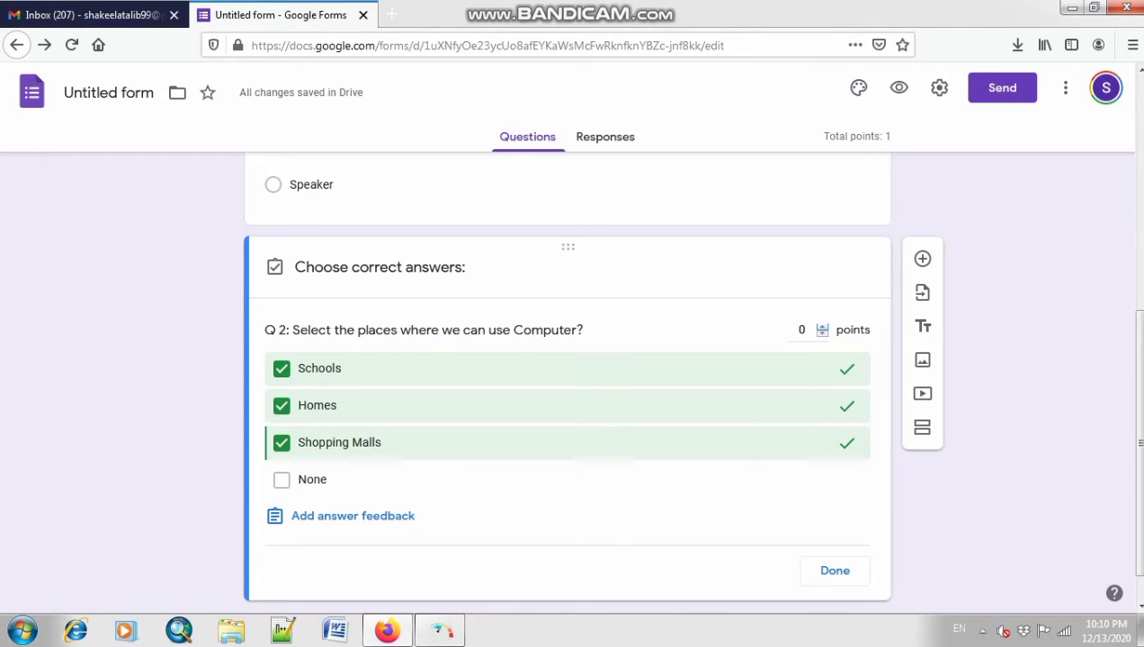
click(822, 326)
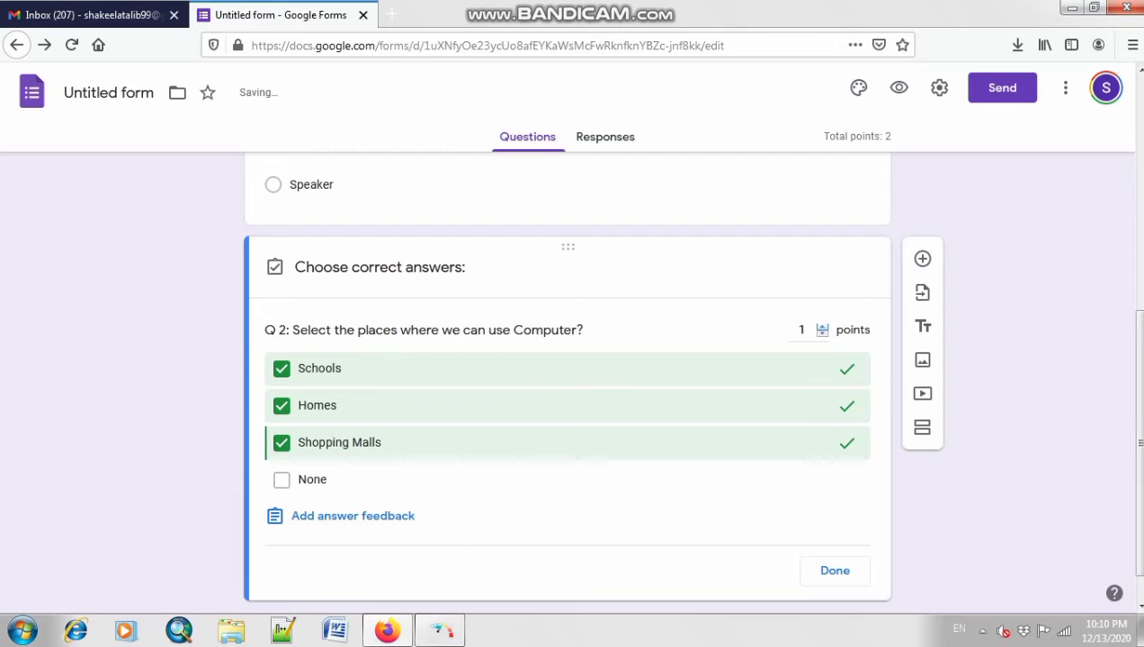
click(836, 572)
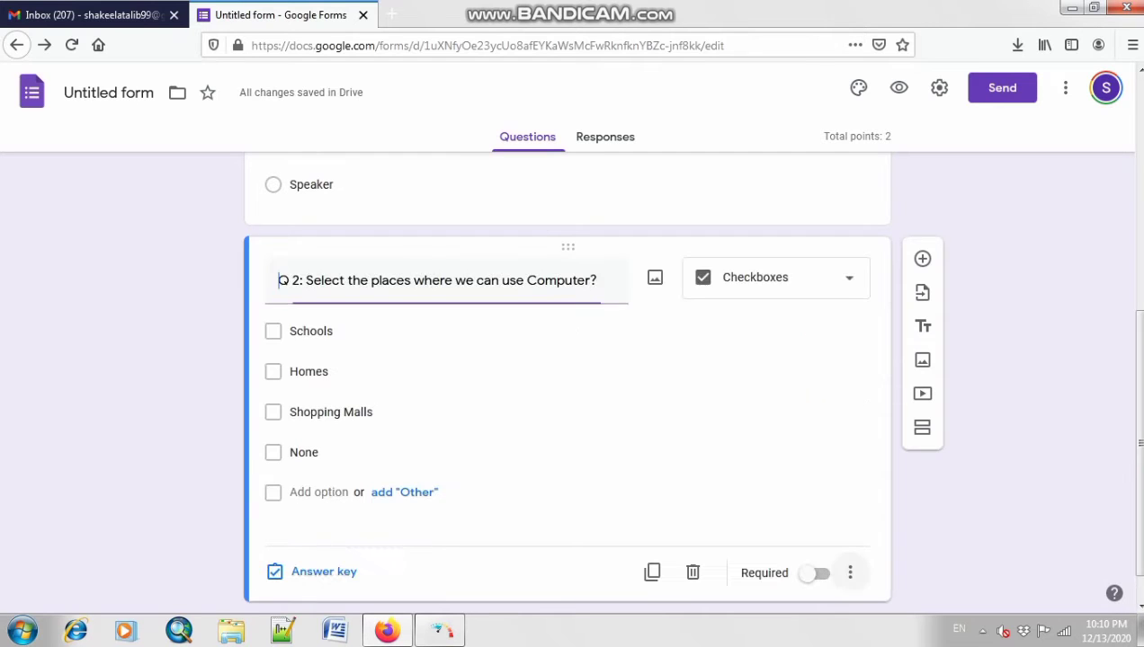
Step: Open the Select Form dialog to import questions from an existing form
scroll(836, 572, up, 5)
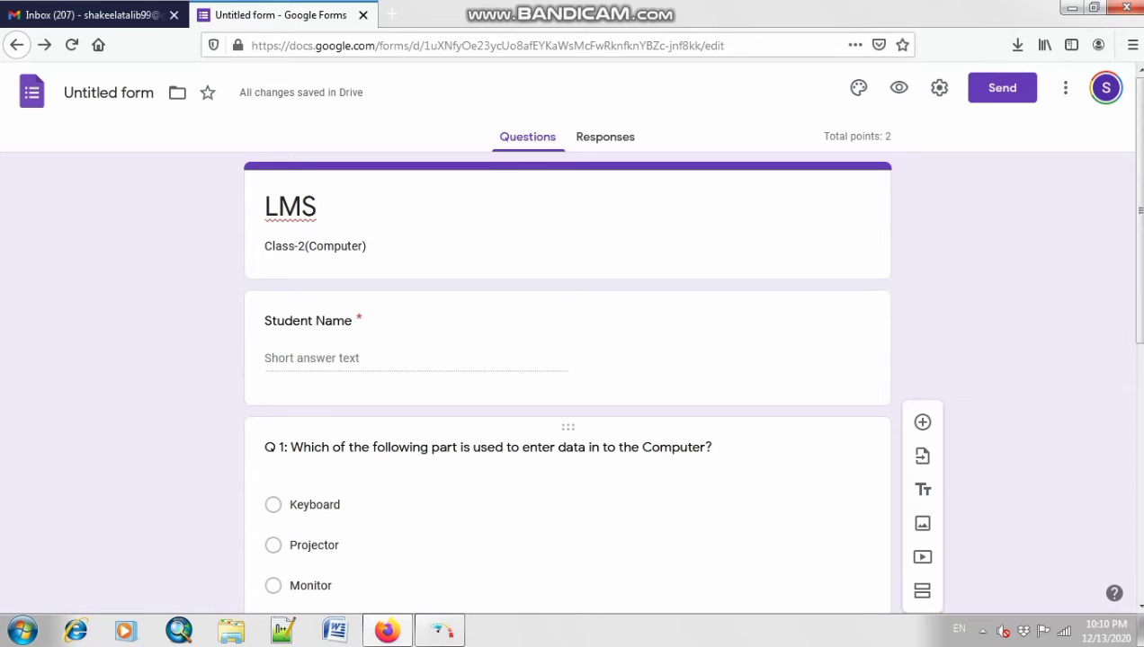
scroll(567, 427, down, 2)
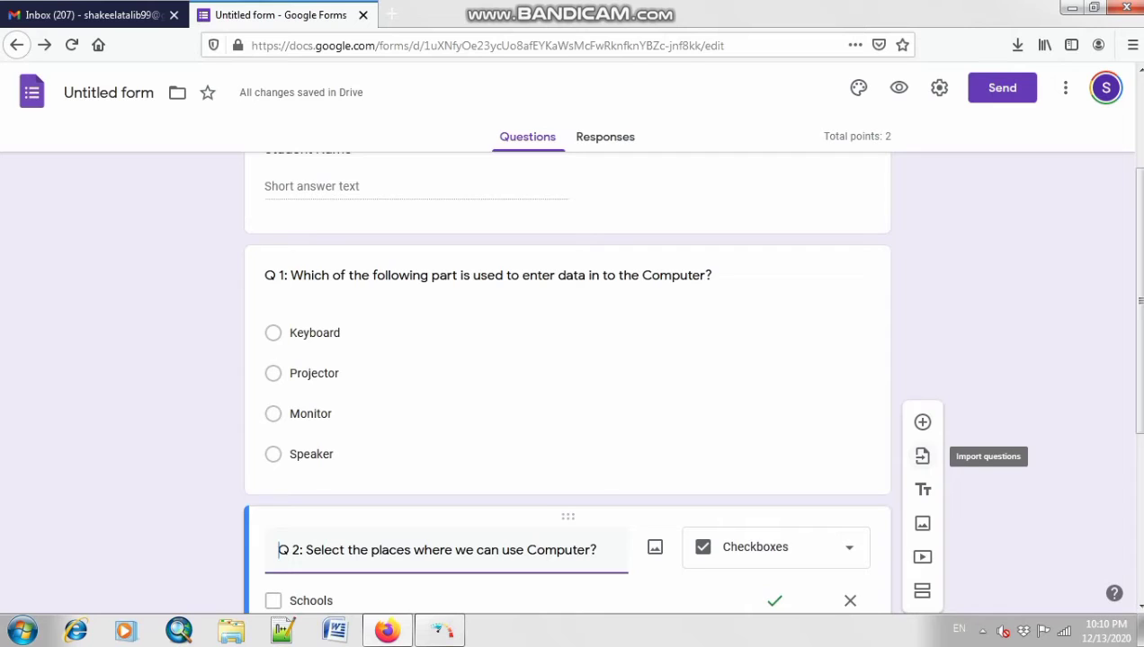
click(921, 456)
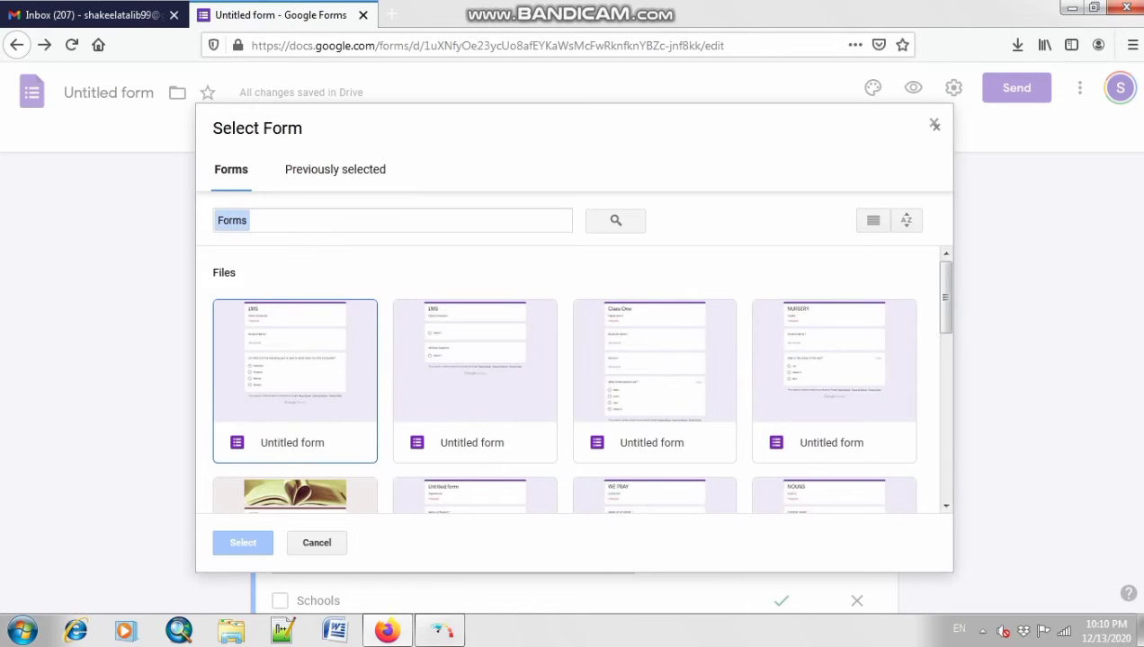
Step: Import Q 1 from the earlier Untitled LMS form into this quiz
double_click(295, 381)
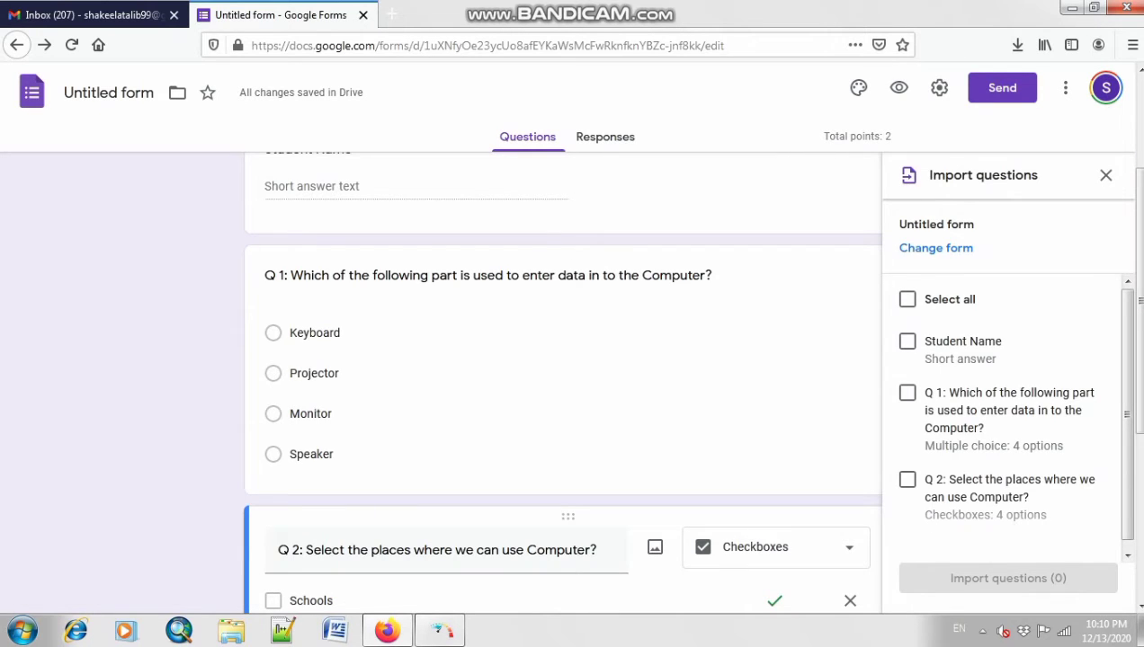
scroll(908, 393, down, 1)
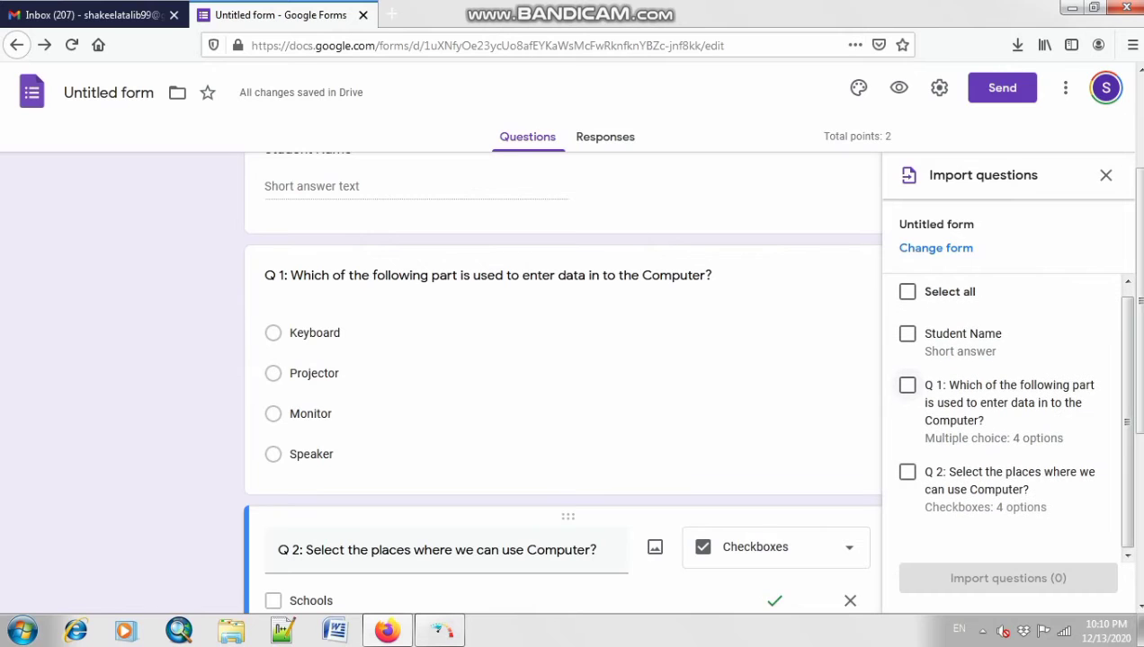
click(907, 385)
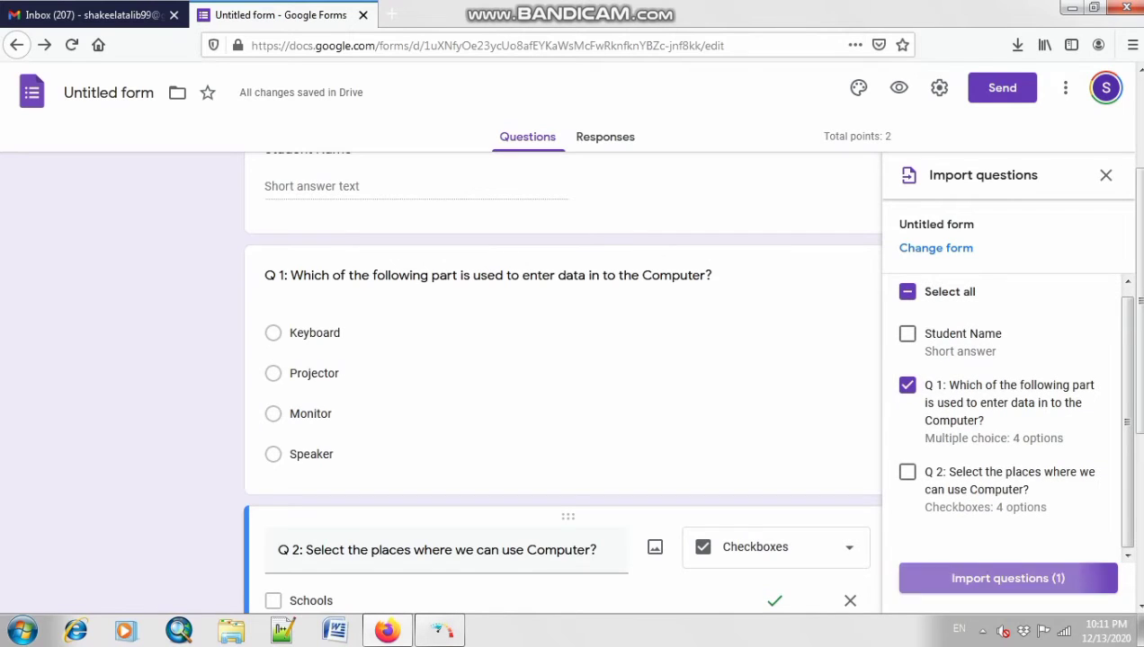
click(1007, 578)
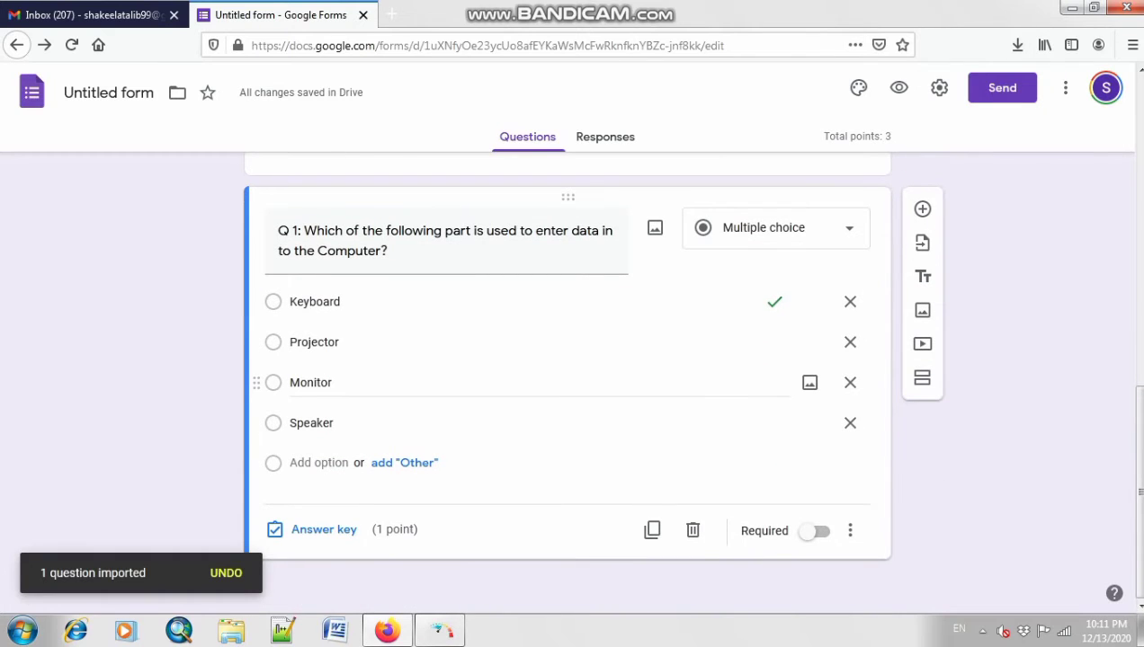
Step: Add a new untitled section after the imported Q 1
scroll(575, 383, up, 10)
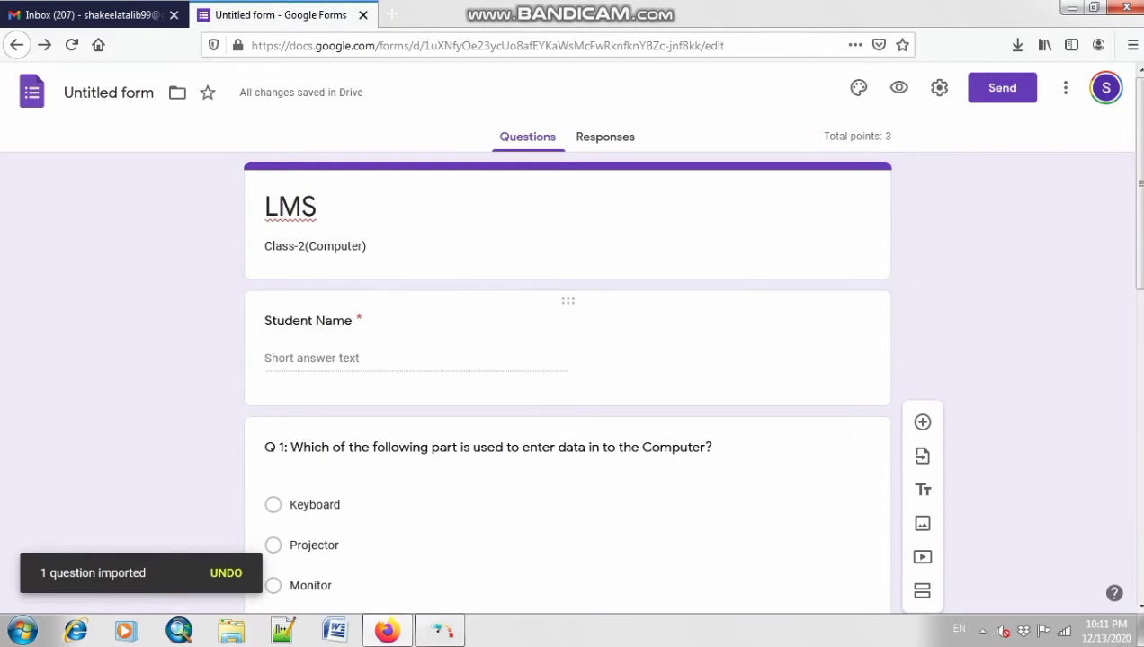
scroll(566, 378, down, 2)
scroll(566, 378, down, 6)
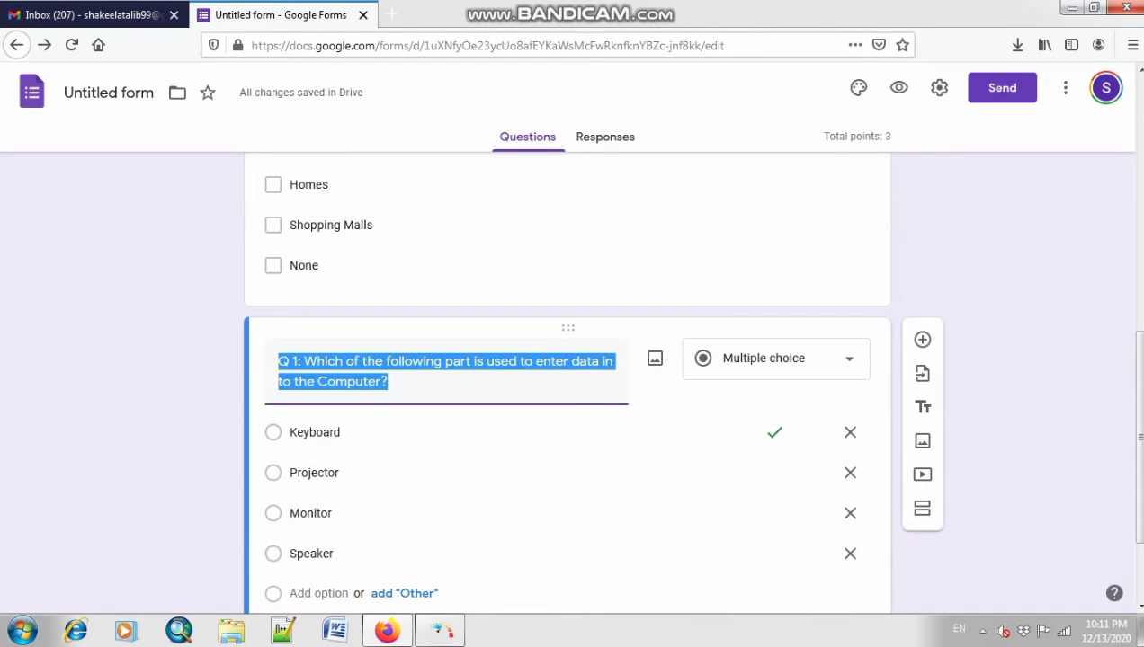
scroll(566, 378, up, 6)
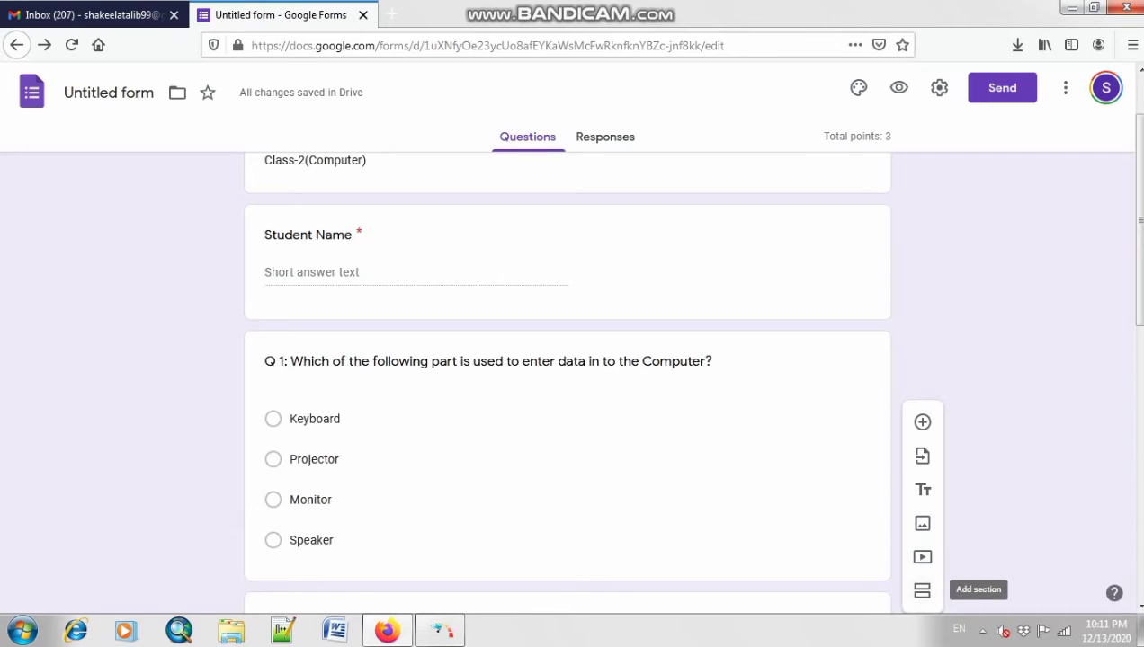
click(922, 590)
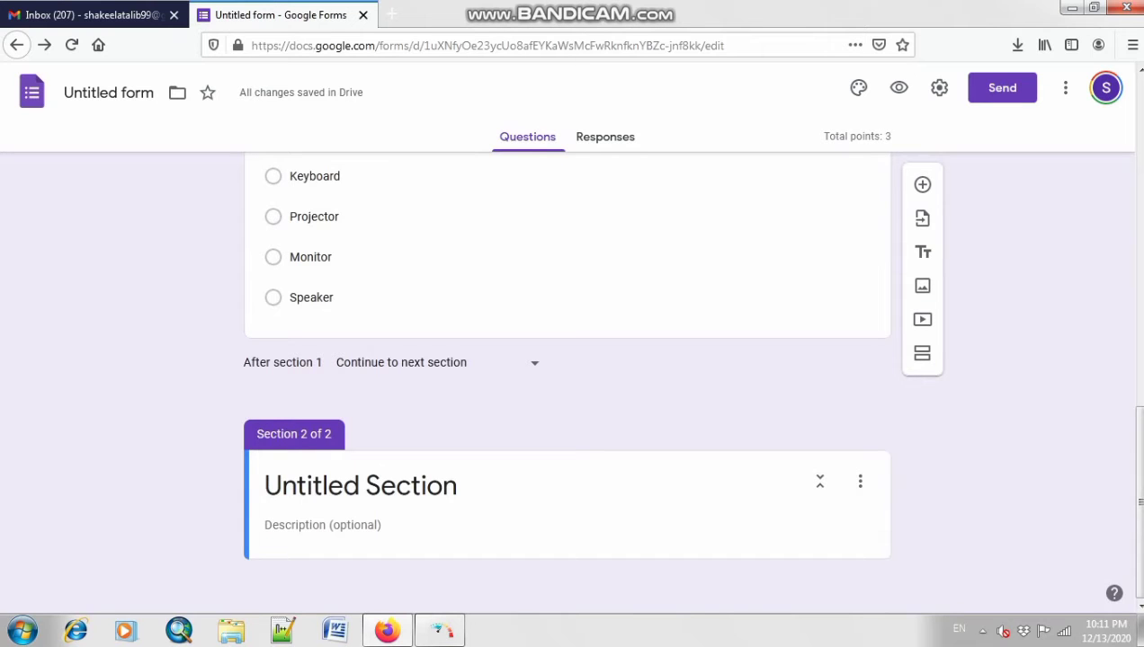
Step: Delete the 'Untitled Section' title from Section 2 so it stays blank
scroll(566, 359, up, 5)
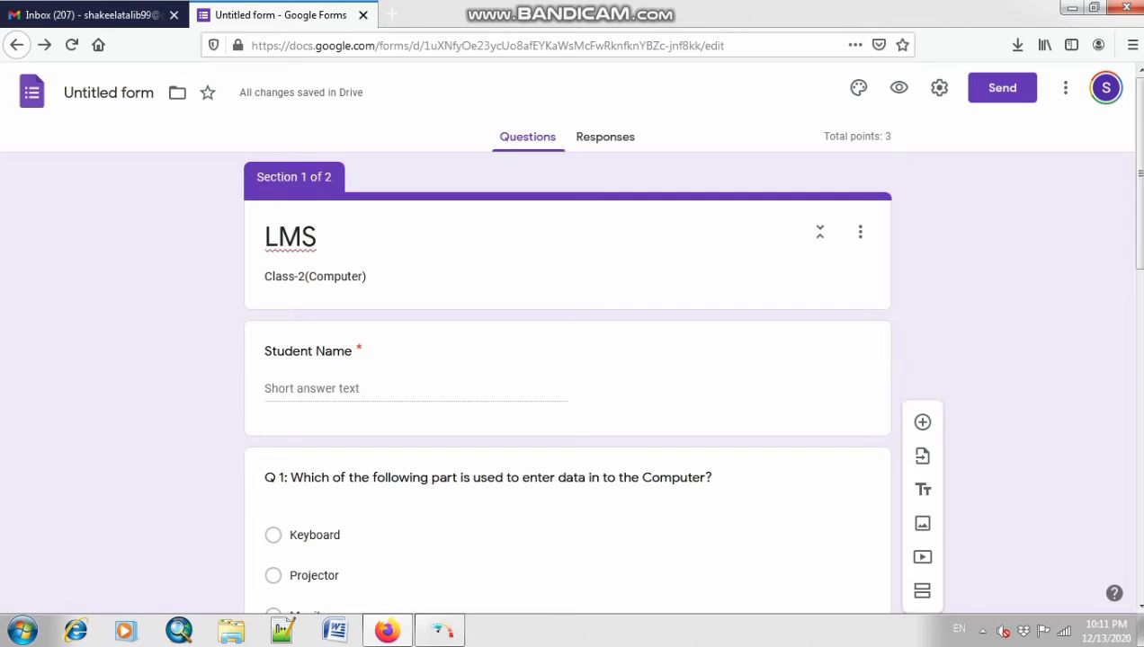
scroll(566, 360, down, 4)
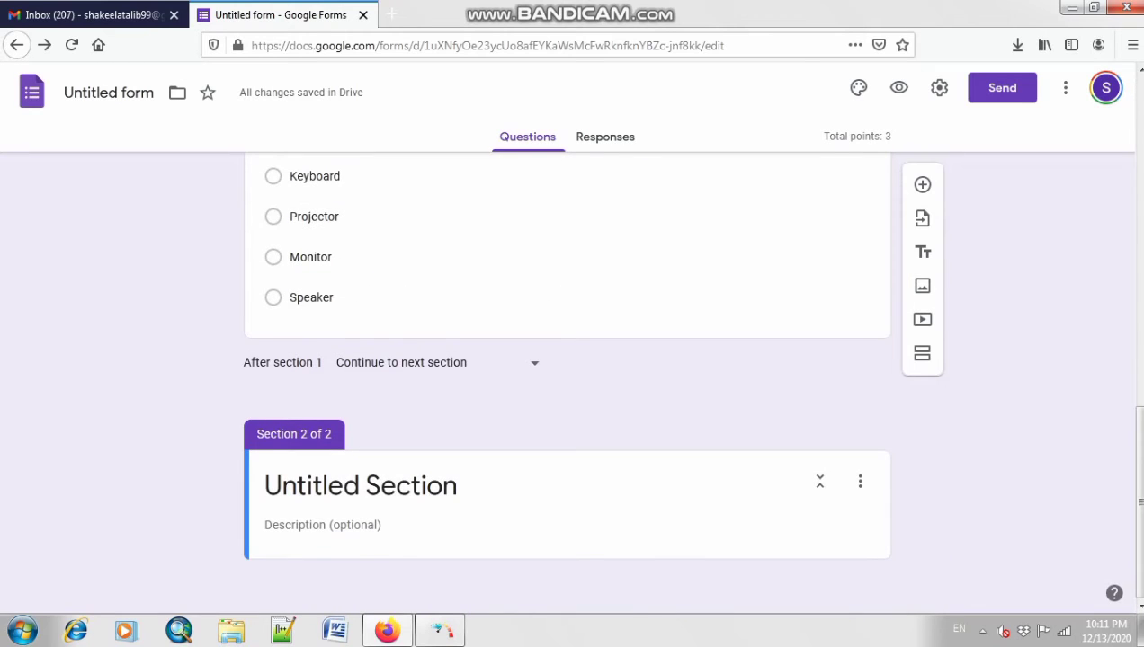
click(360, 485)
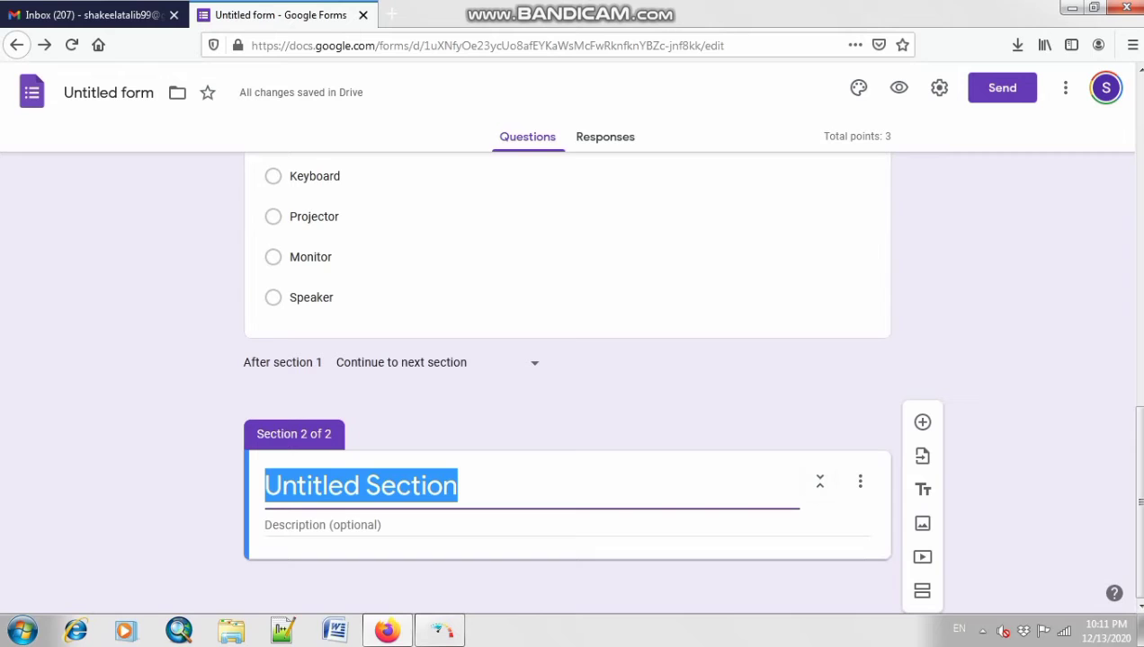
key(BackSpace)
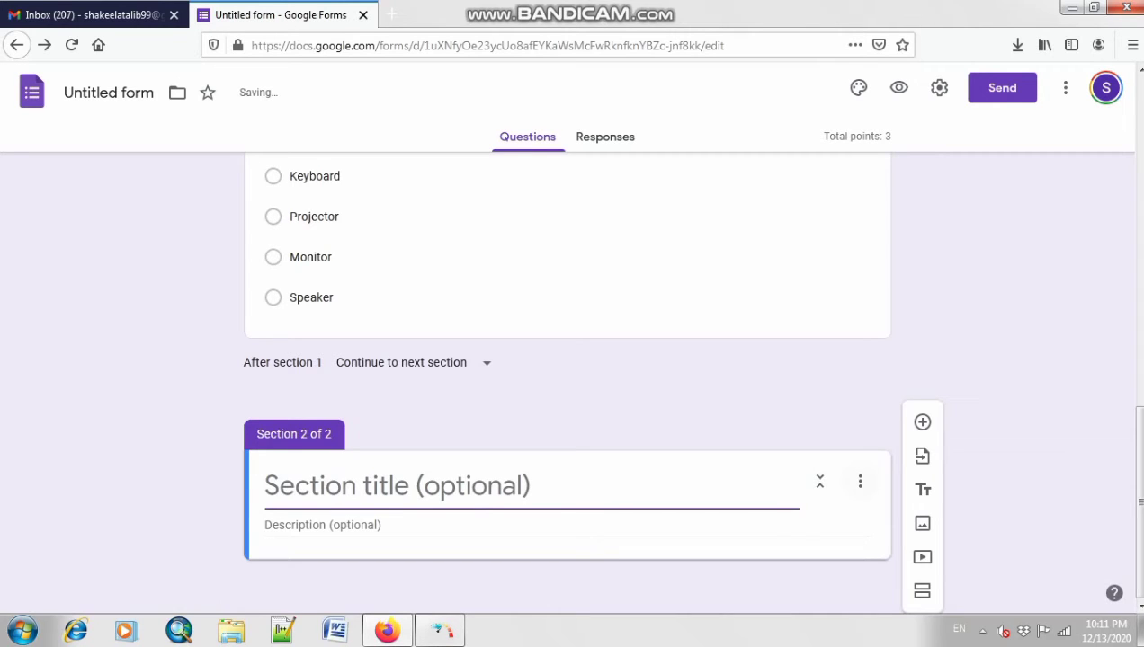
click(621, 525)
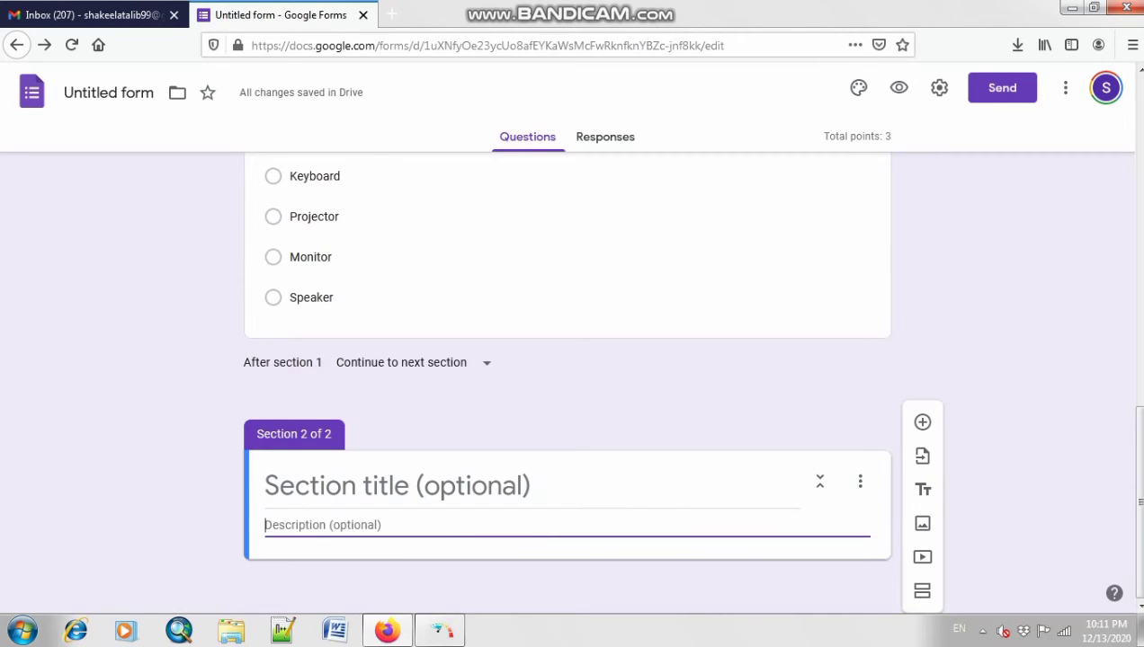
click(923, 422)
scroll(566, 377, up, 5)
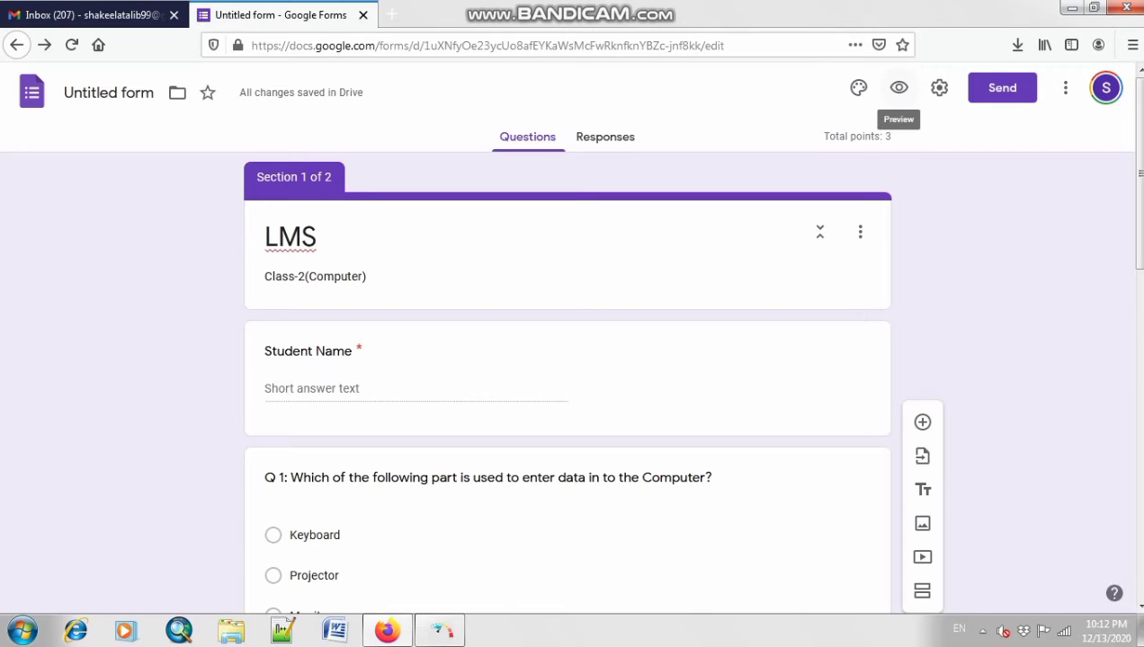
click(898, 87)
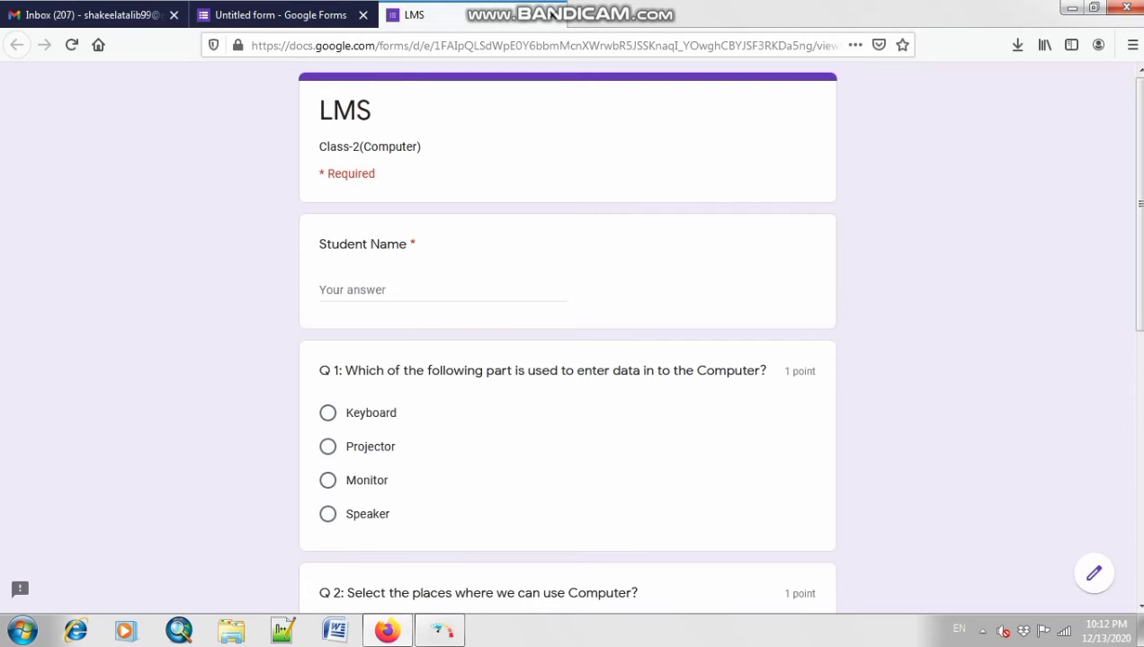
scroll(566, 342, down, 2)
scroll(566, 341, up, 2)
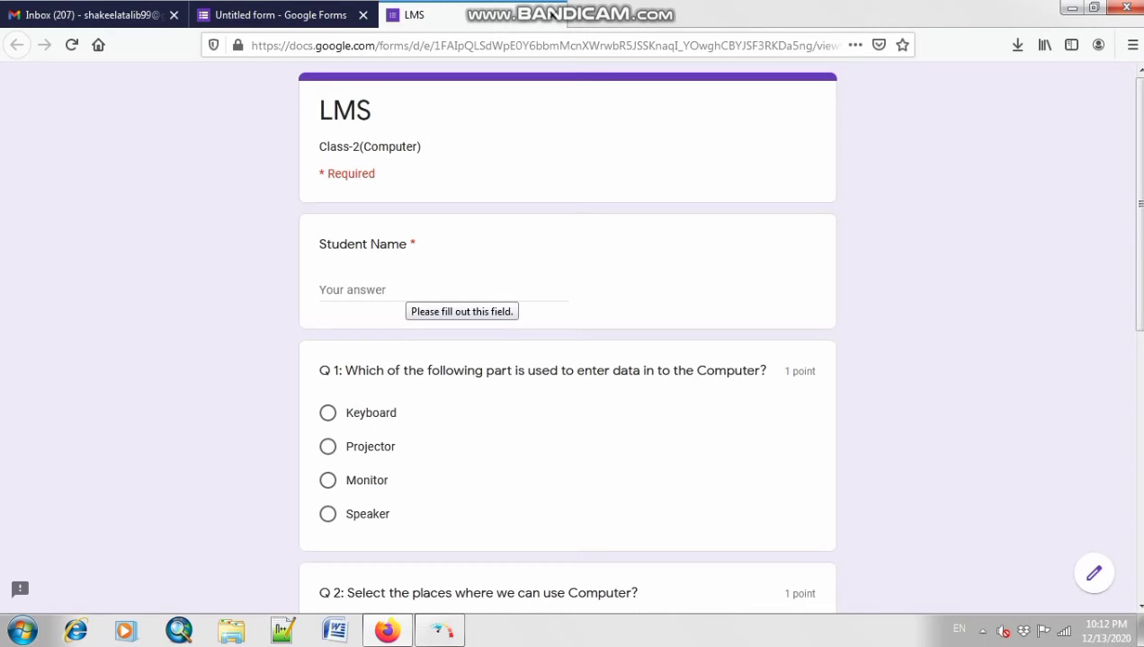
scroll(567, 332, down, 5)
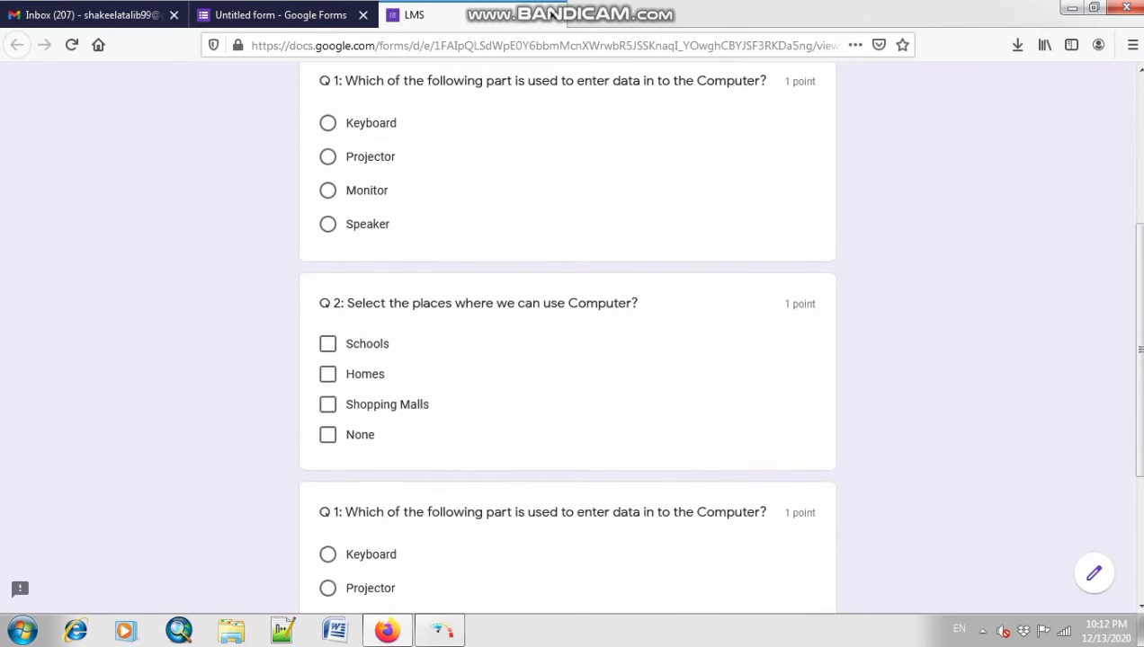
scroll(567, 332, down, 1)
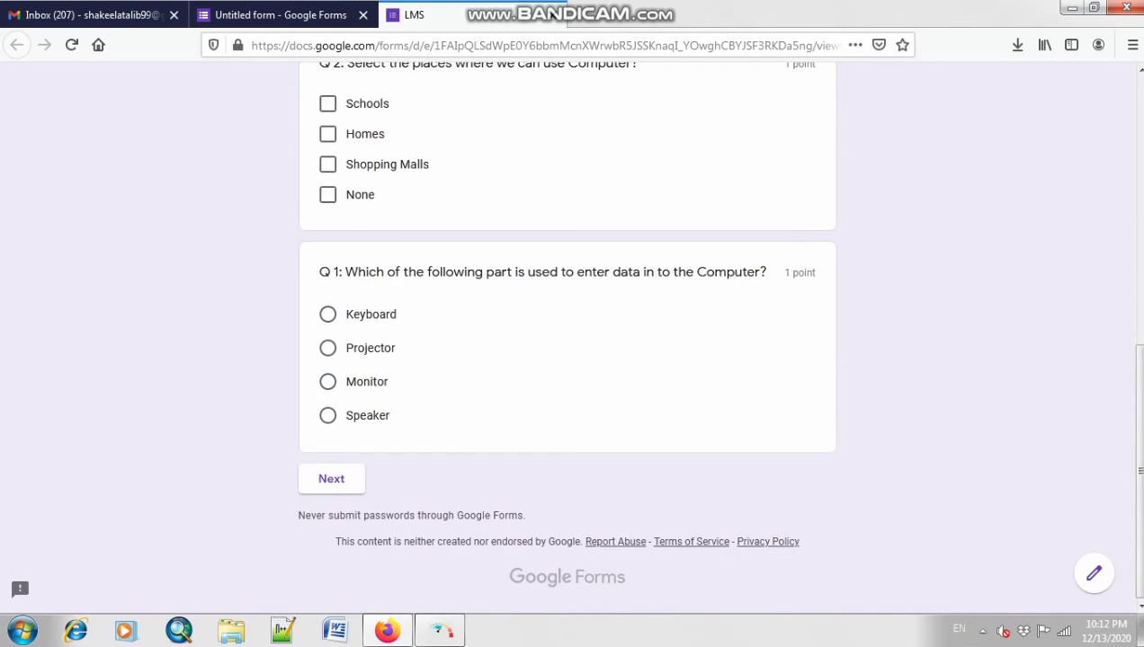
scroll(568, 332, up, 3)
scroll(567, 360, up, 1)
scroll(568, 360, down, 4)
scroll(568, 359, up, 6)
key(ctrl+w)
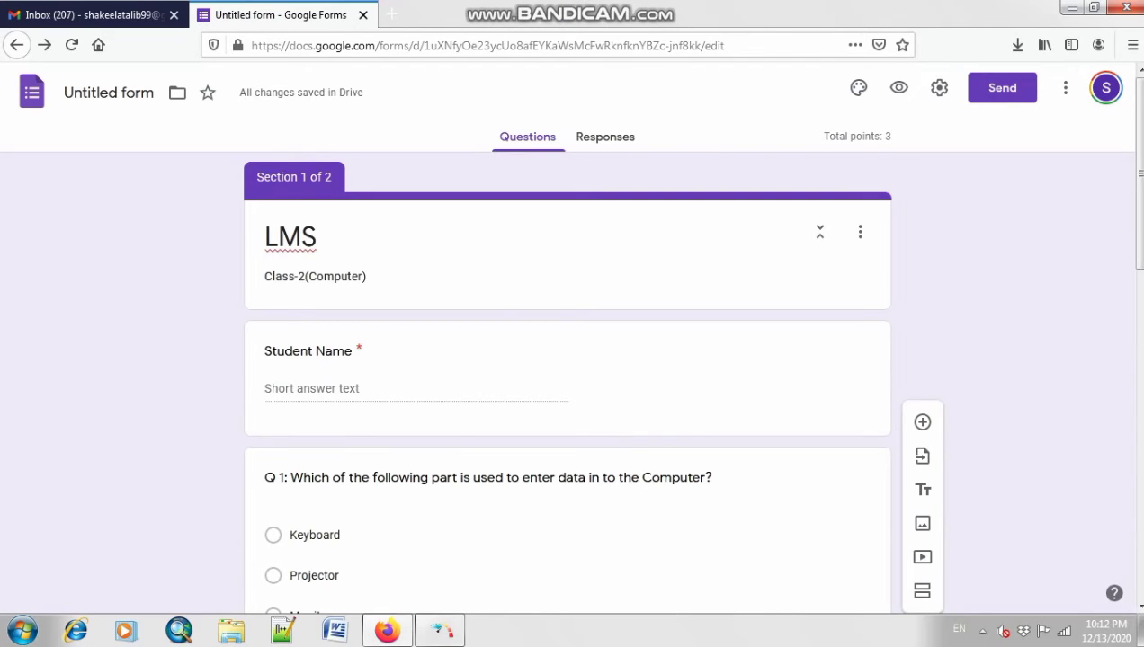
Step: Search the add-ons marketplace for 'form presenter' and pick the Form Presenter+Timer suggestion
click(1064, 87)
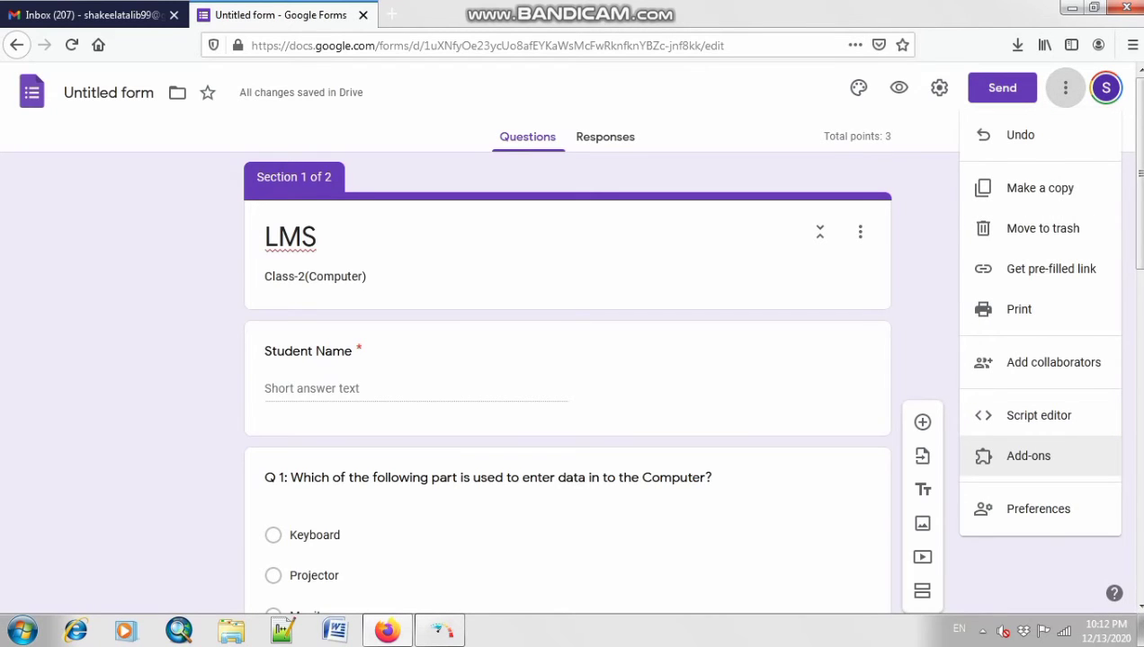
click(1028, 456)
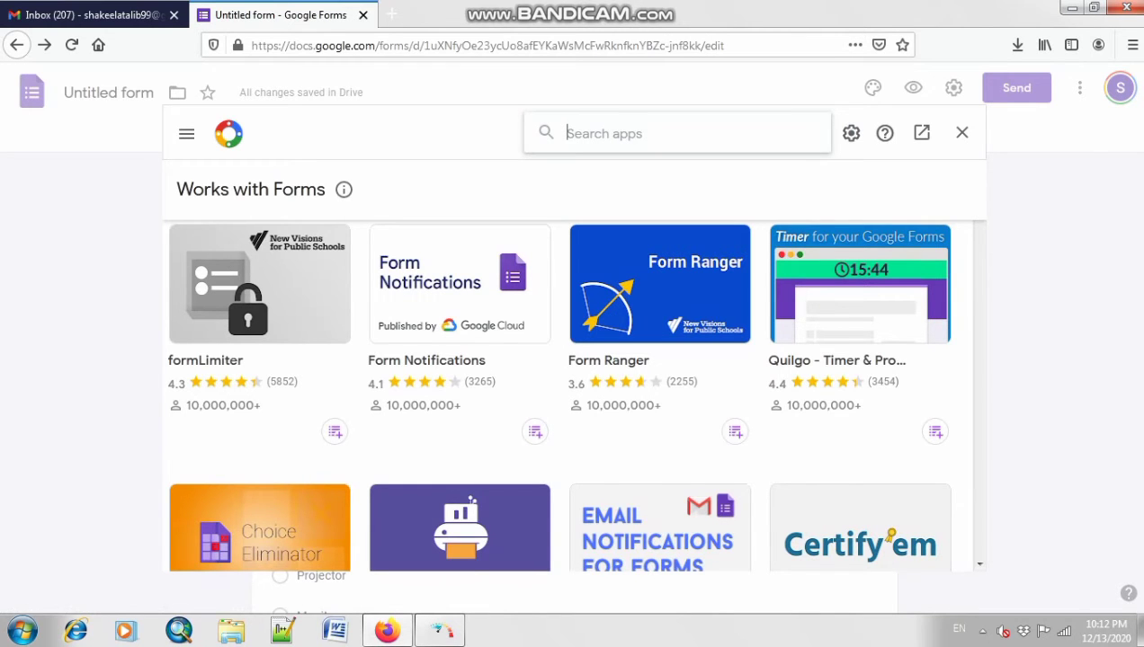
scroll(459, 404, down, 7)
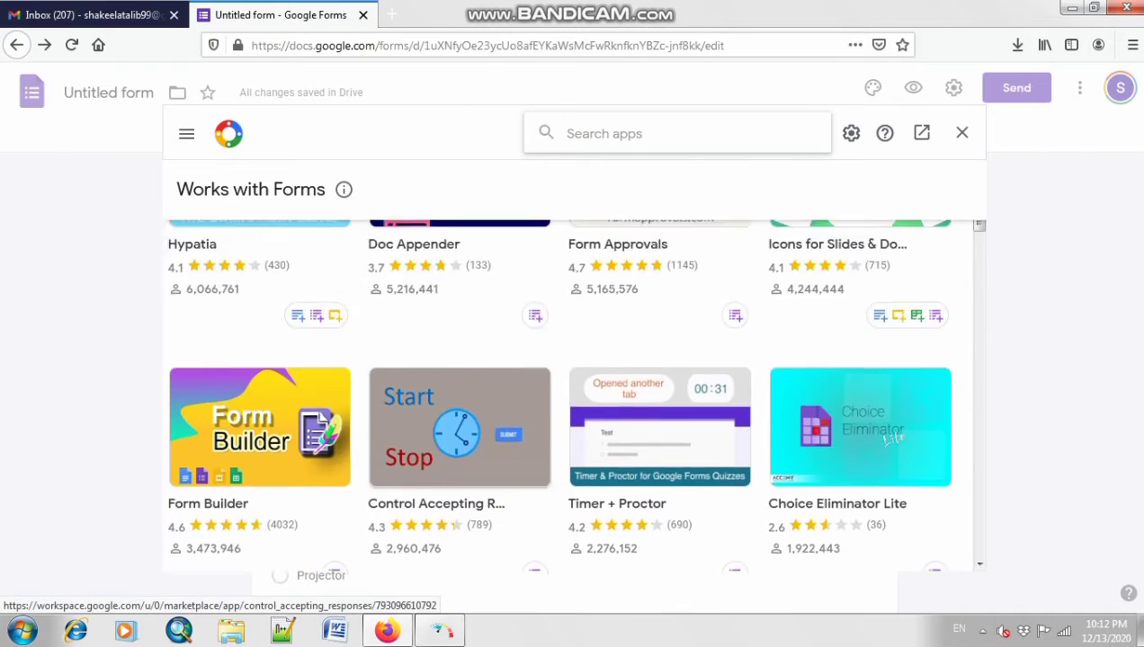
scroll(459, 427, up, 7)
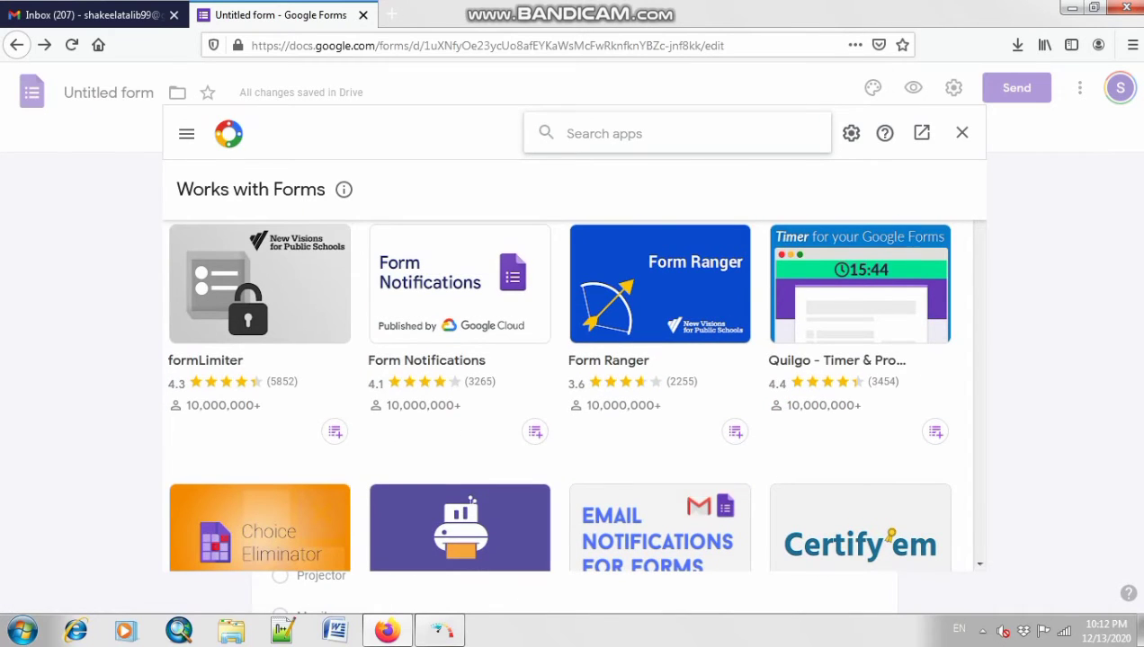
text(form)
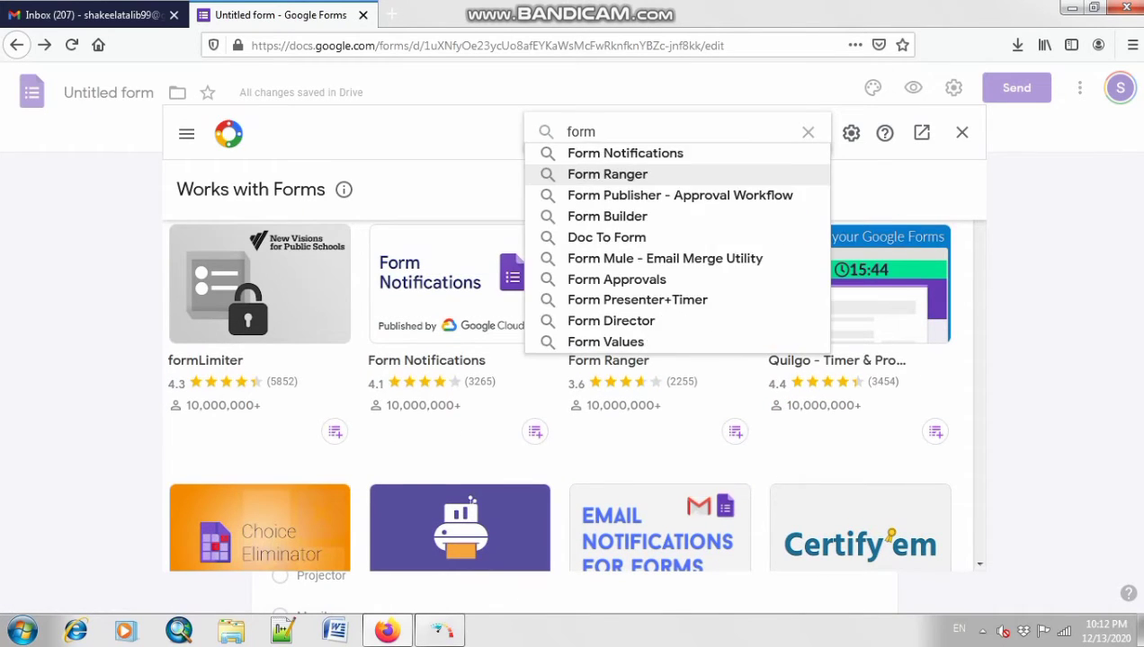
text( presenter)
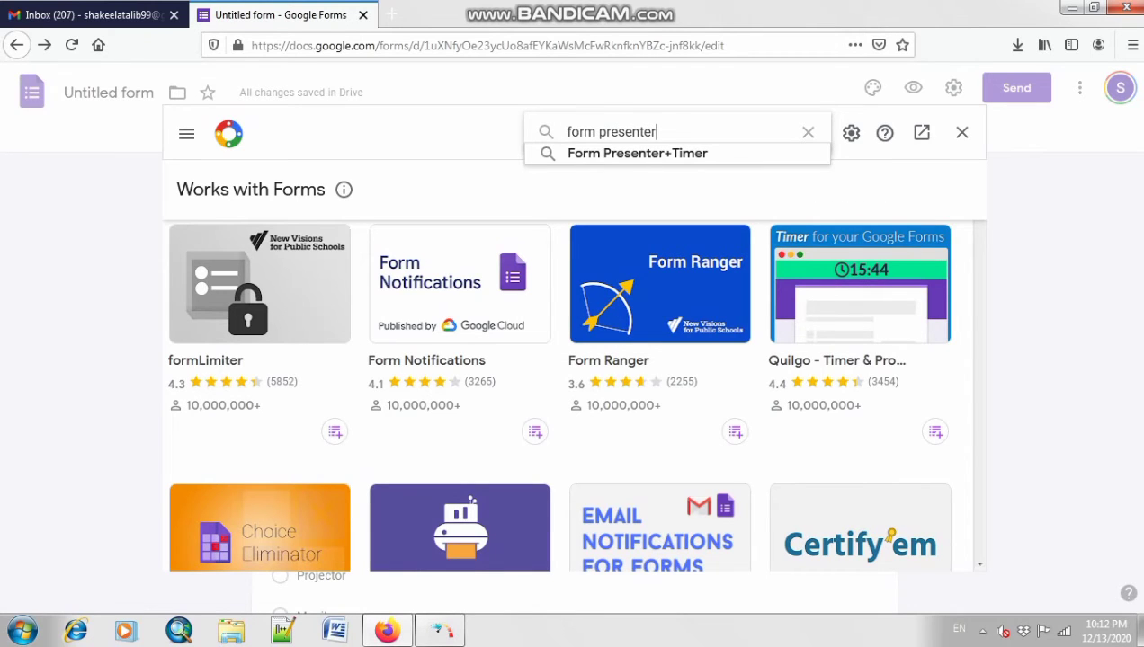
key(Down)
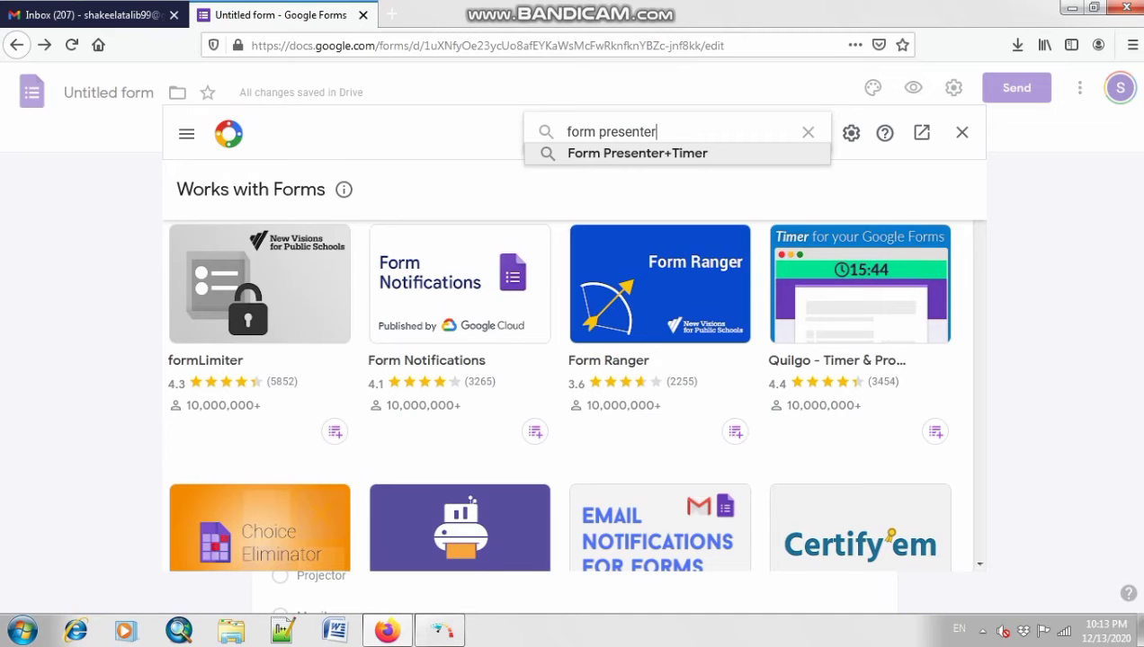
key(Return)
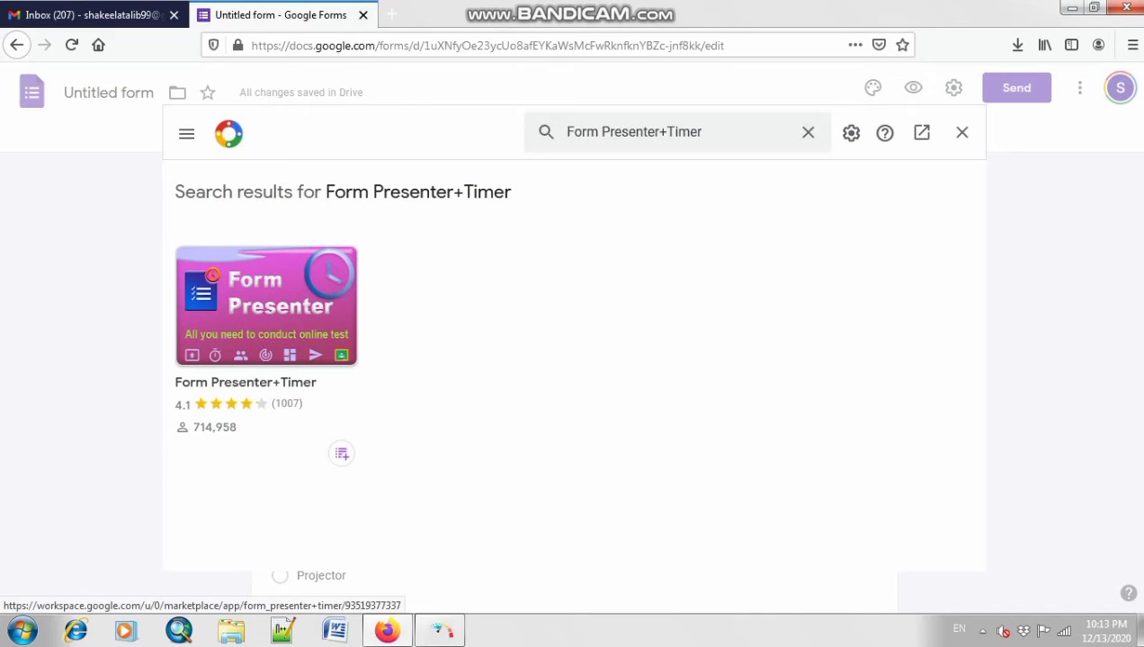
Step: Install Form Presenter+Timer, authorize it for the account, and close the Marketplace
click(265, 306)
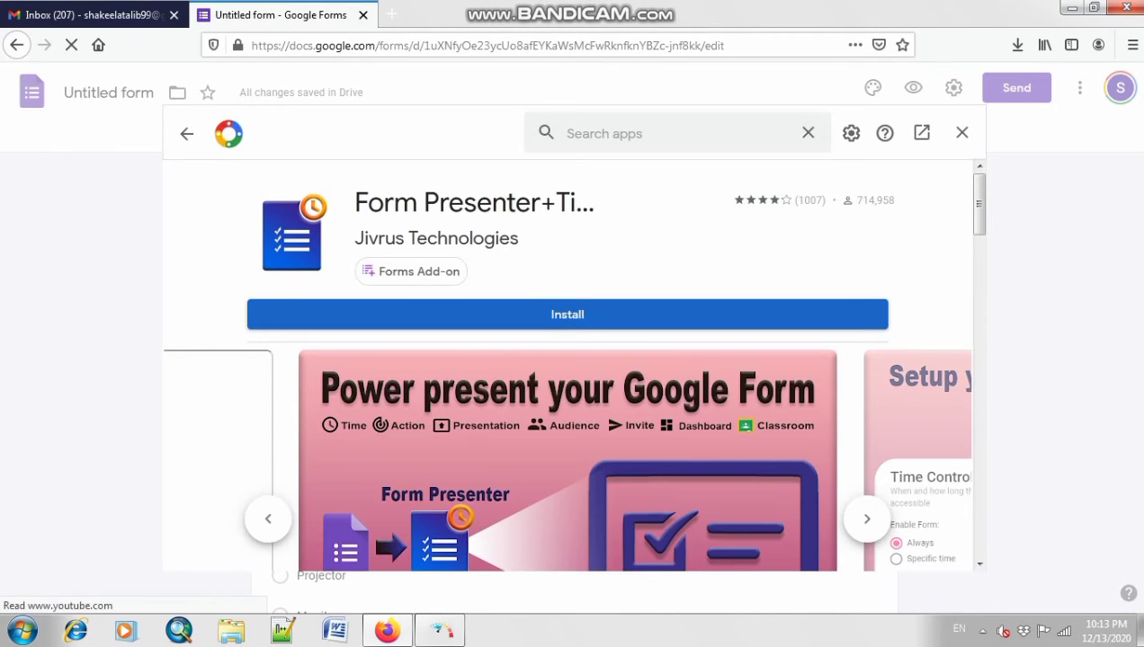
click(567, 315)
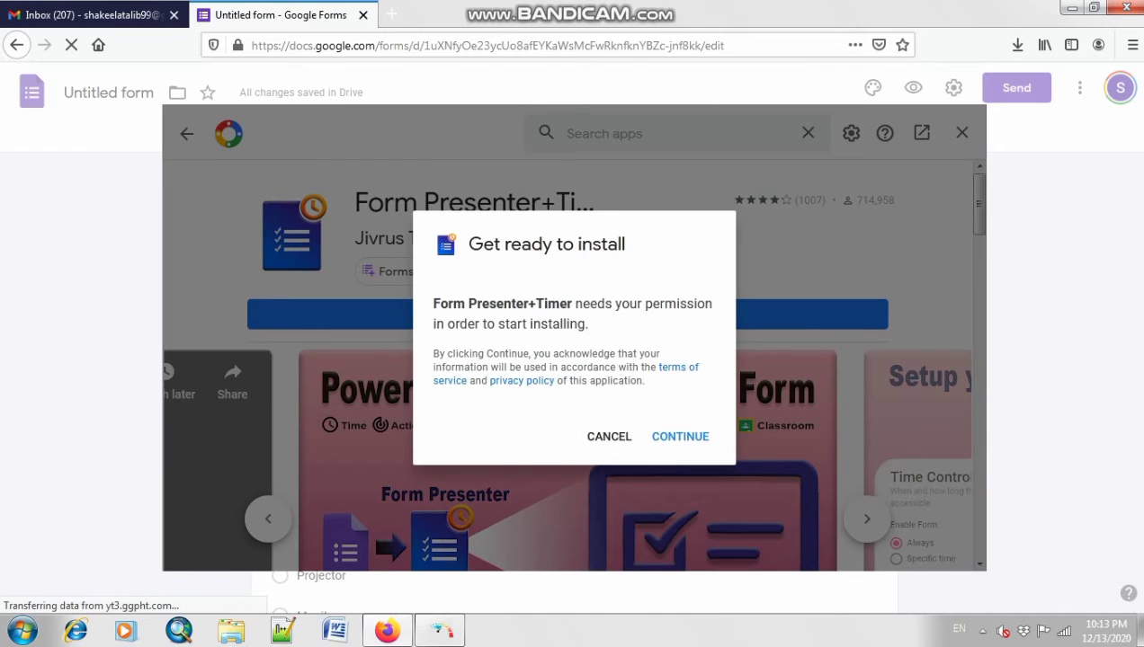
click(679, 436)
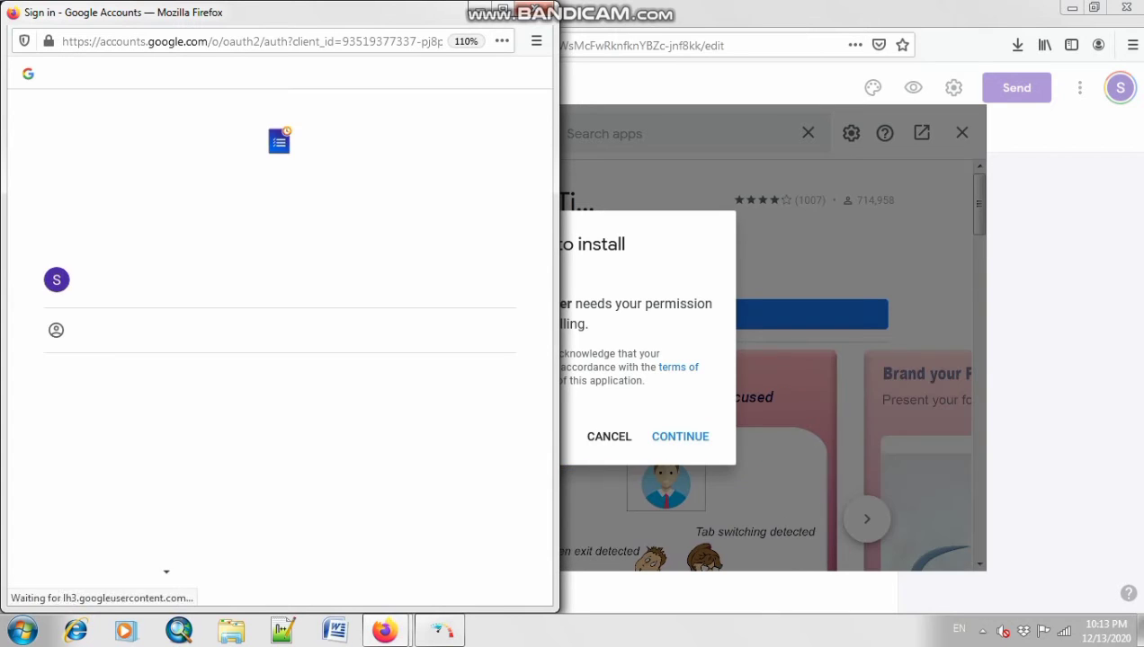
click(149, 281)
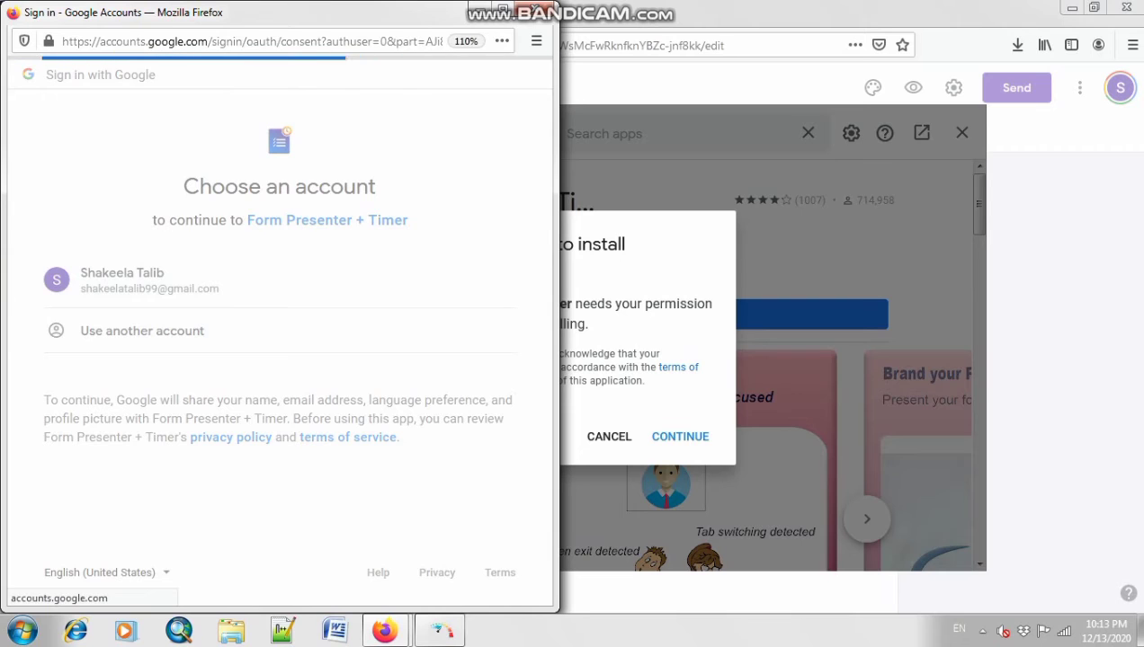
scroll(274, 333, down, 3)
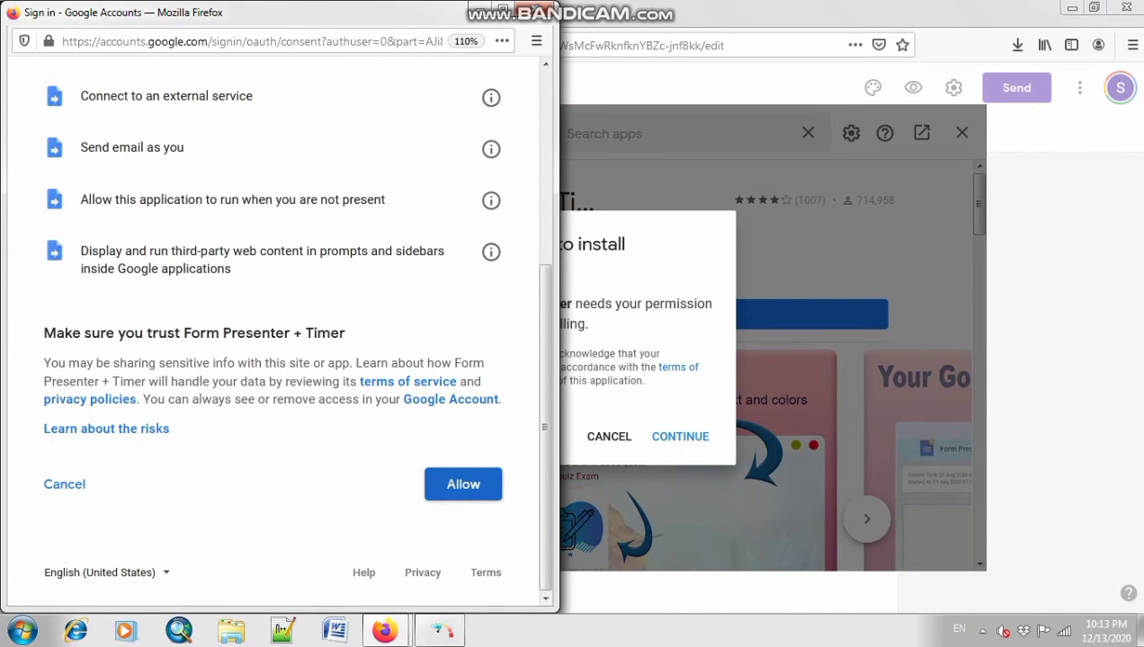
click(463, 484)
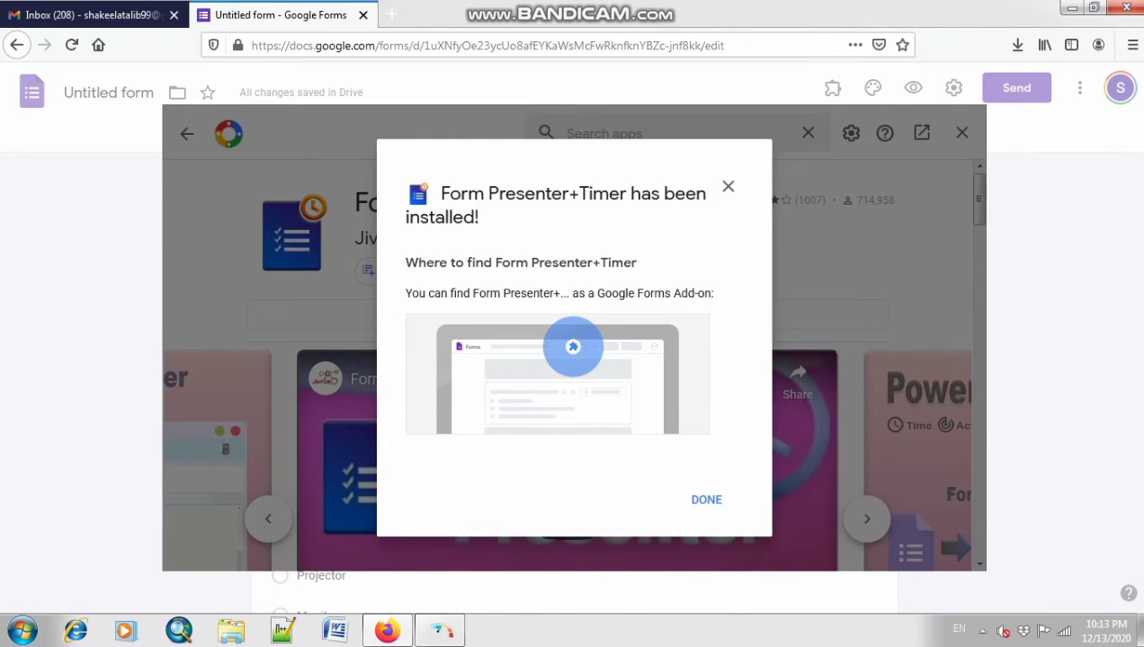
click(705, 500)
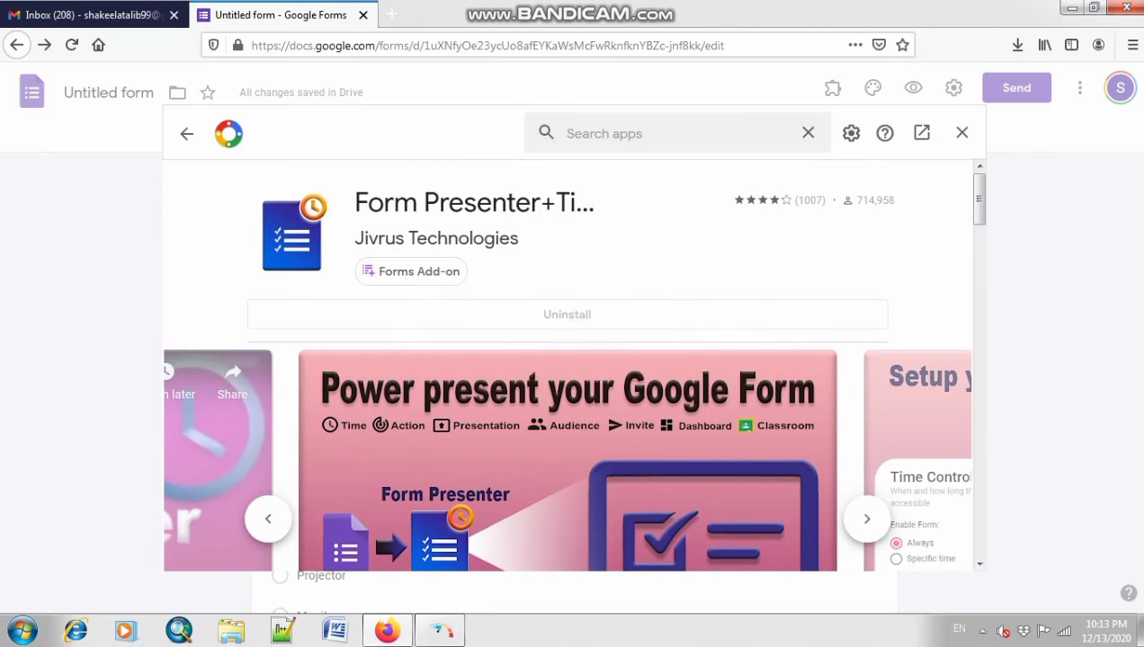
click(961, 132)
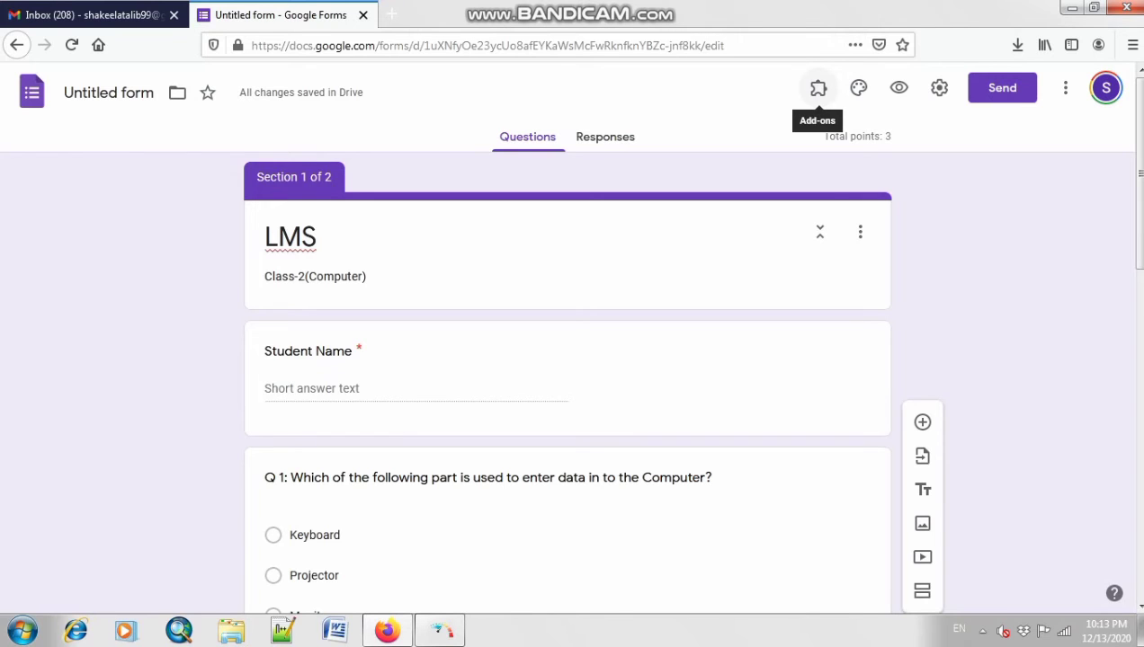
Step: Launch Form Presenter+Timer from the Add-ons menu and open its Setup sidebar
click(817, 88)
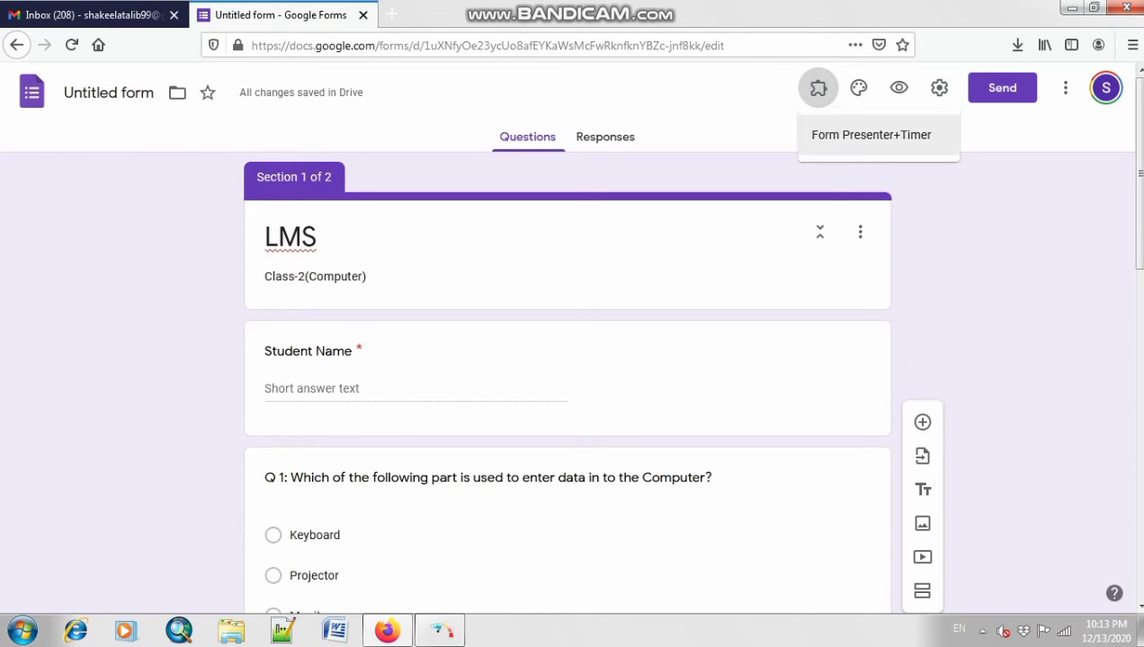
click(871, 134)
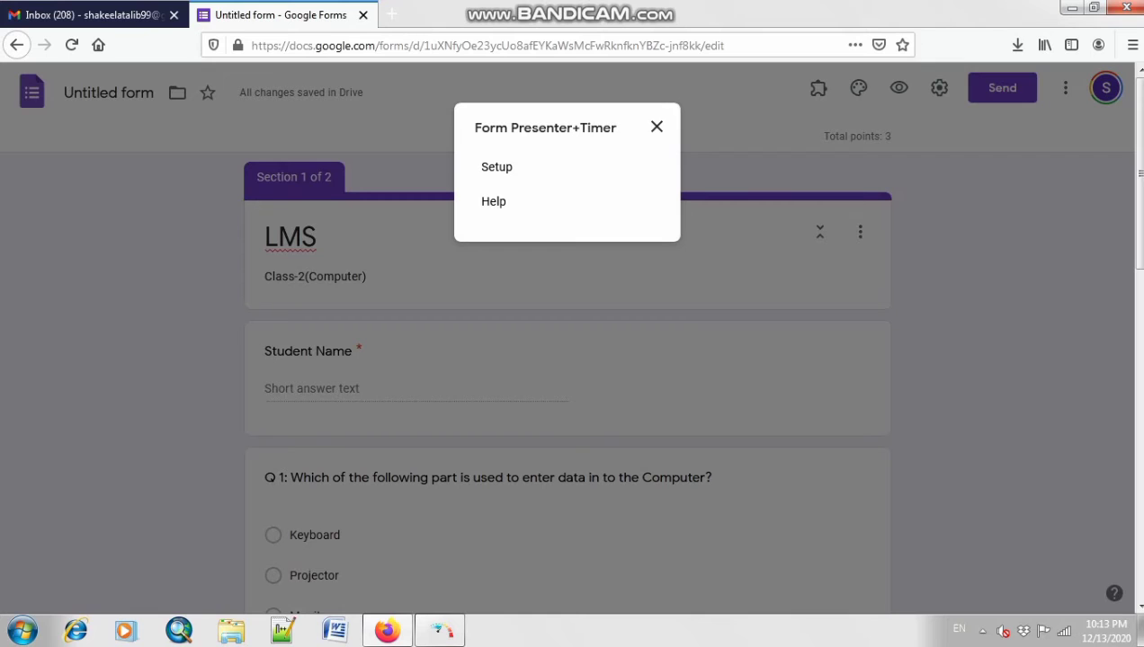
click(496, 167)
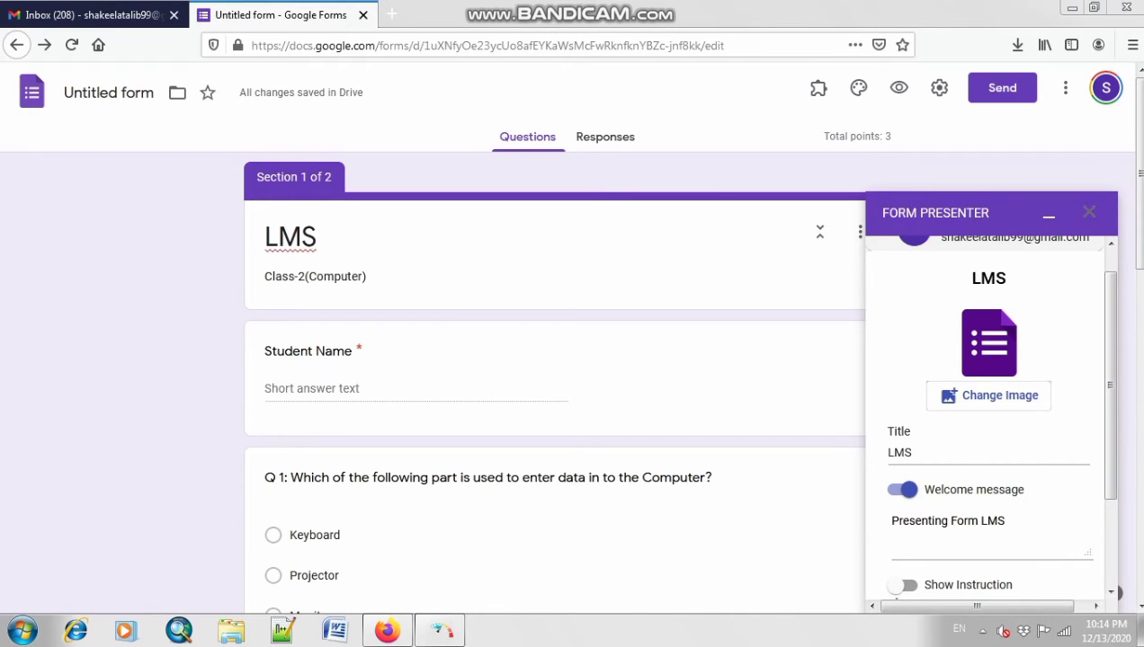
drag(1111, 385, 1111, 468)
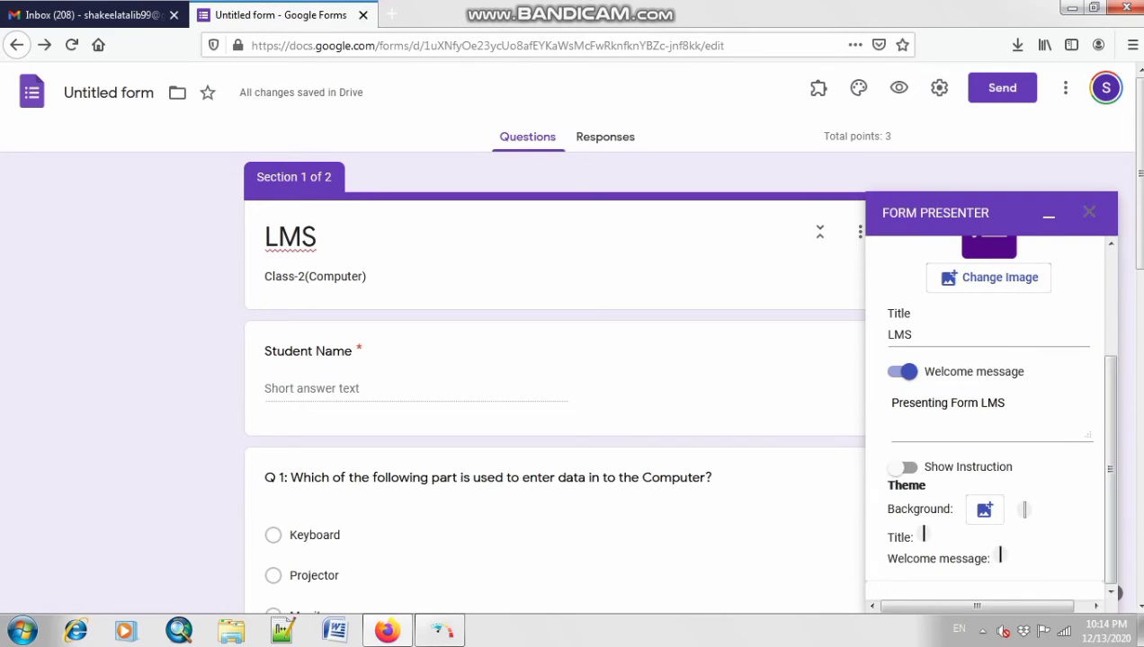
scroll(944, 503, down, 5)
scroll(944, 504, up, 3)
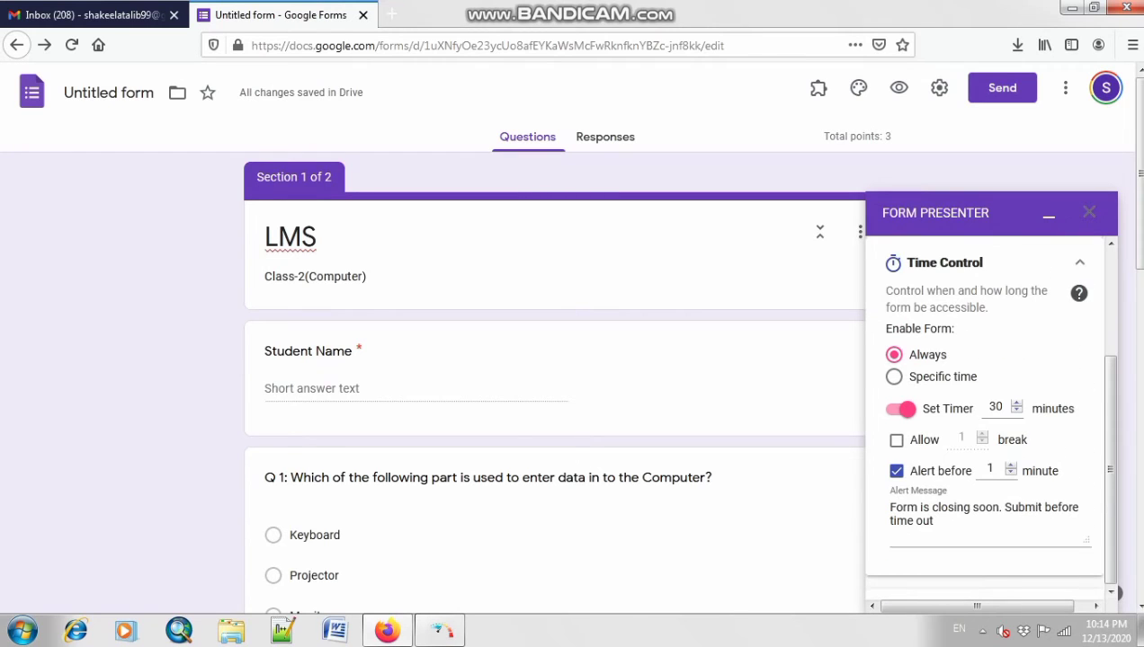
scroll(1000, 253, up, 1)
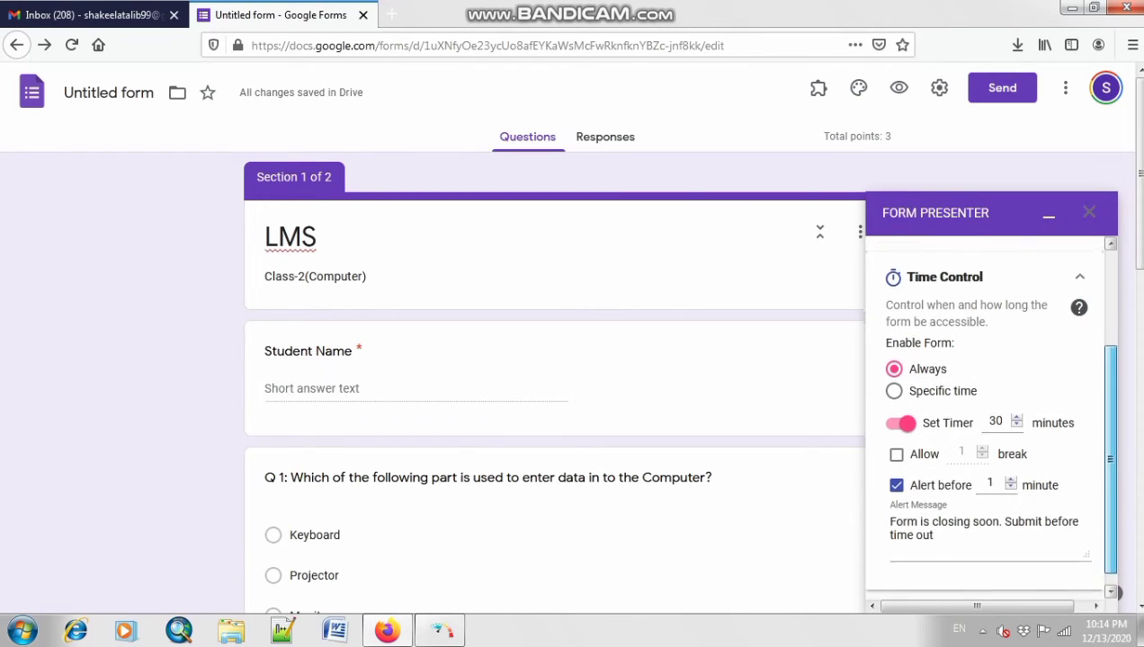
scroll(1023, 301, up, 3)
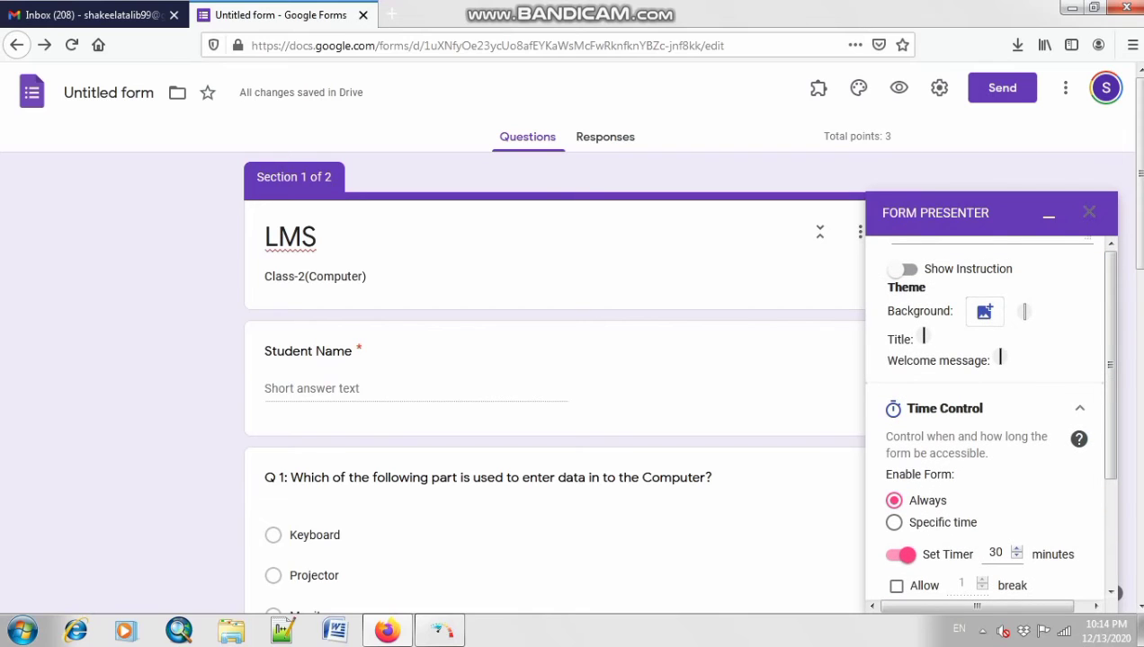
click(894, 501)
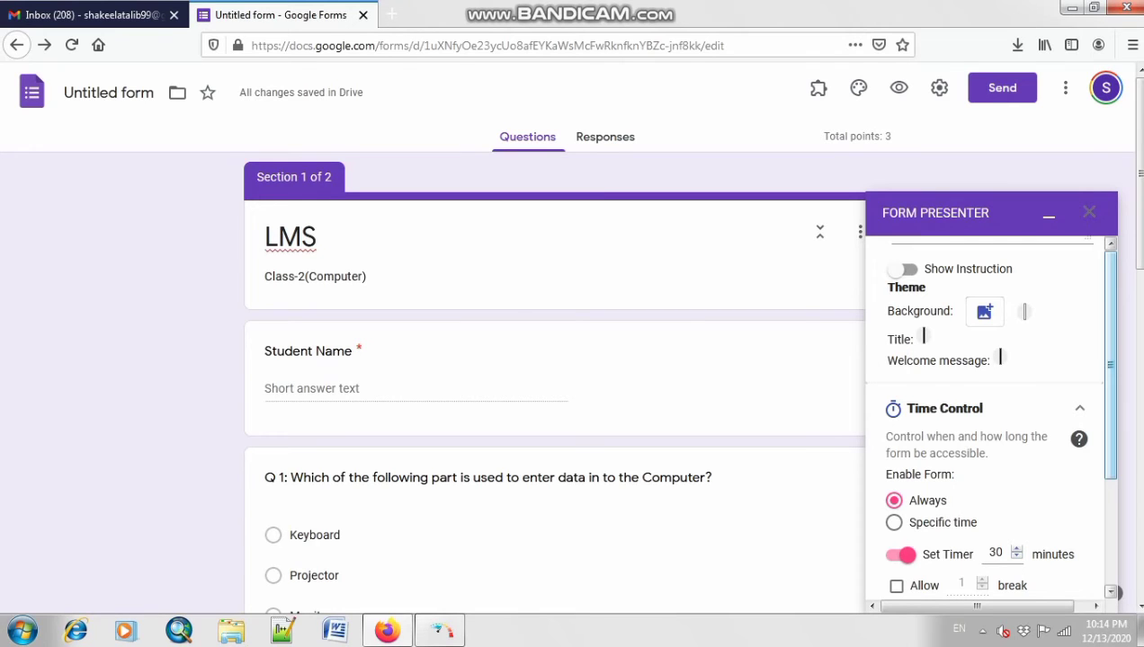
scroll(989, 414, down, 2)
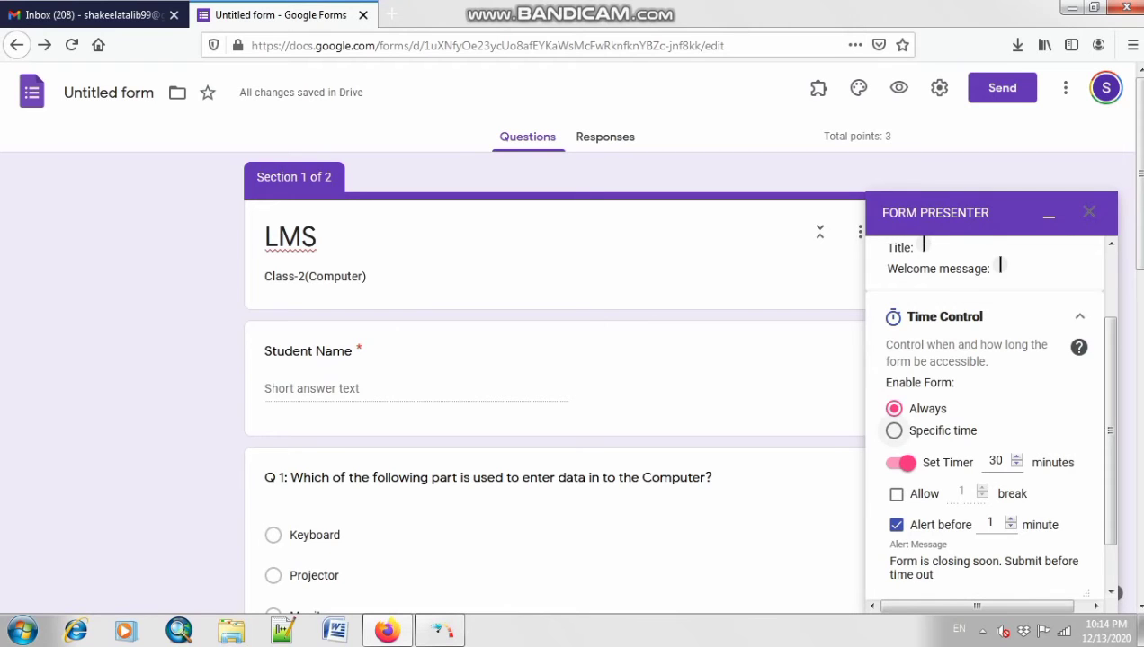
Step: Set Time Control to Specific time: 12/13/2020 10:00 AM to 12/28/2020 06:00 PM, Asia/Karachi
click(893, 430)
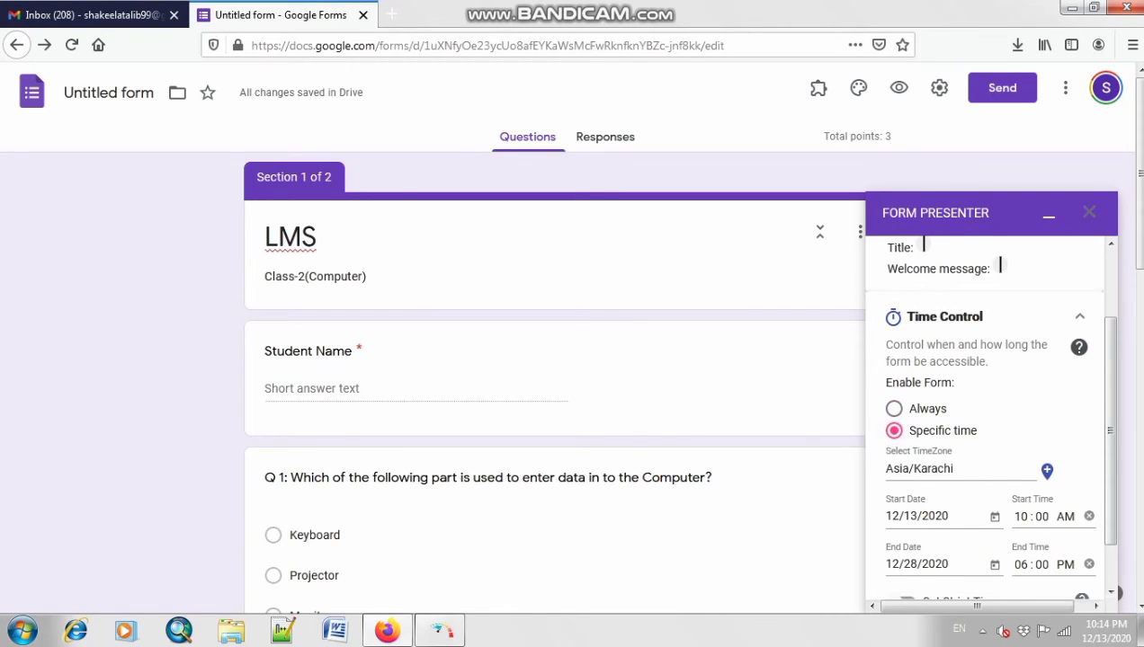
scroll(985, 413, down, 2)
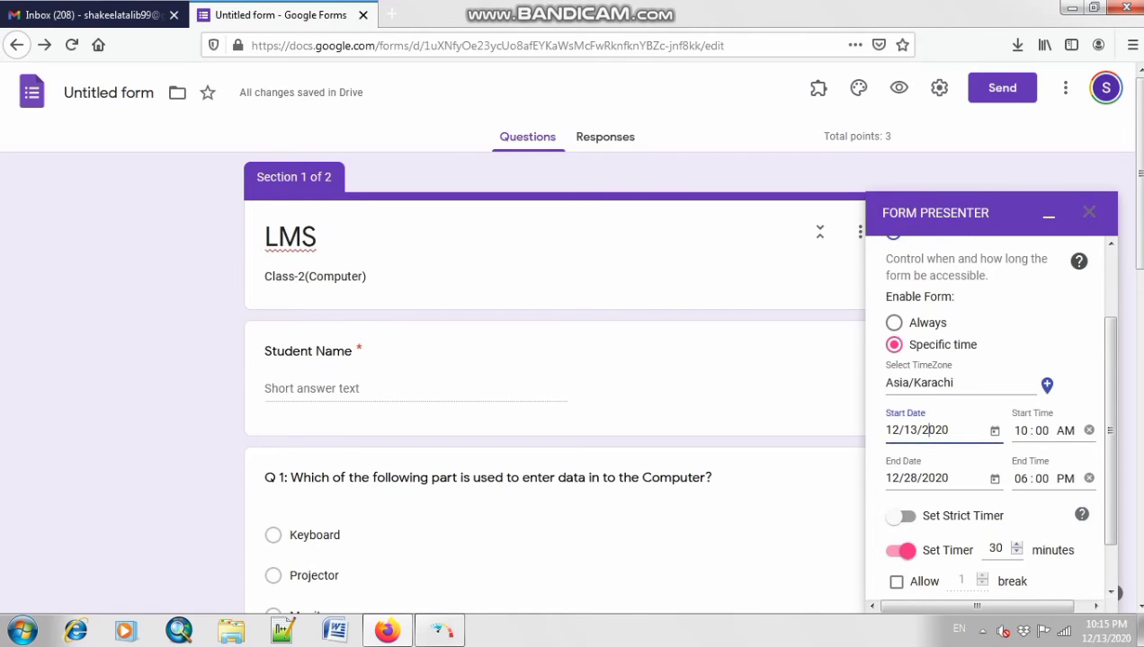
click(994, 431)
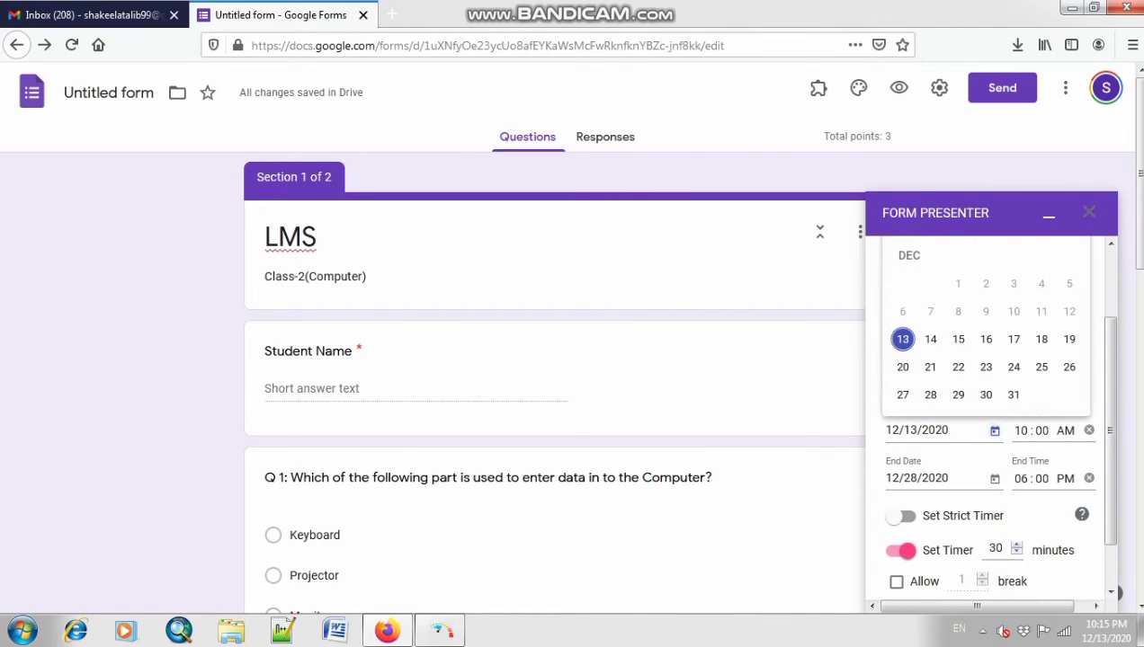
click(994, 431)
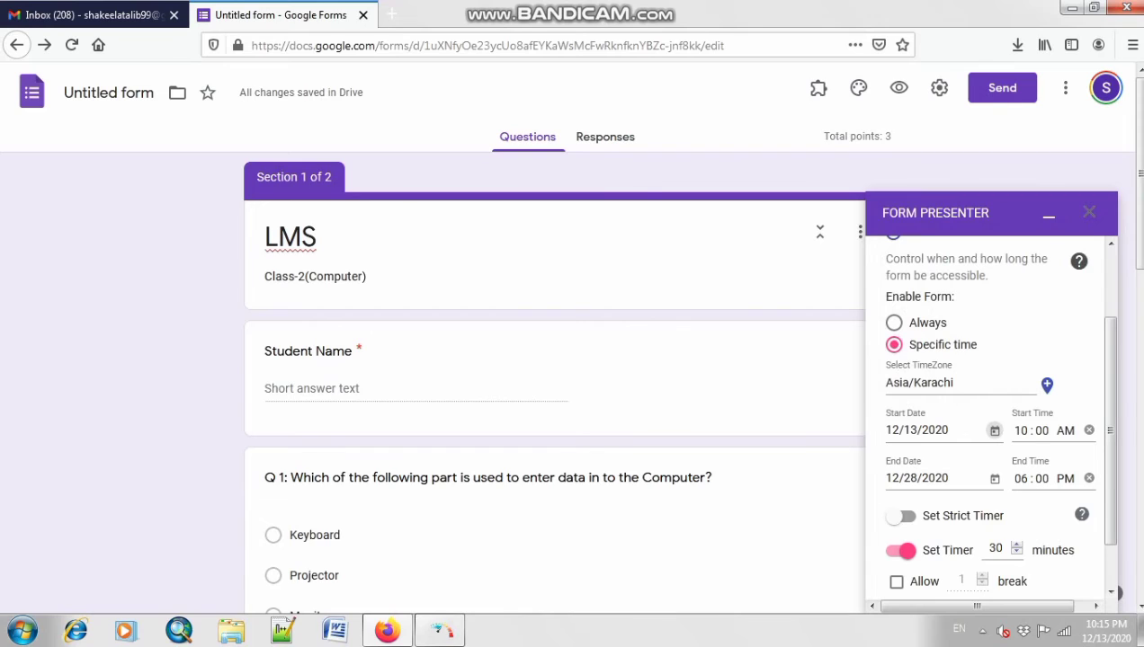
click(1022, 432)
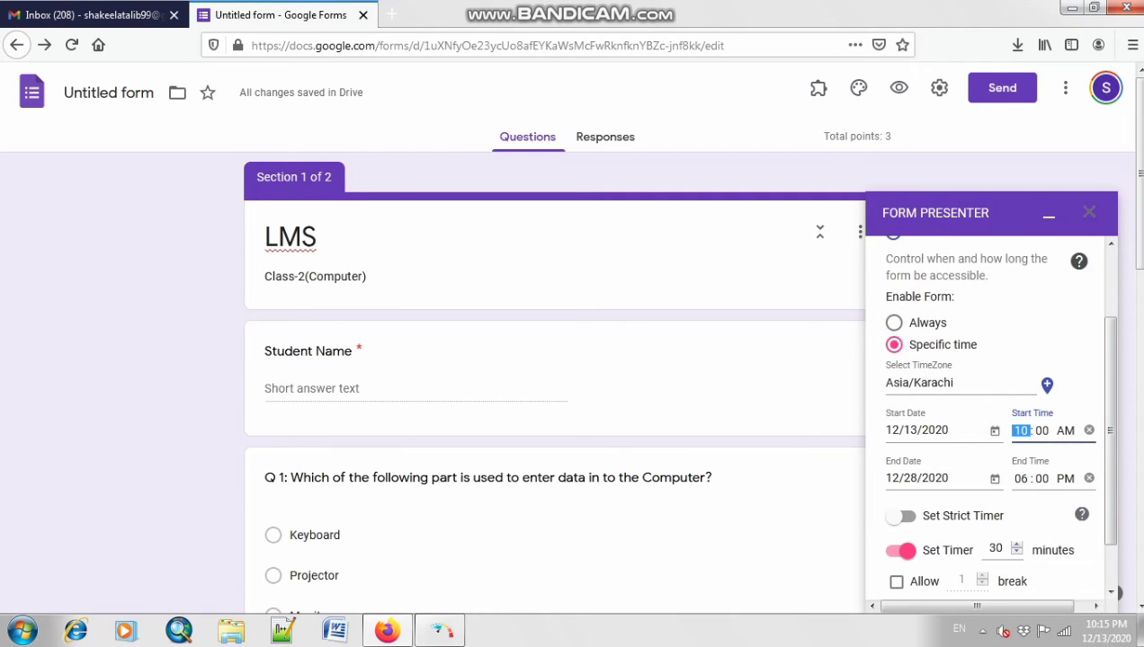
click(904, 478)
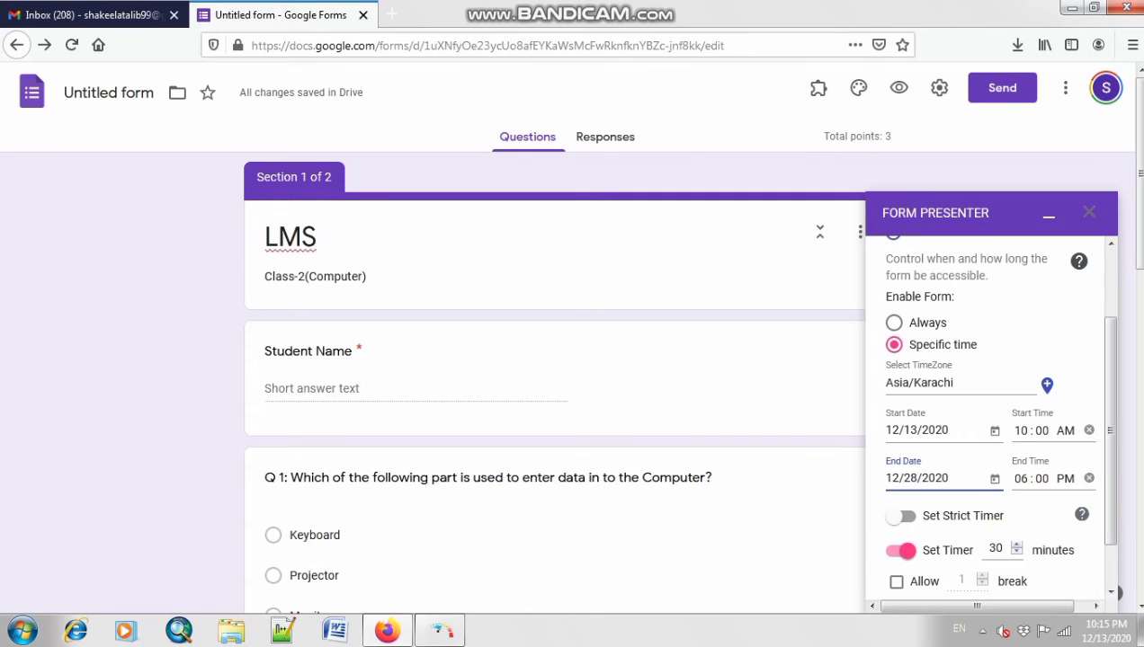
scroll(984, 413, down, 1)
scroll(984, 414, down, 3)
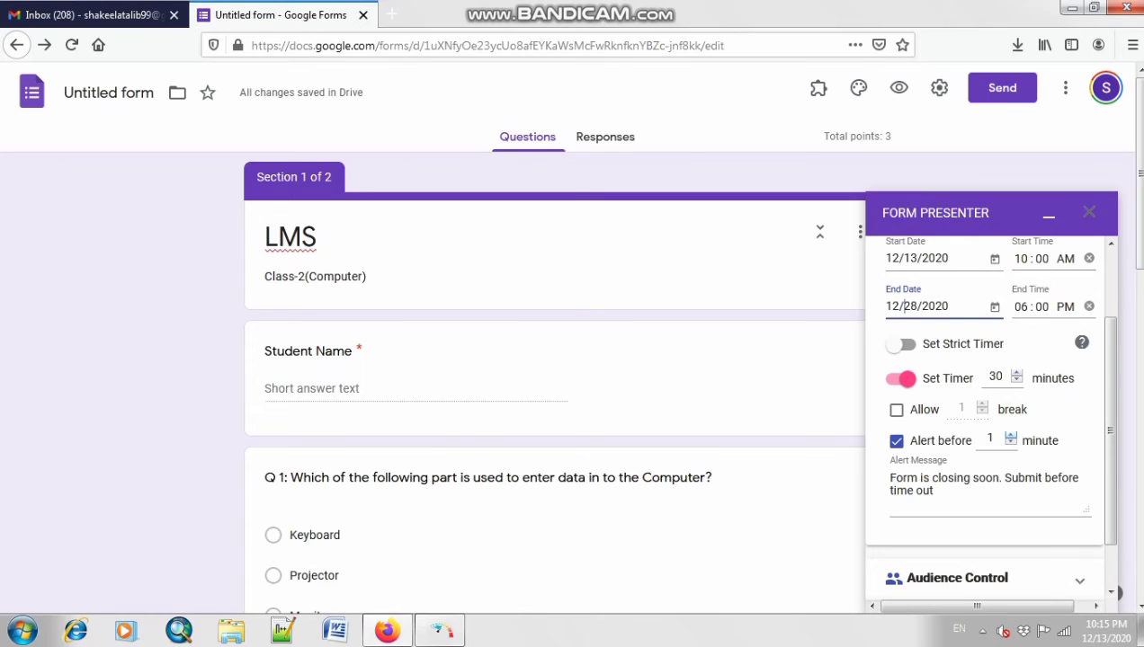
scroll(989, 414, up, 3)
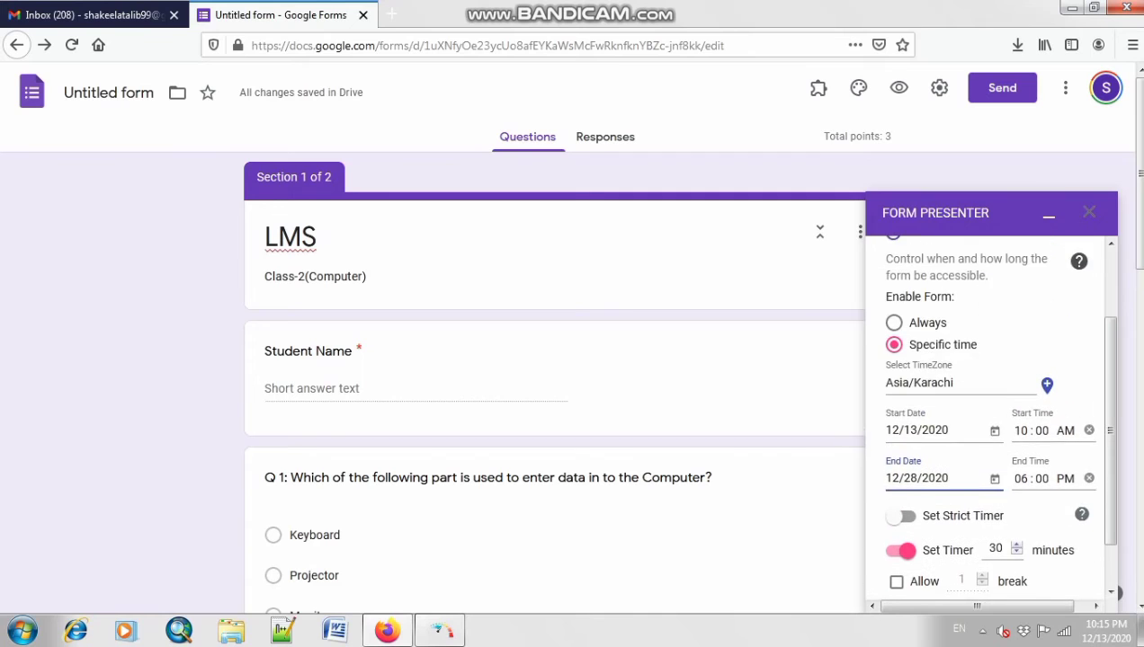
scroll(989, 449, down, 3)
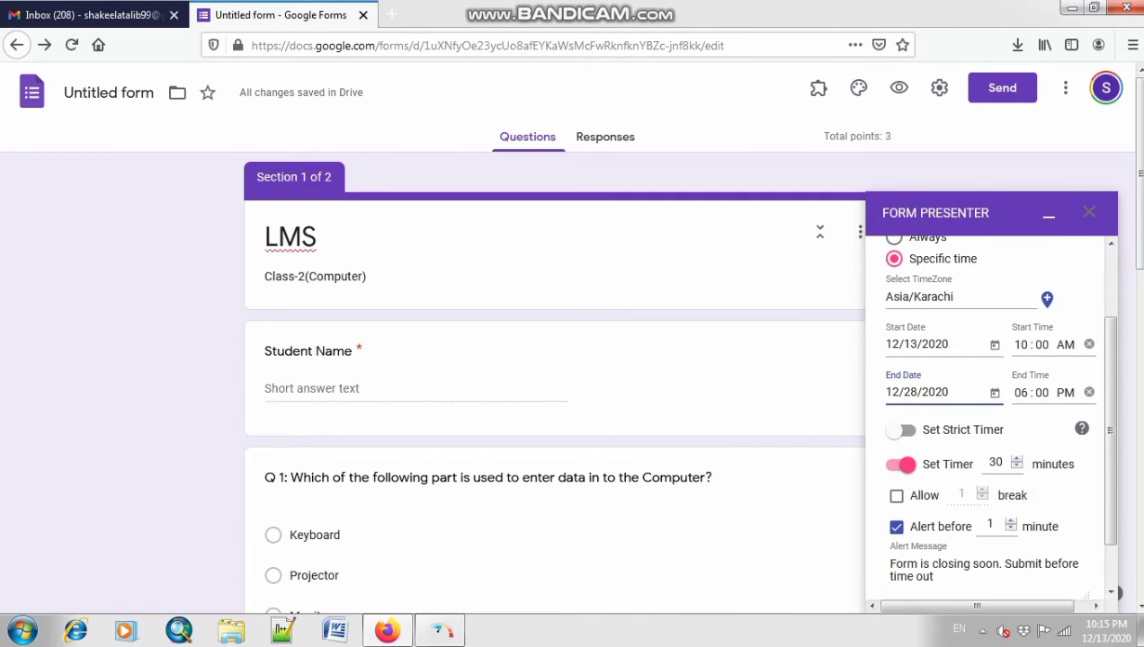
scroll(989, 432, down, 1)
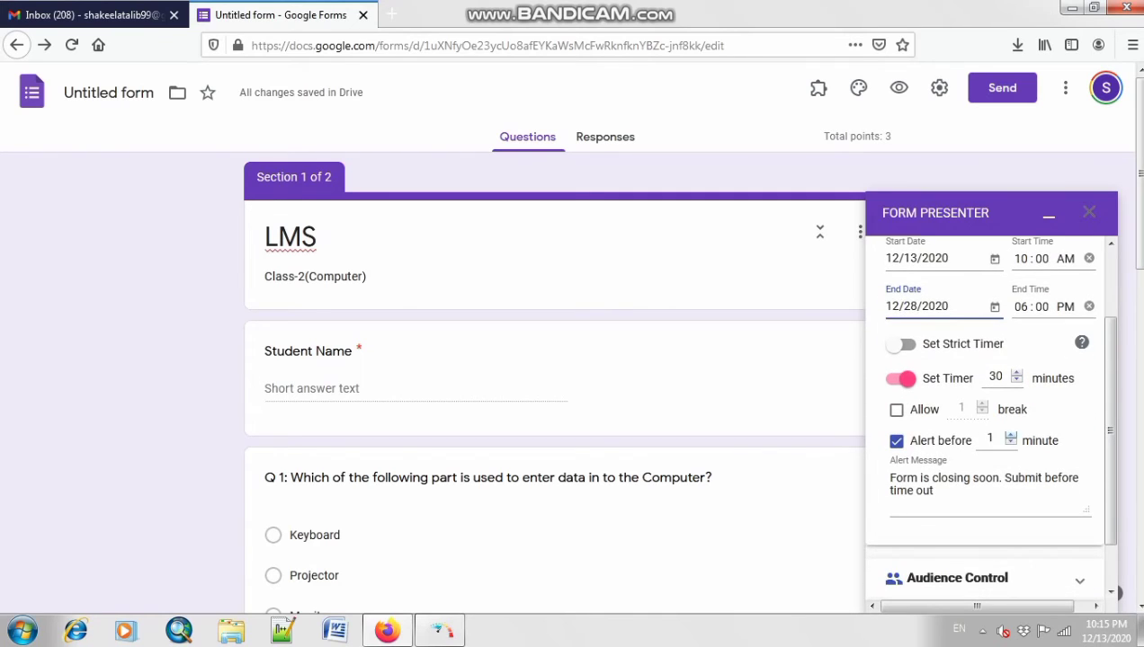
Step: Adjust the closing-alert spinner and leave Allow break unchecked
click(1010, 434)
click(1011, 434)
click(1010, 434)
click(1010, 434)
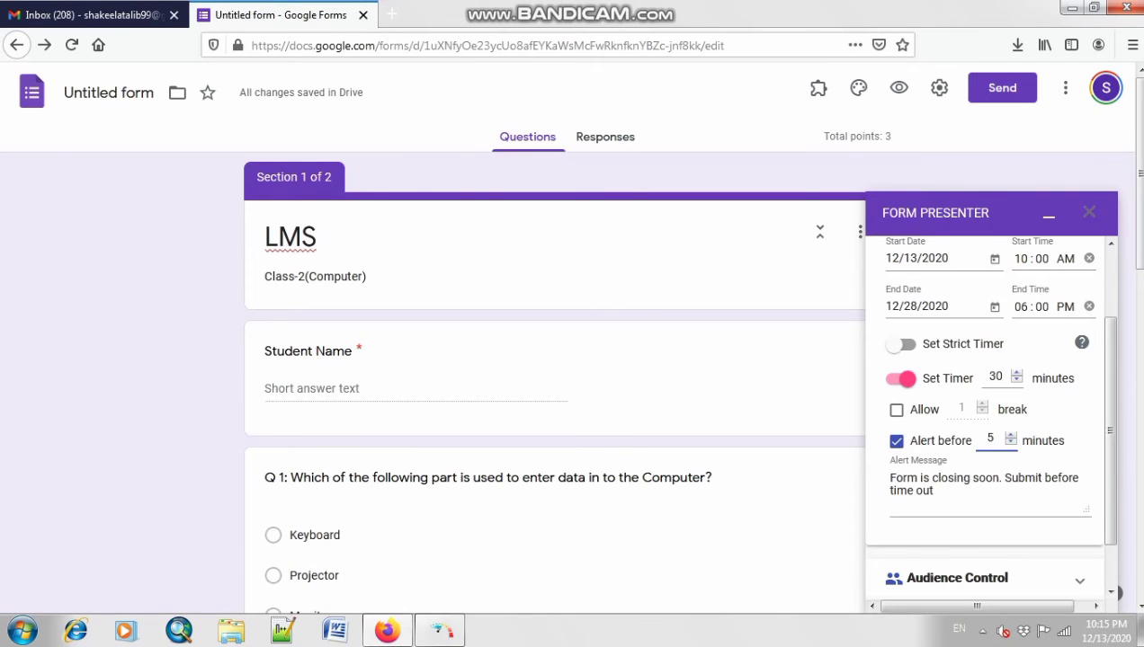
double_click(1012, 410)
click(1013, 410)
click(897, 410)
scroll(984, 414, down, 2)
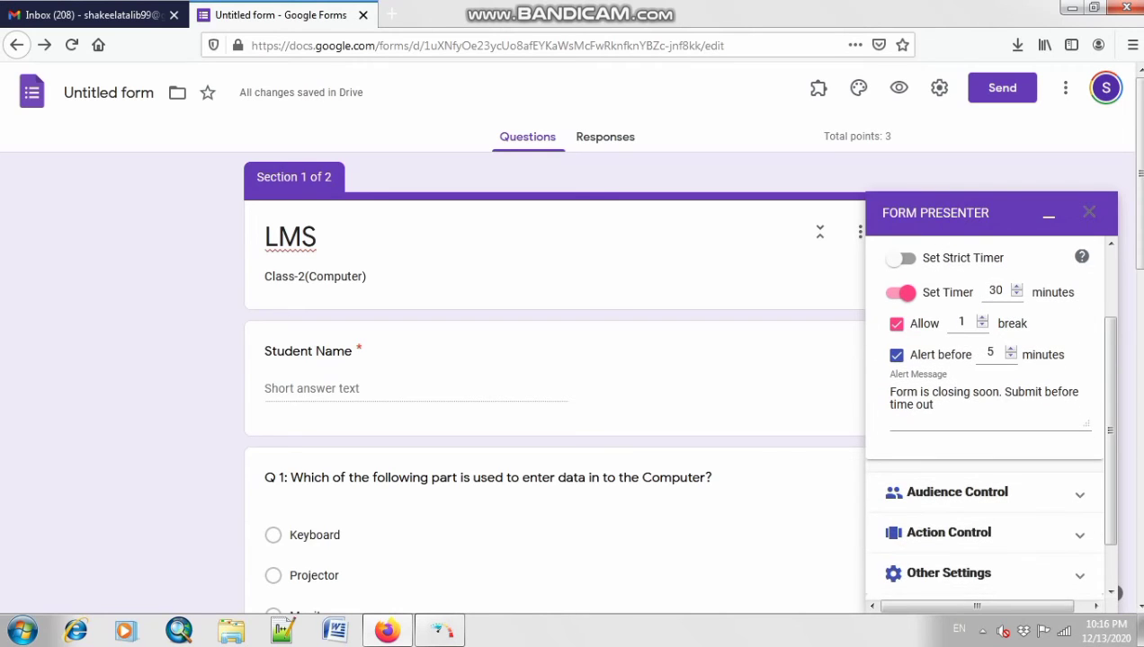
scroll(985, 414, up, 2)
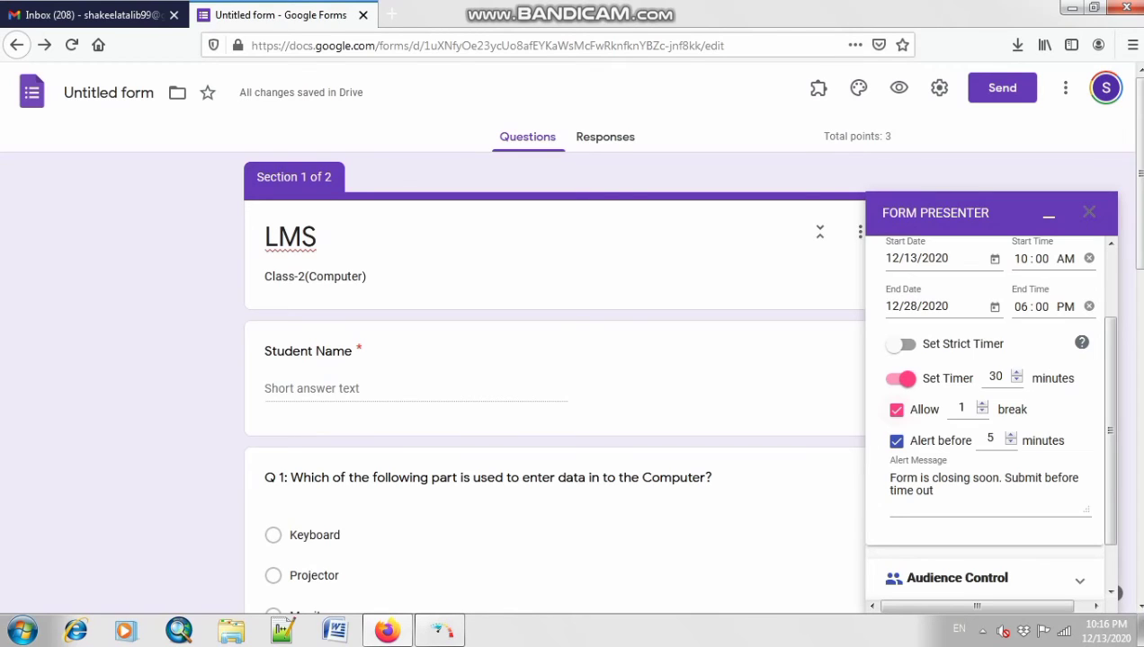
click(897, 410)
Step: Set the timer to 10 minutes and the closing alert to 2 minutes
click(1015, 381)
click(1016, 372)
click(1060, 402)
click(1016, 372)
click(1016, 381)
click(1010, 442)
click(1010, 442)
key(Down)
key(Down)
key(Up)
scroll(985, 405, down, 3)
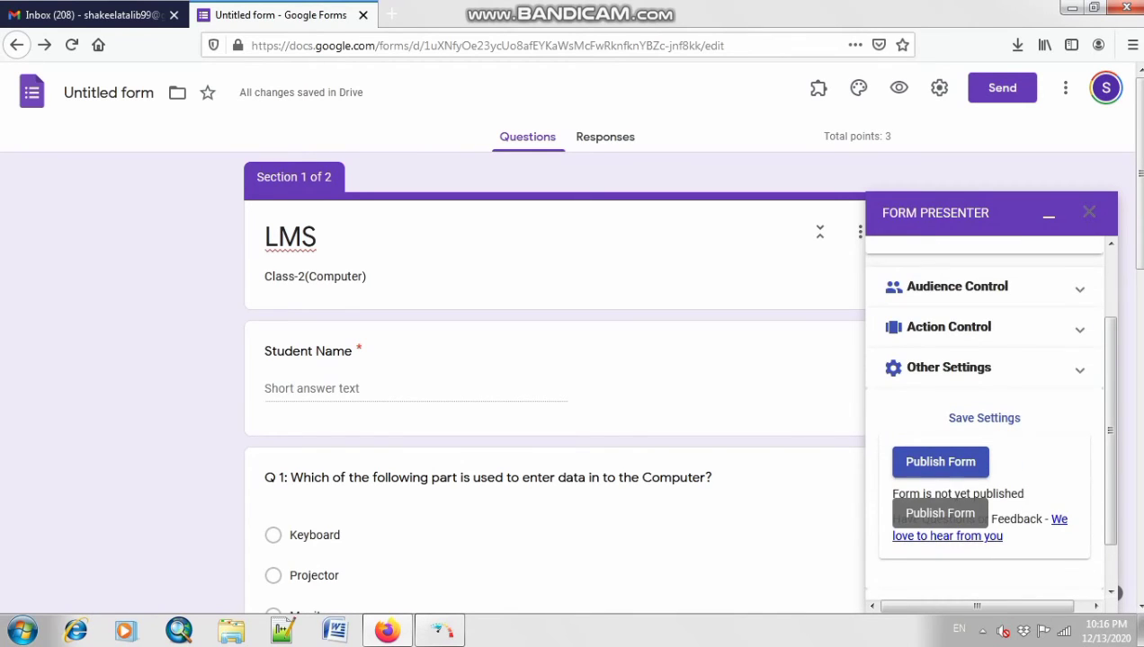
Step: Publish the LMS form with its saved timer settings and copy its share link
click(960, 461)
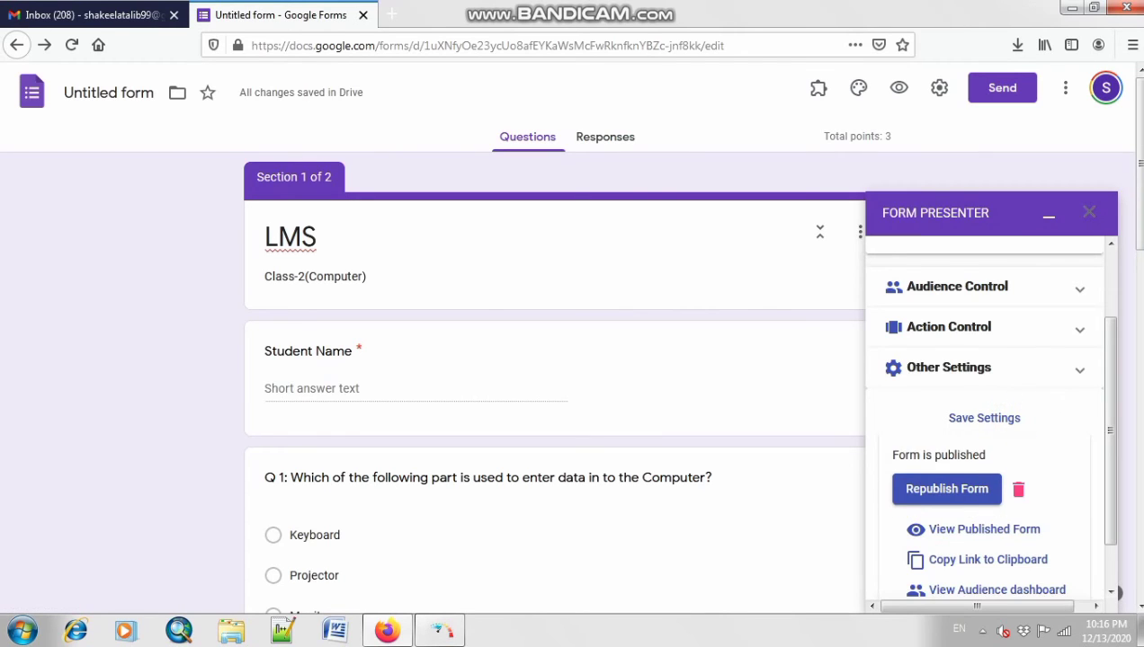
scroll(944, 513, down, 3)
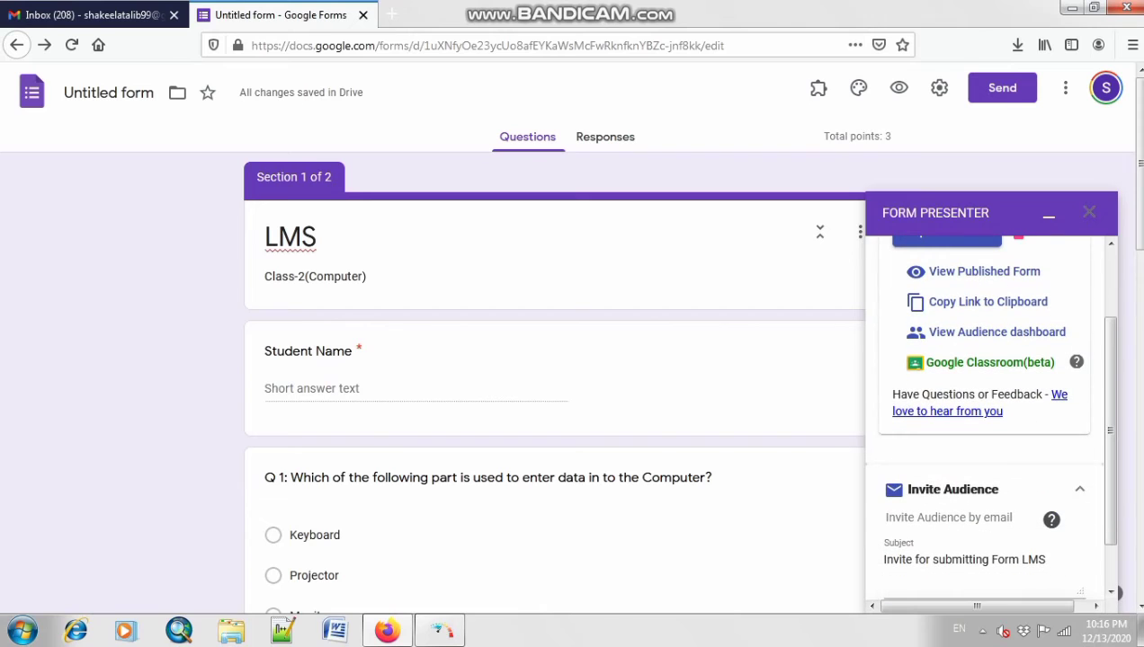
scroll(980, 395, up, 2)
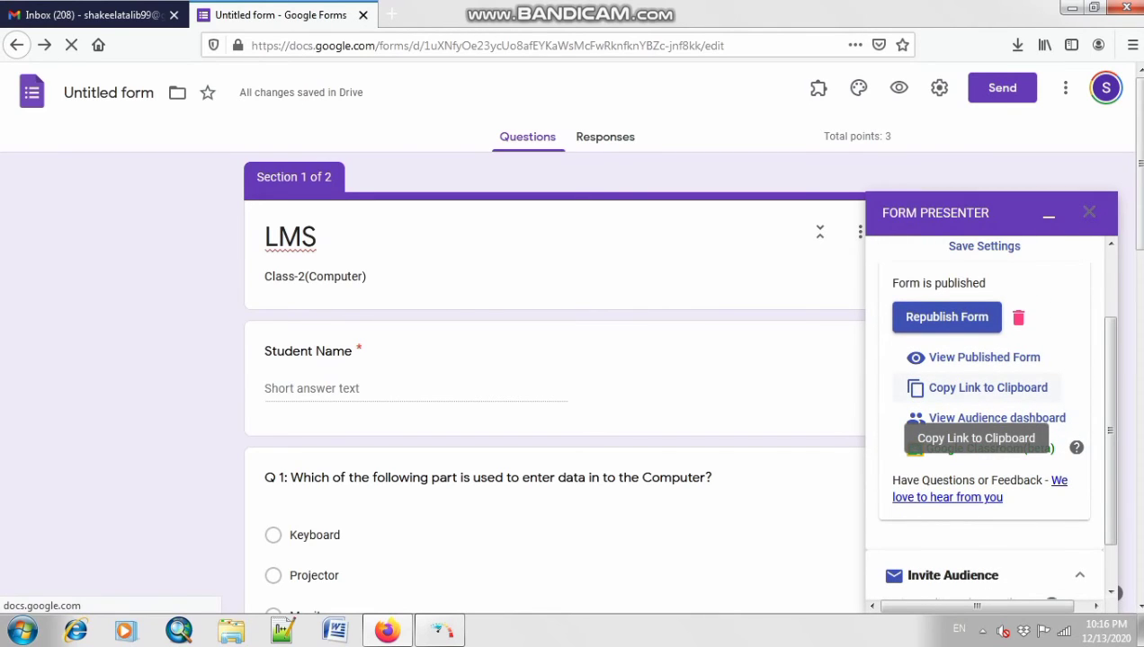
click(953, 389)
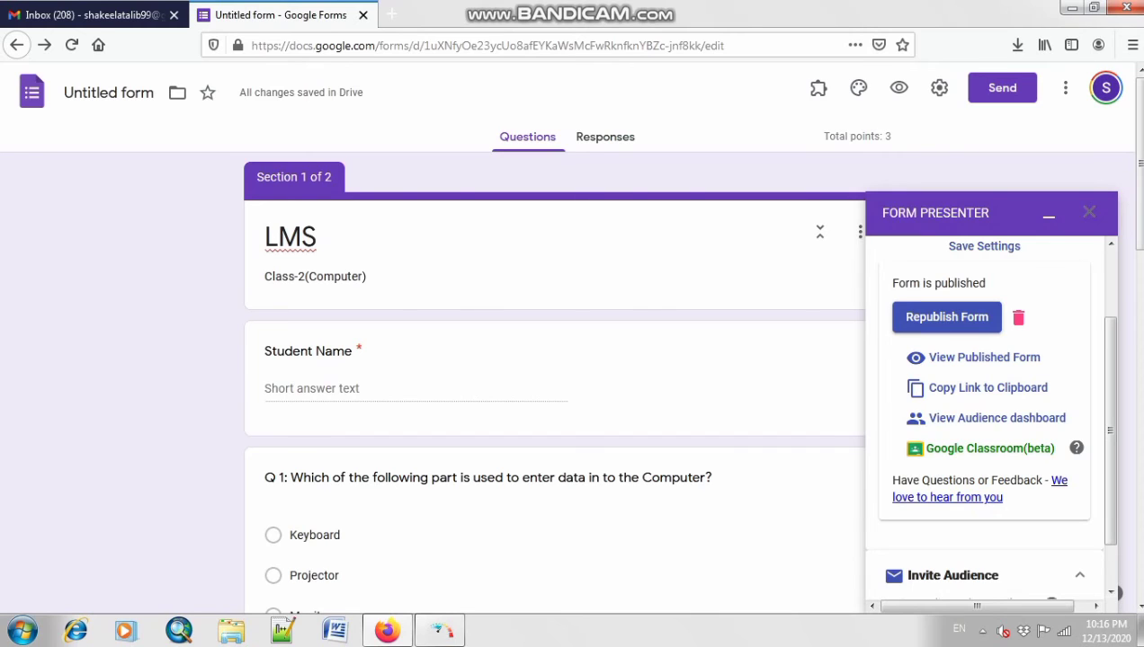
Step: Load the copied presenter link in a new tab and start the 10-minute timed quiz
click(391, 14)
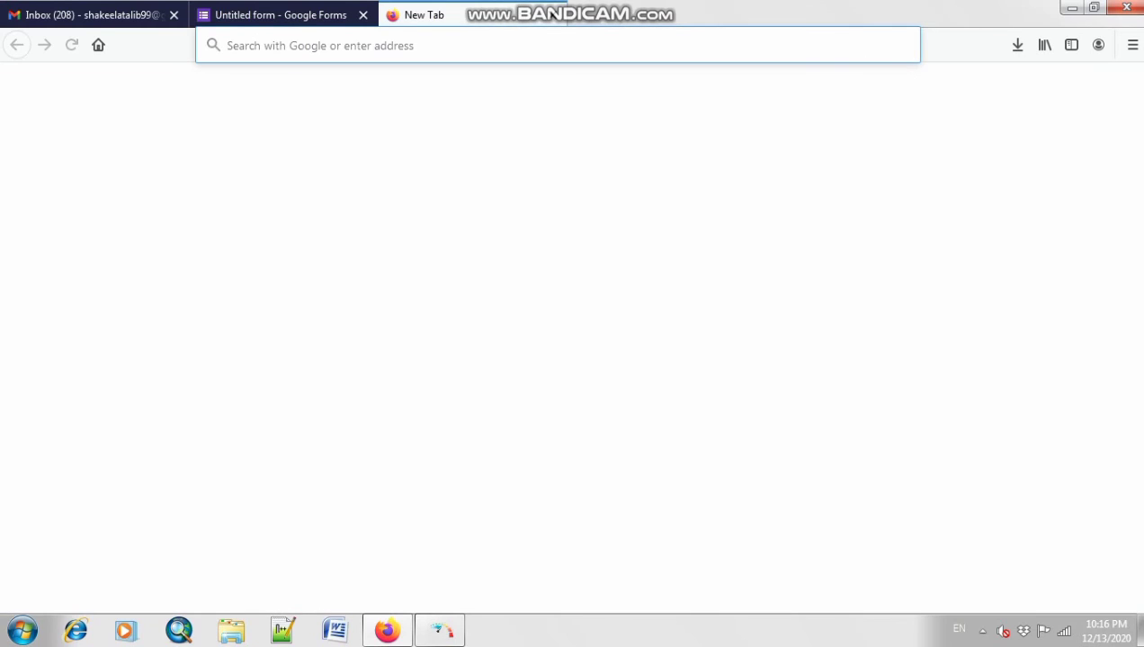
key(Return)
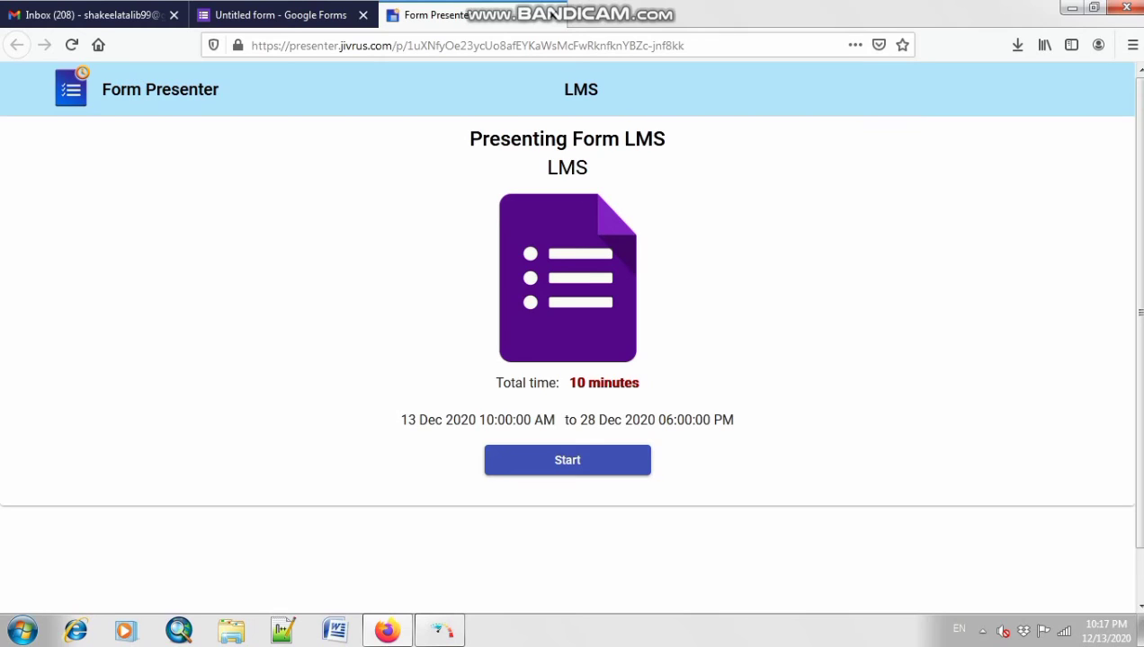
click(567, 460)
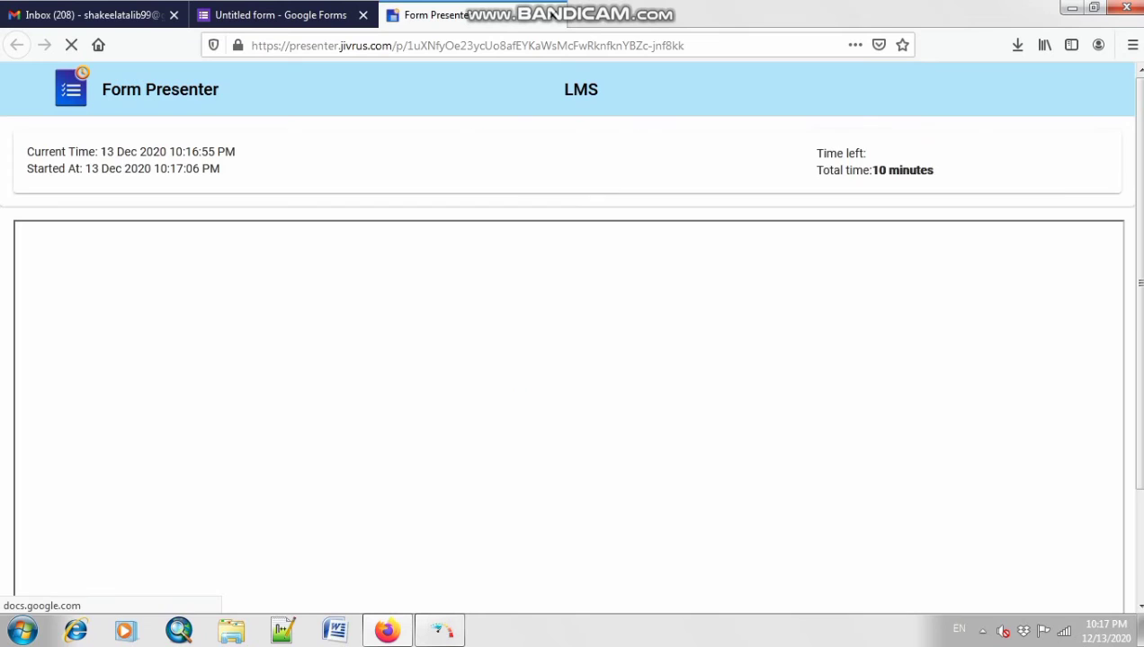
scroll(567, 460, down, 2)
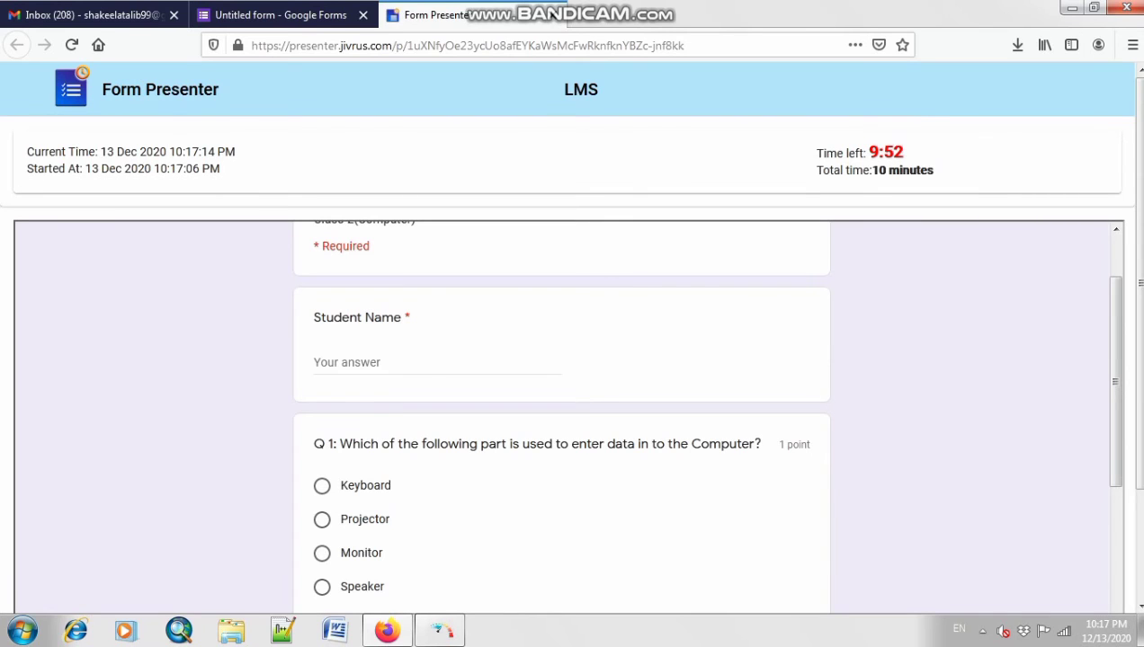
scroll(568, 414, up, 2)
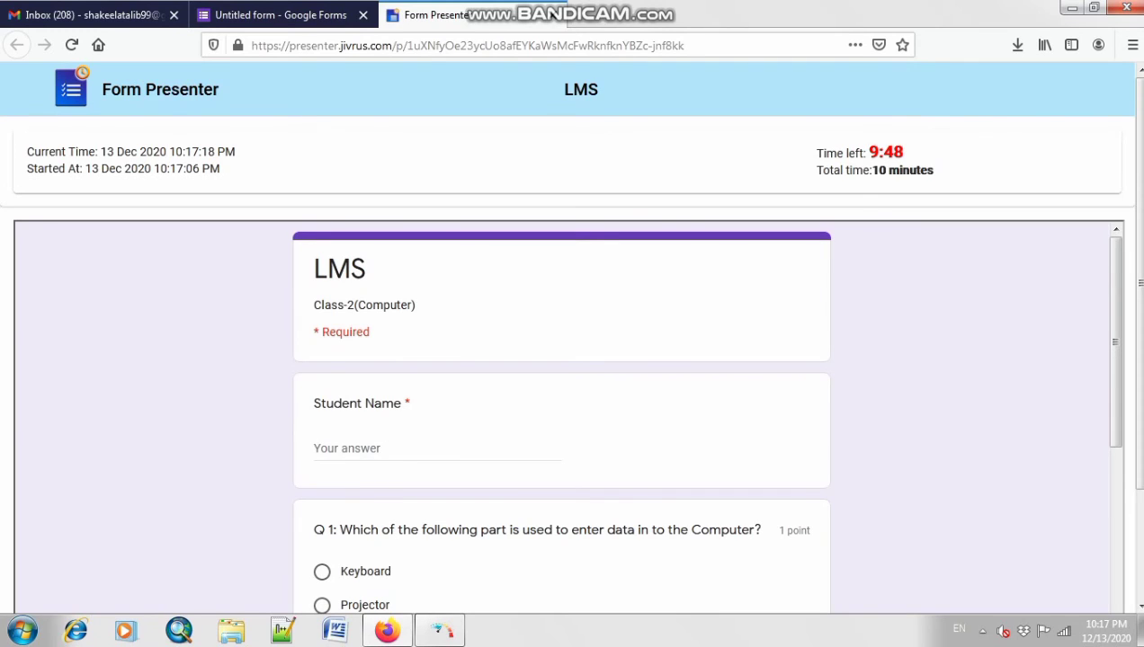
Step: Enter the student's name in the quiz's name field
click(365, 449)
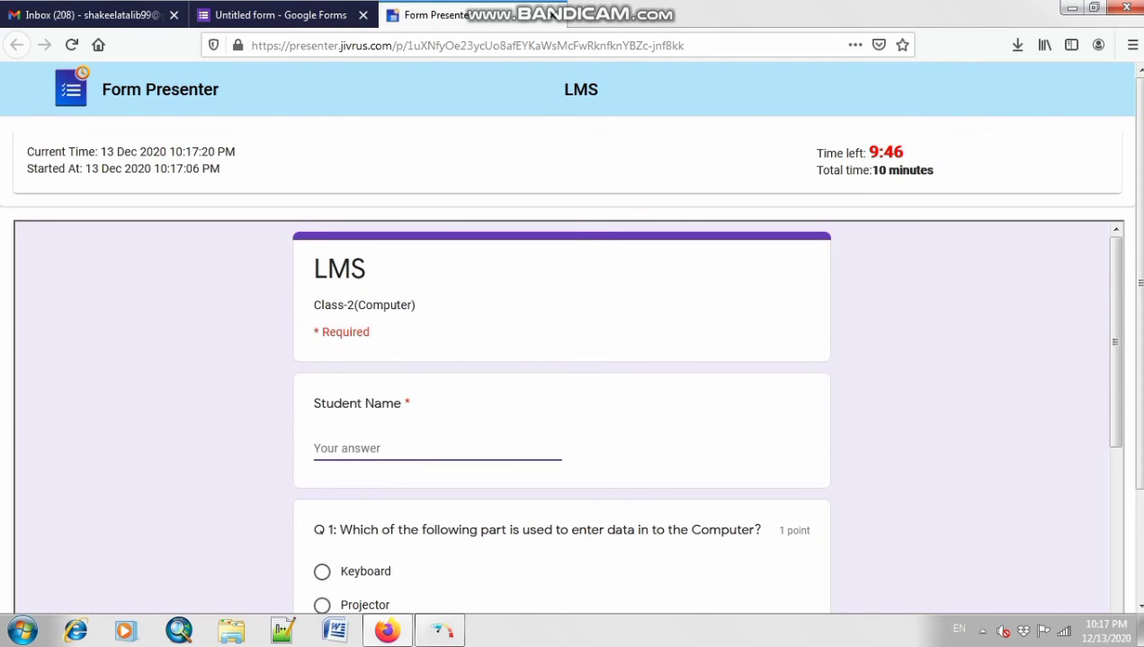
text(Faatim)
key(BackSpace)
key(BackSpace)
key(BackSpace)
key(BackSpace)
text(tima)
scroll(561, 413, down, 3)
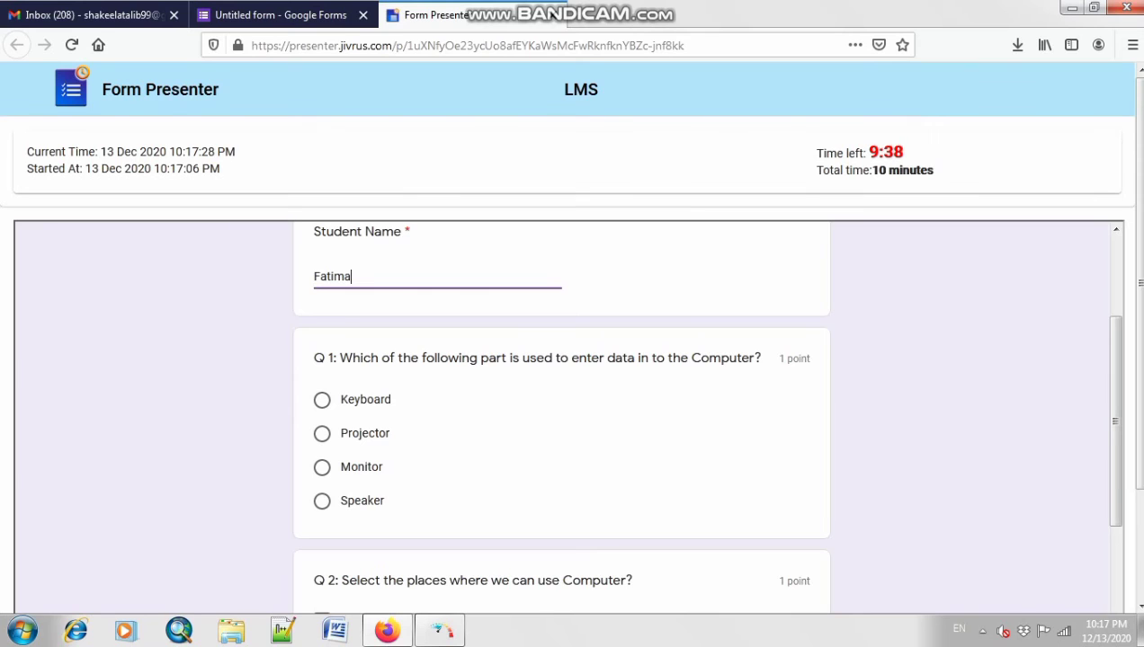
Step: Answer question 1 with Keyboard, after briefly trying Projector
click(322, 400)
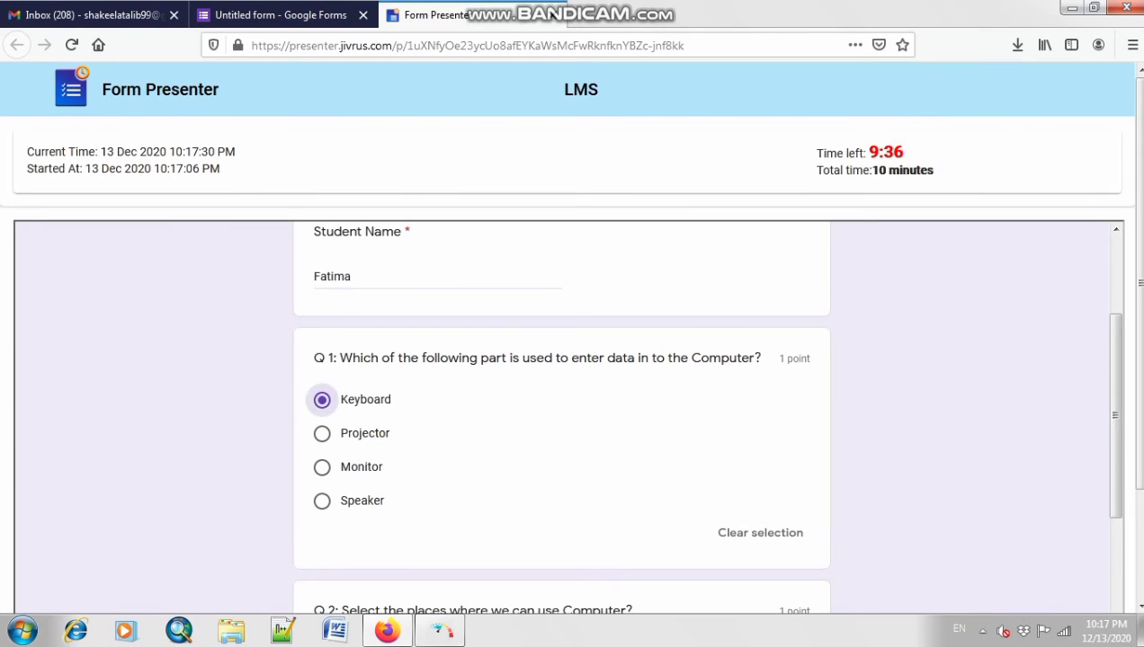
scroll(561, 417, down, 2)
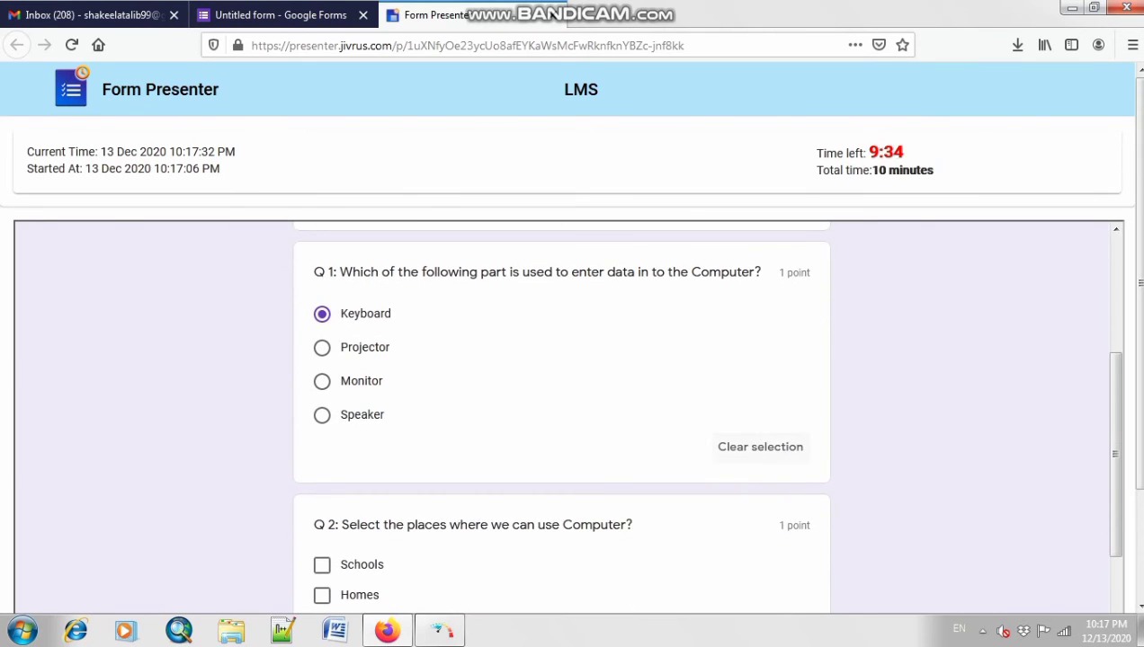
click(760, 447)
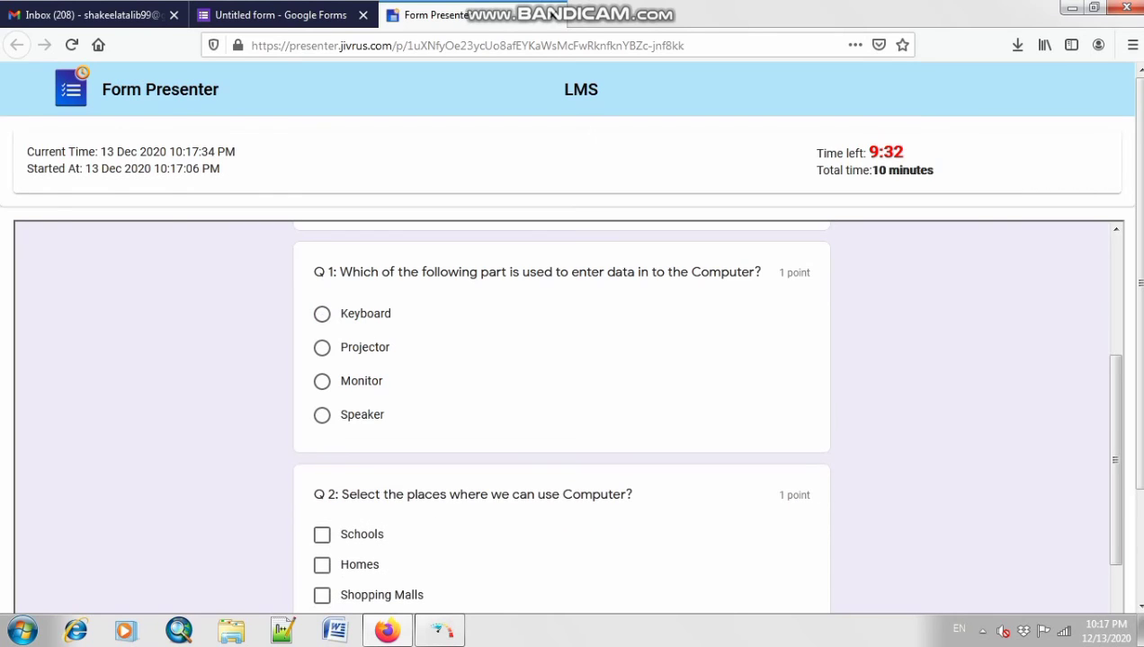
click(322, 347)
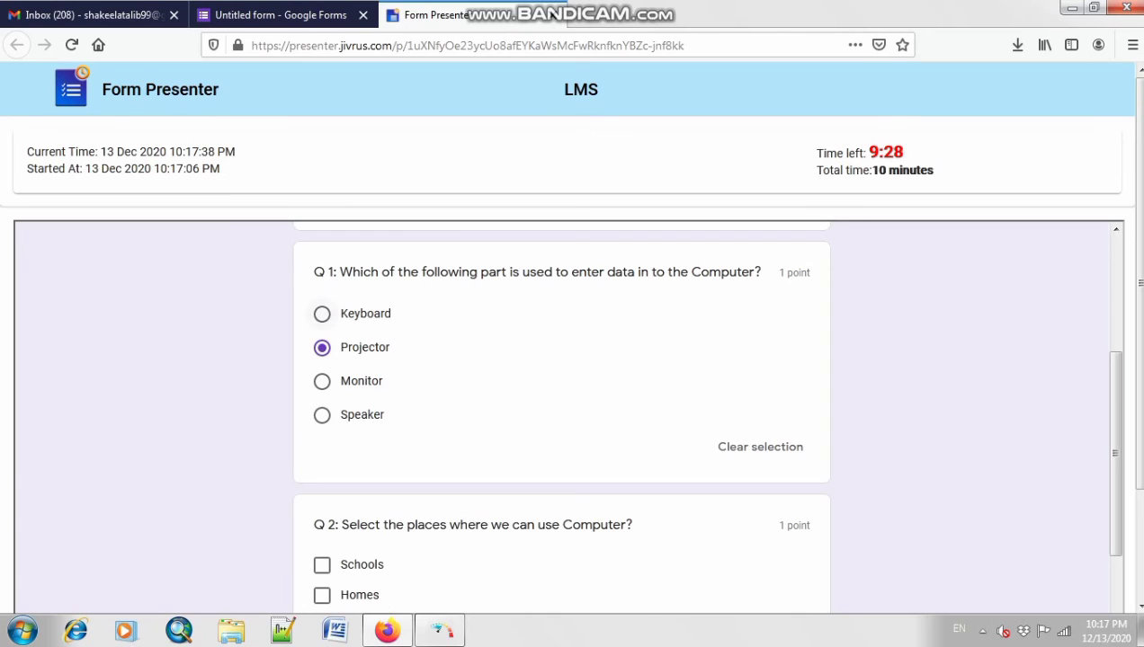
click(322, 313)
scroll(568, 414, down, 3)
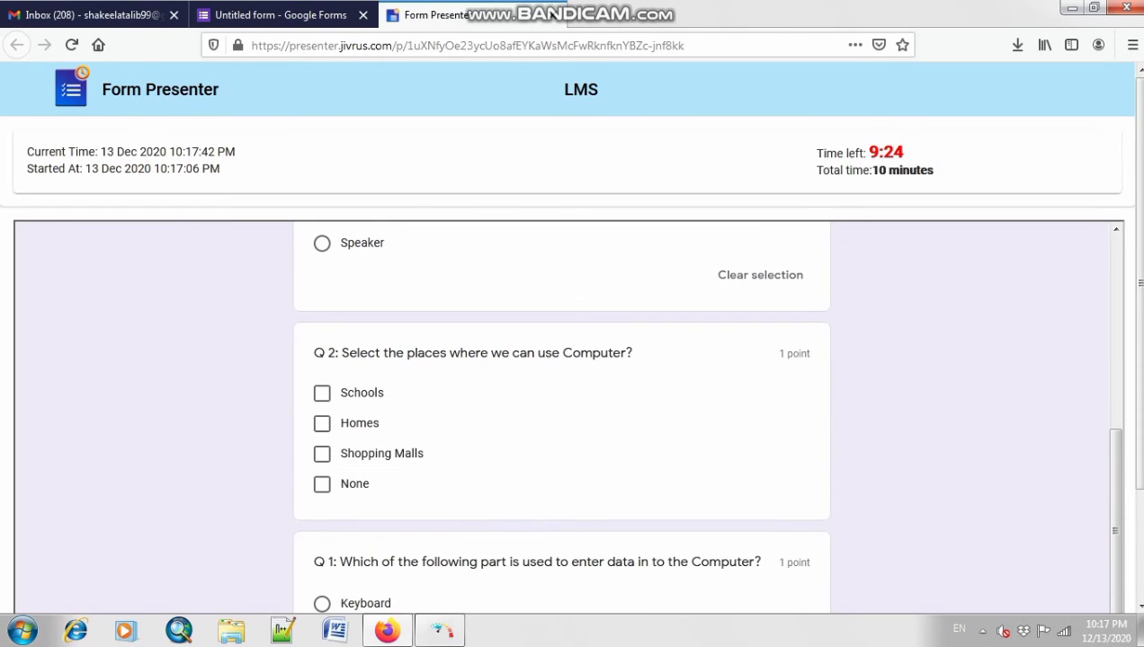
Step: Tick Schools, Homes and Shopping Malls for Q2 and answer the repeated Q1 with Keyboard
click(322, 393)
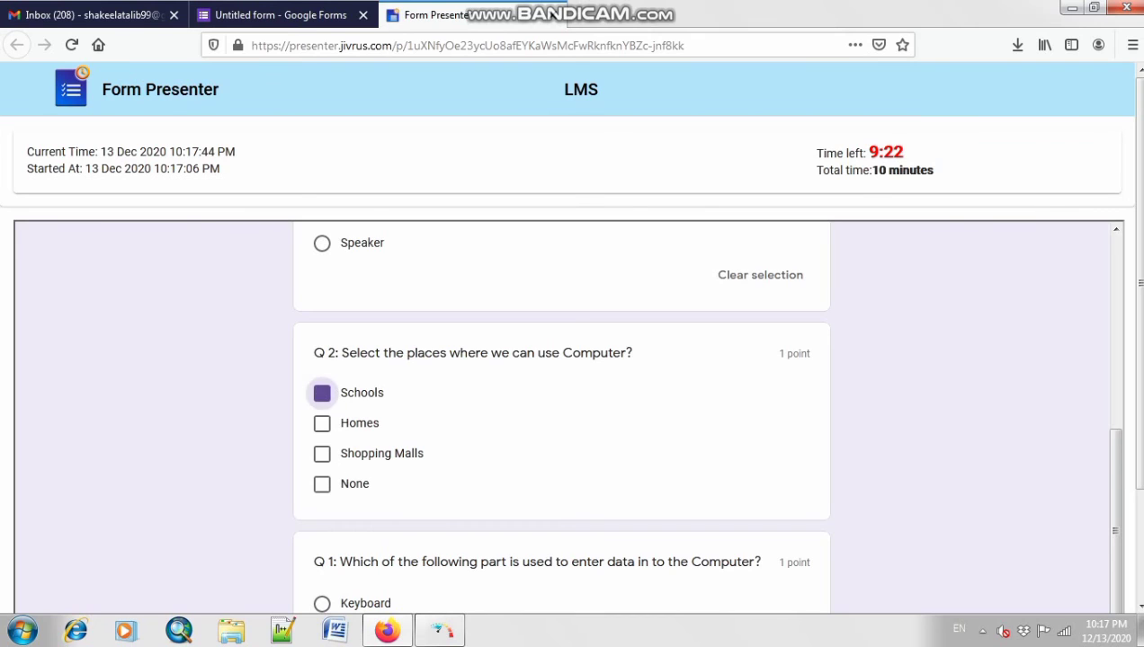
click(321, 423)
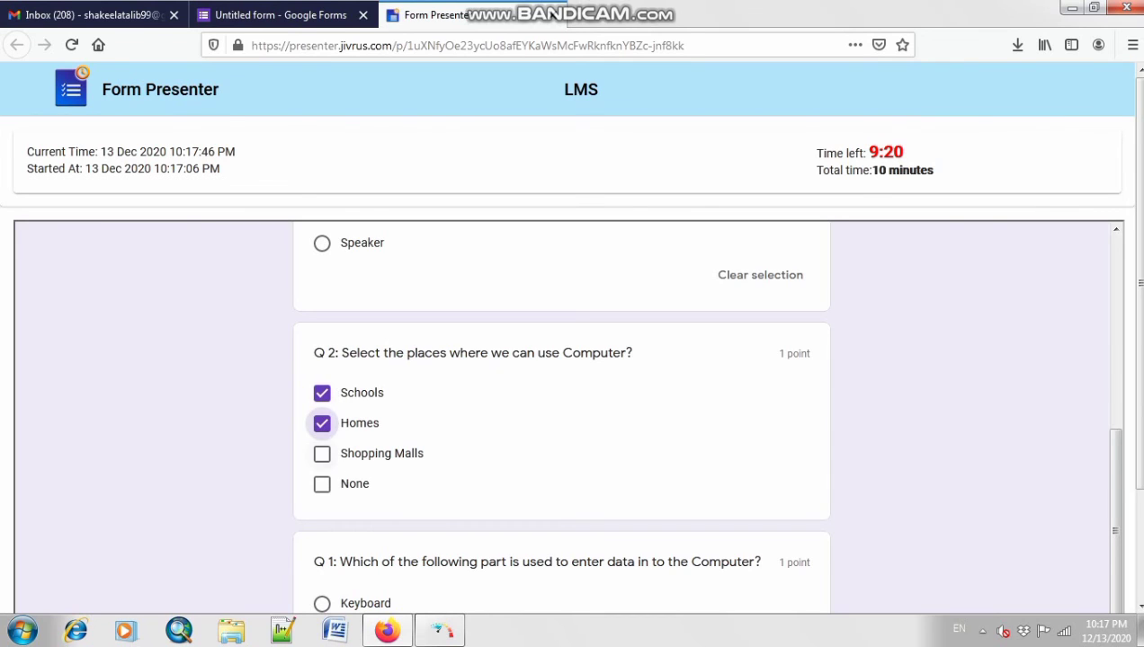
click(322, 454)
scroll(321, 454, down, 3)
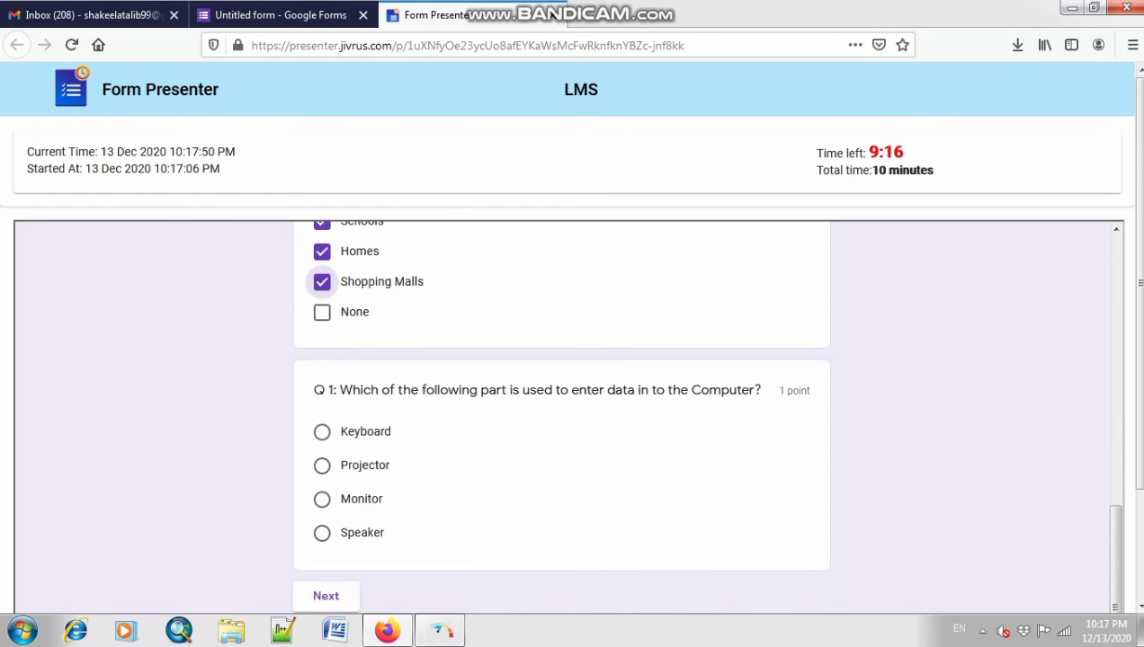
click(322, 432)
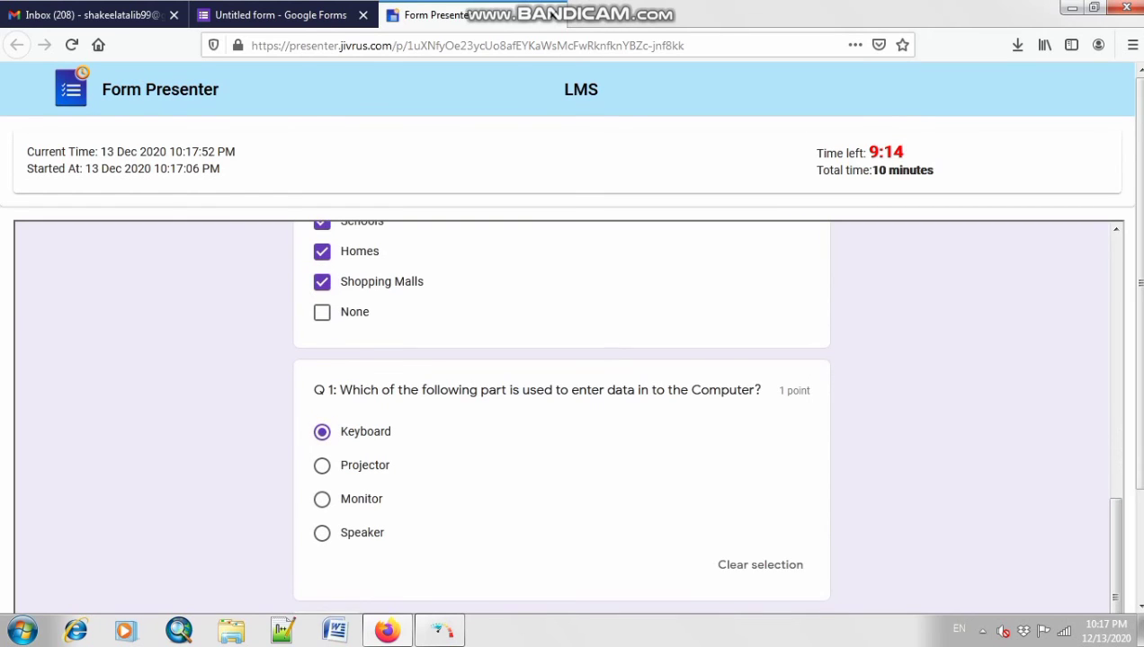
scroll(322, 432, down, 1)
Step: Go to the next section, submit the quiz and view the 3 of 3 score
click(325, 591)
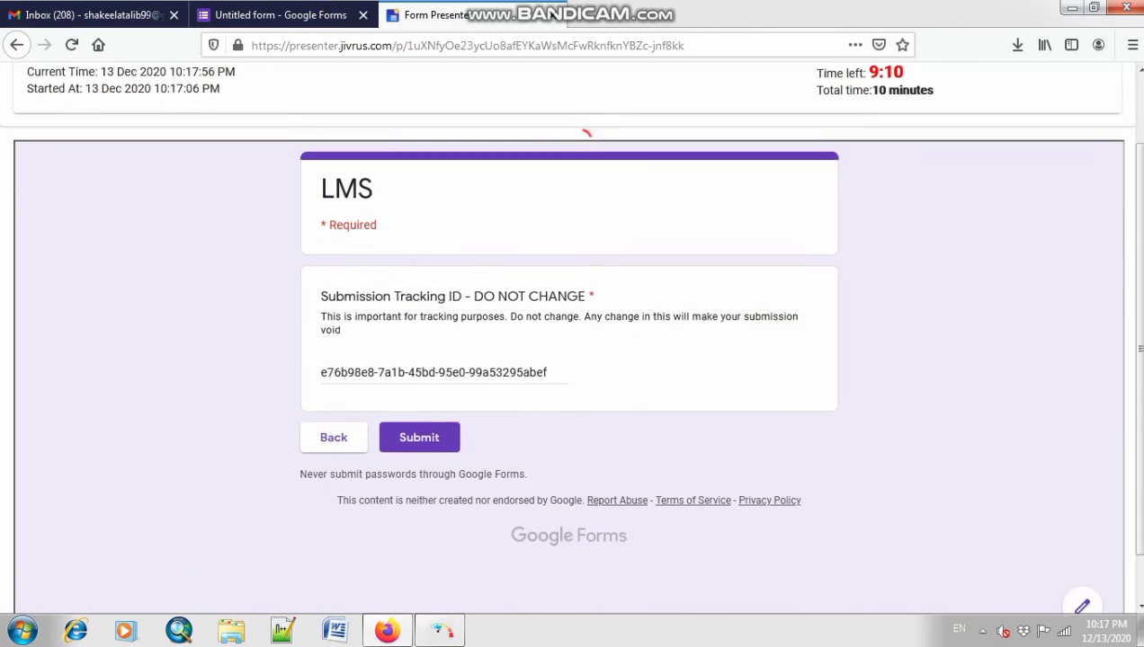
click(419, 517)
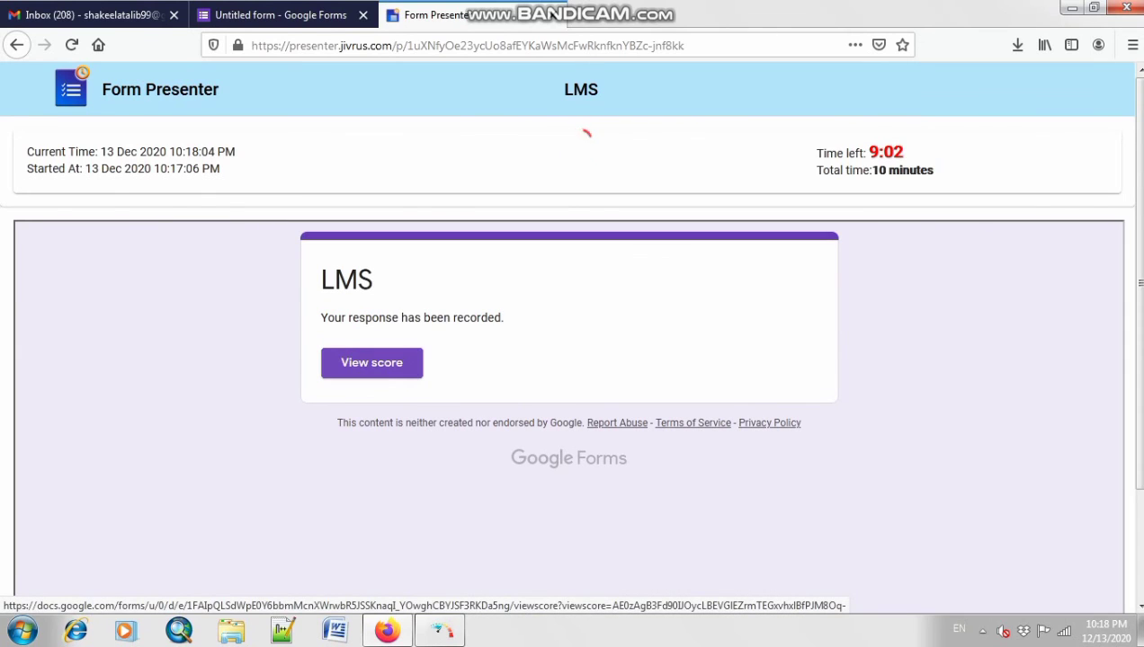
click(371, 363)
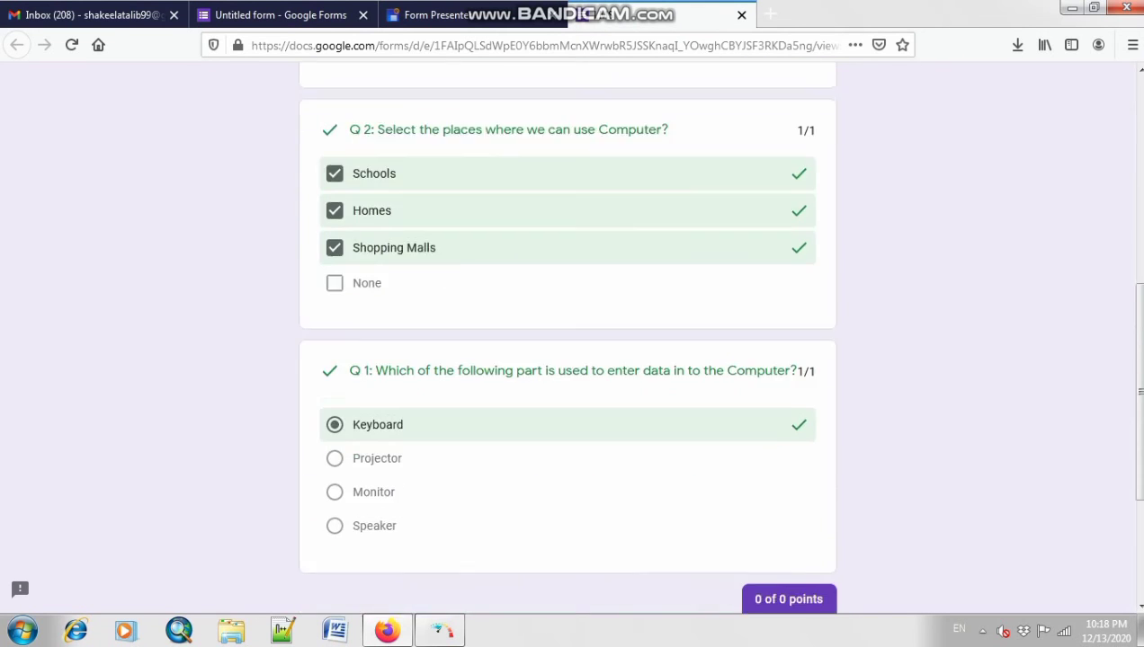
scroll(566, 360, down, 3)
scroll(566, 360, up, 1)
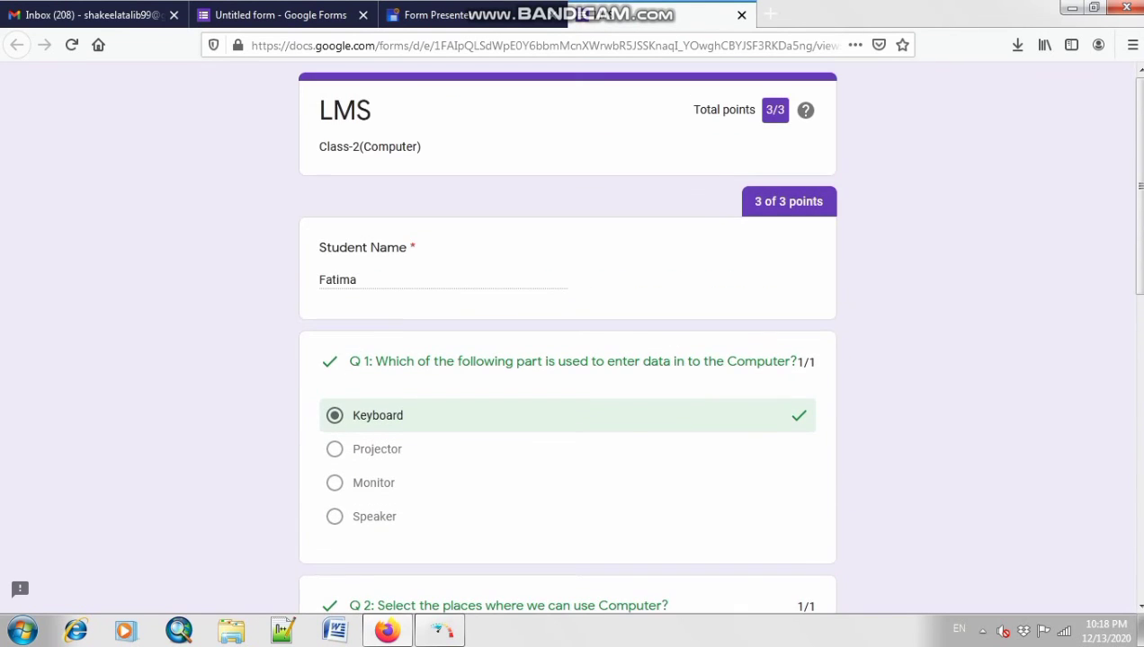
Step: Open the form's Responses and scroll through the summary charts for the single response
click(280, 15)
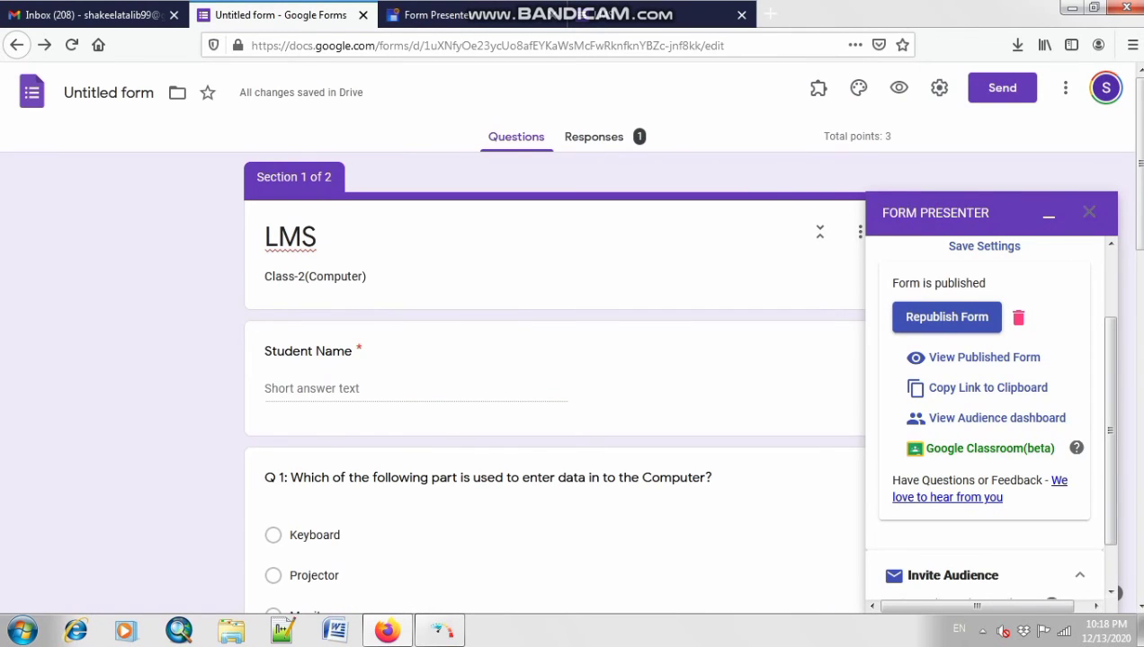
click(594, 138)
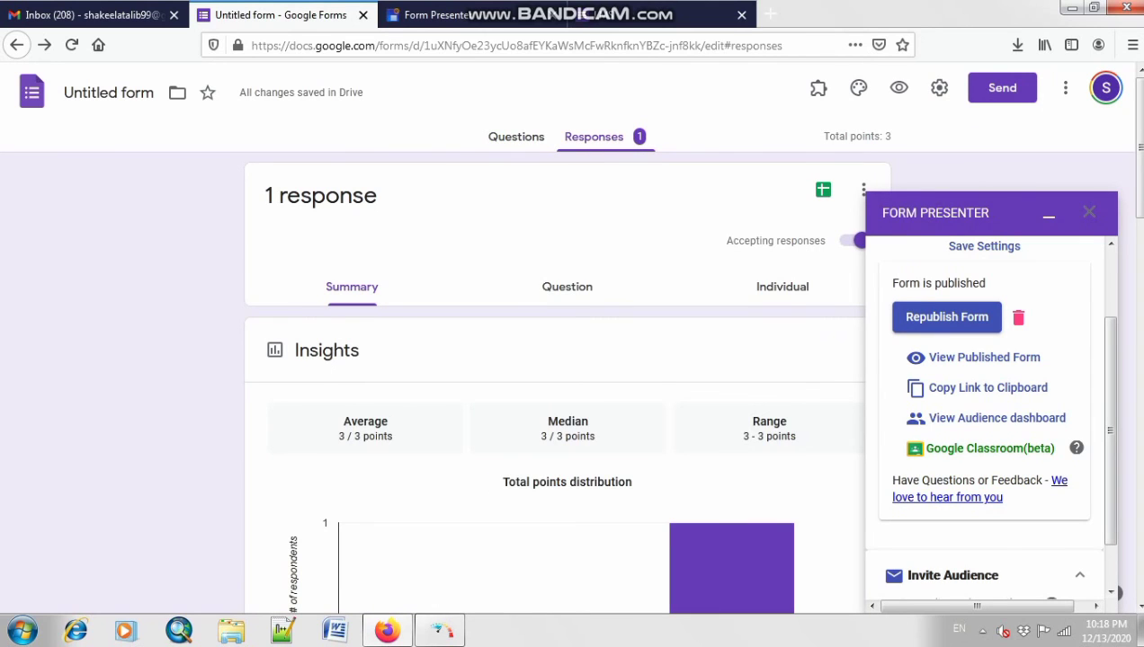
scroll(554, 387, down, 3)
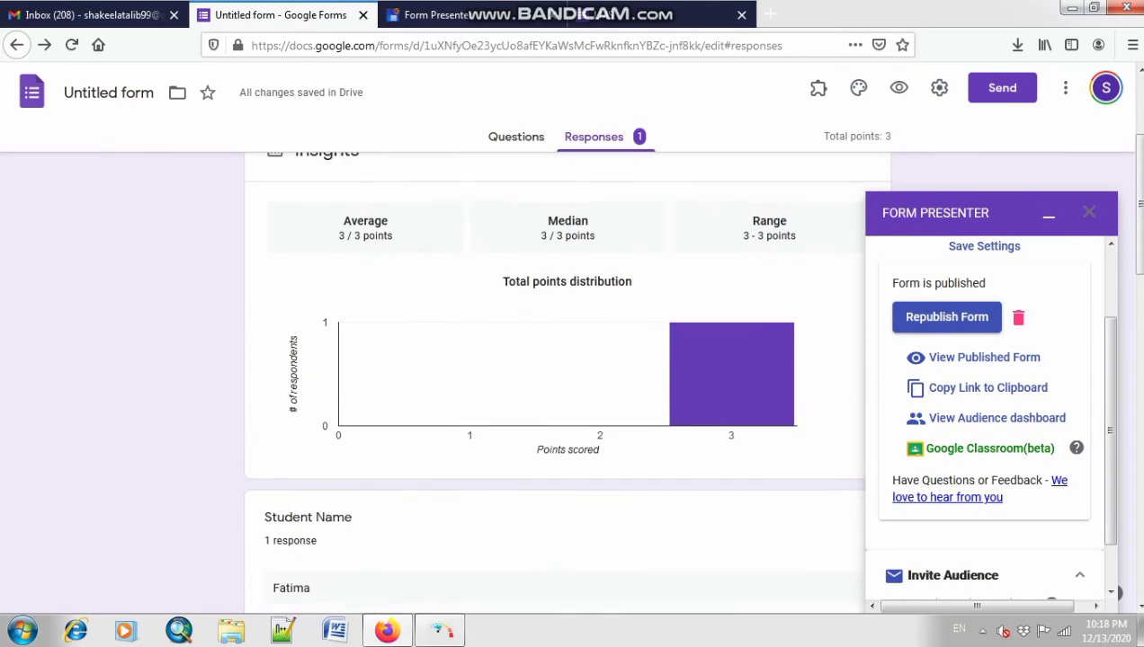
scroll(554, 387, down, 3)
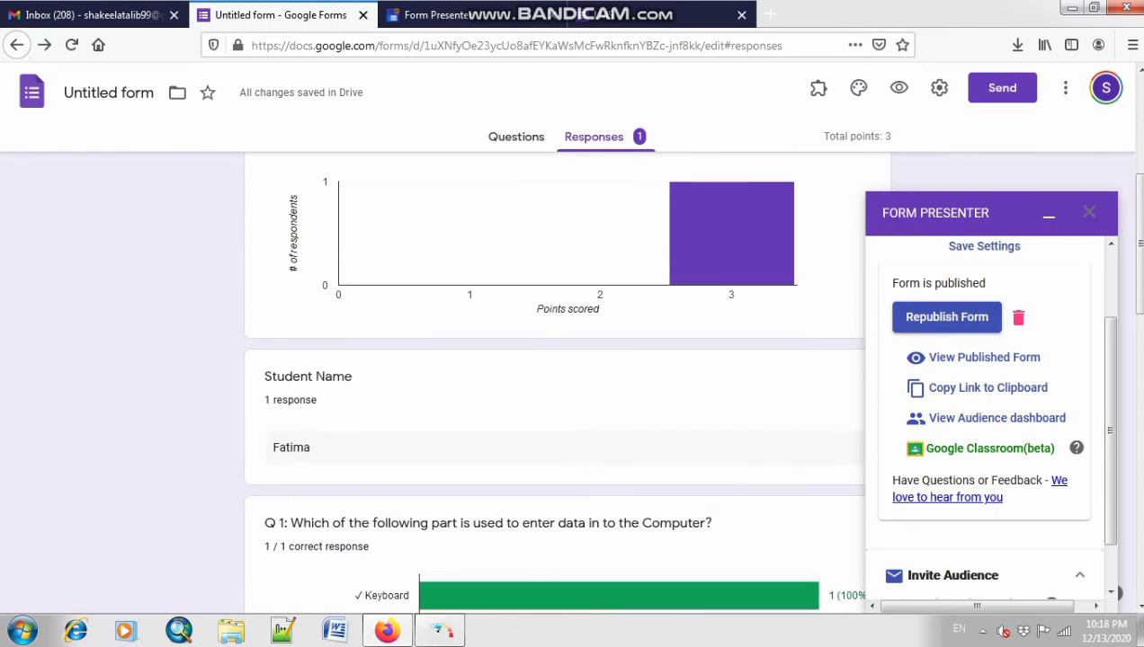
scroll(554, 387, down, 6)
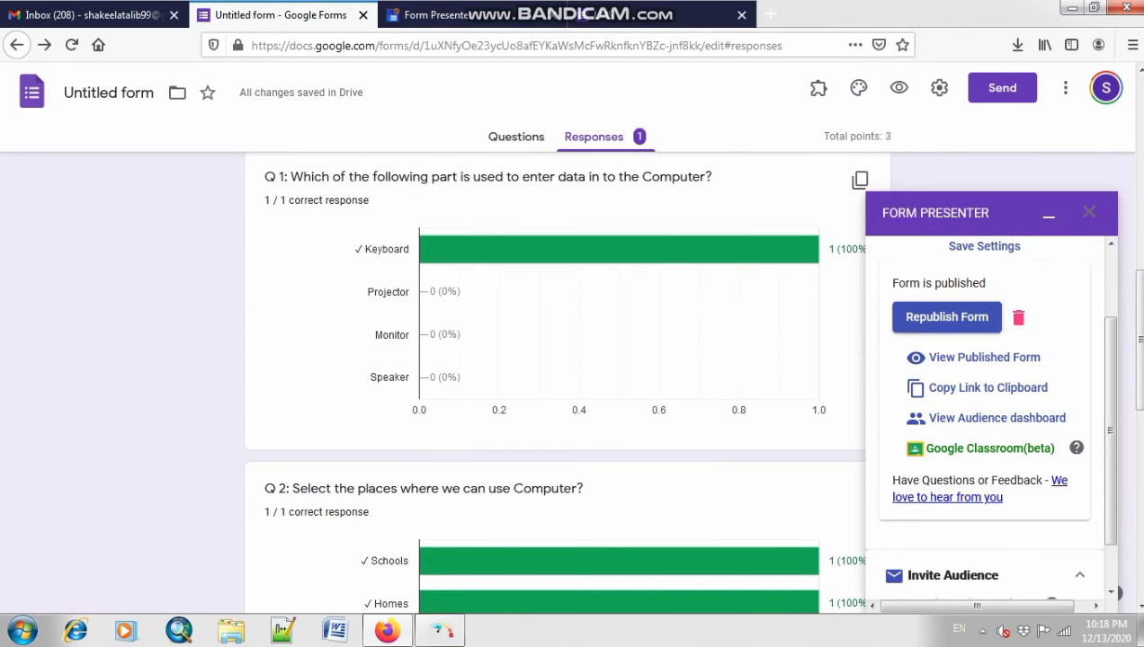
mouse_move(618, 250)
Step: Switch to the per-question view showing the Student Name answer
scroll(554, 386, down, 3)
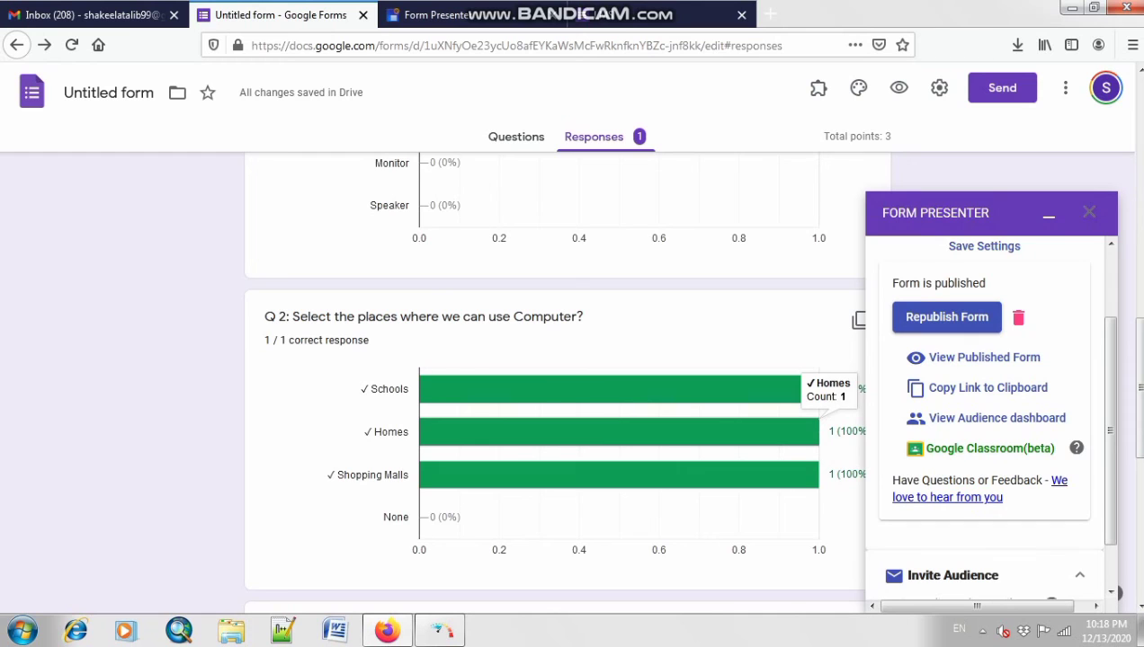
scroll(553, 377, down, 7)
scroll(554, 378, up, 6)
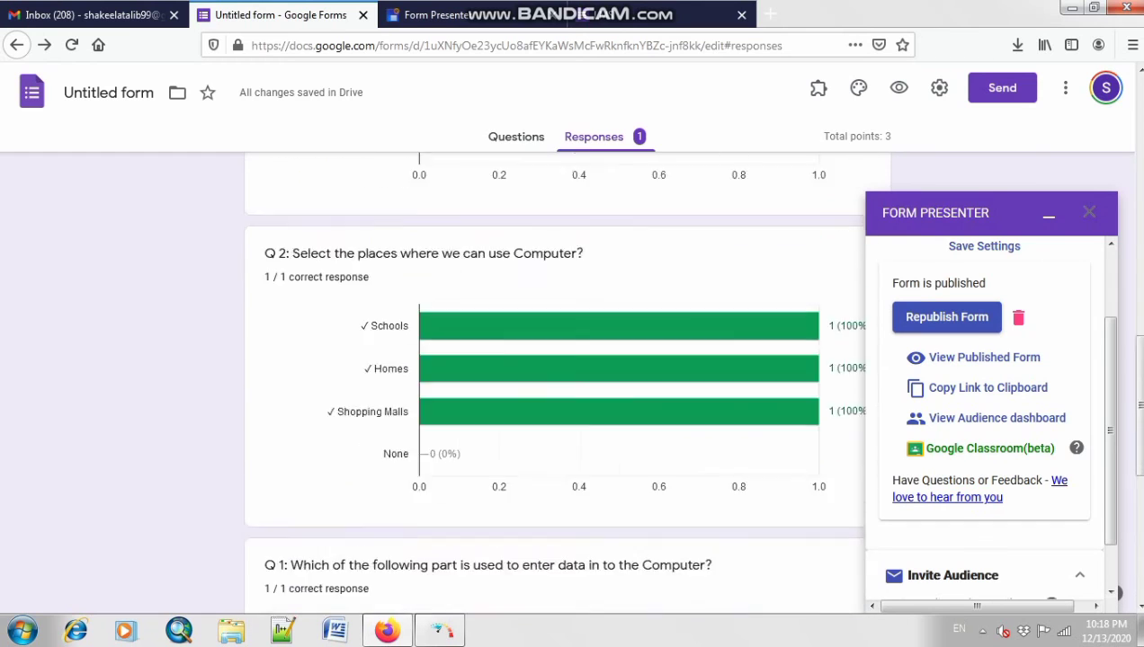
scroll(554, 378, up, 6)
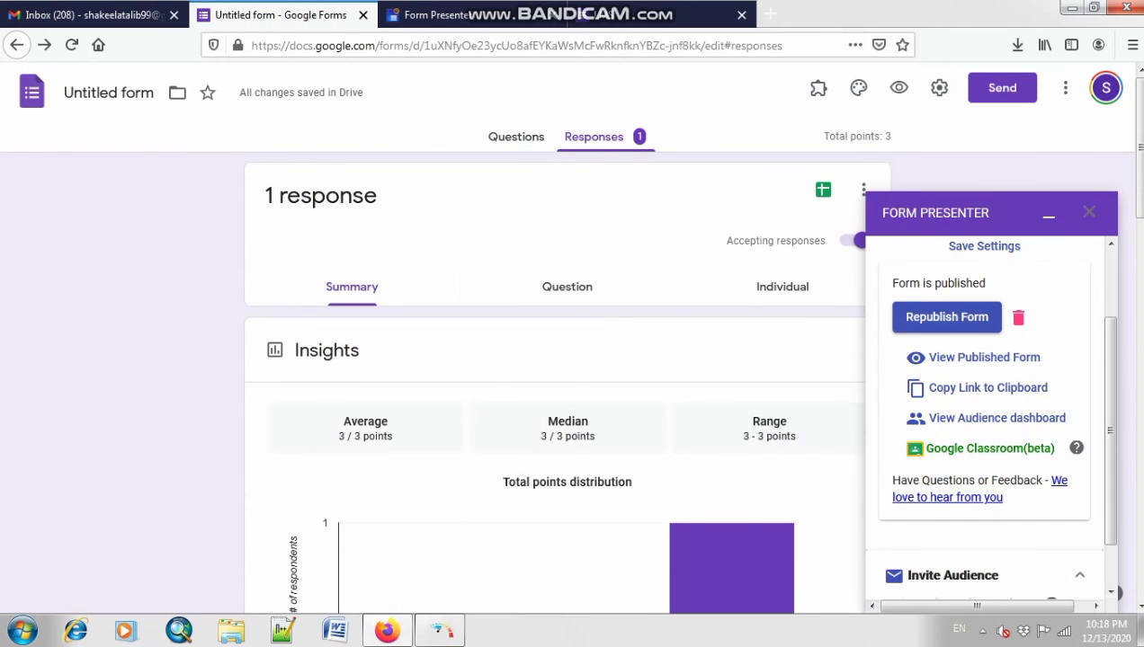
click(567, 287)
scroll(554, 377, down, 2)
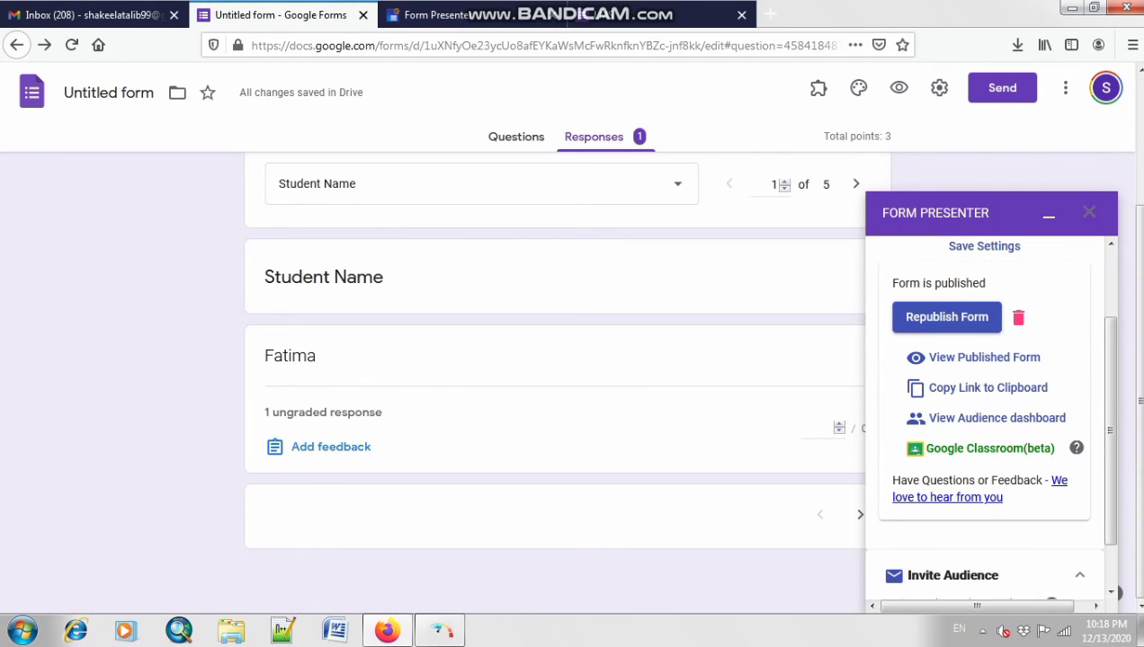
Step: View the single response individually, scored 3 of 3, and minimize the Form Presenter panel
scroll(553, 377, up, 1)
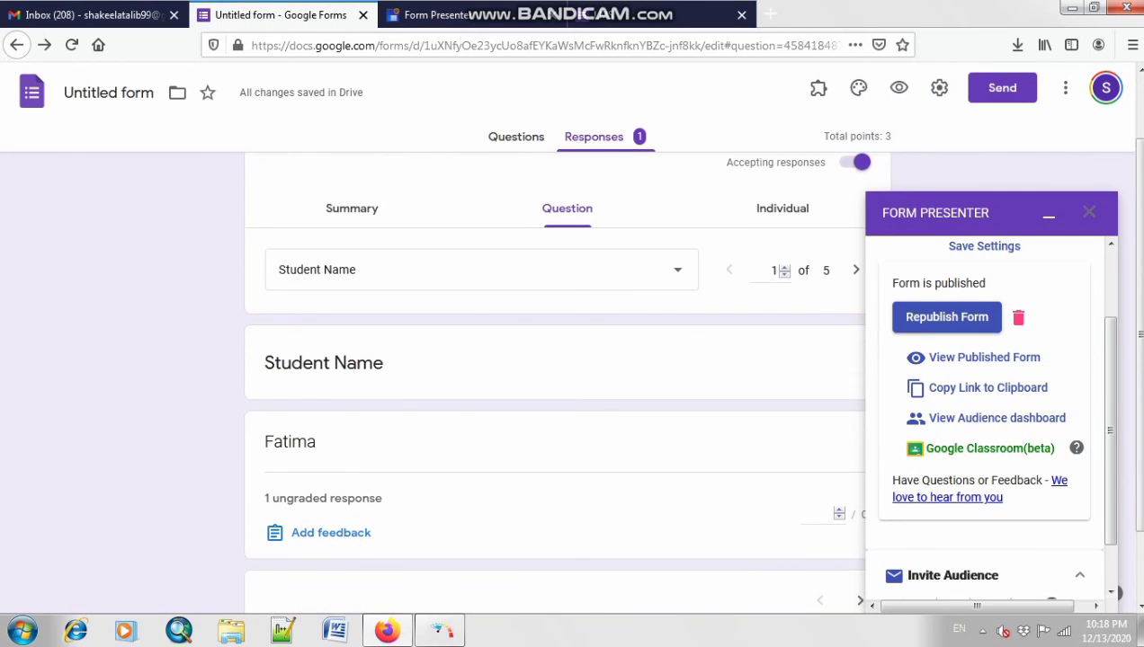
click(782, 209)
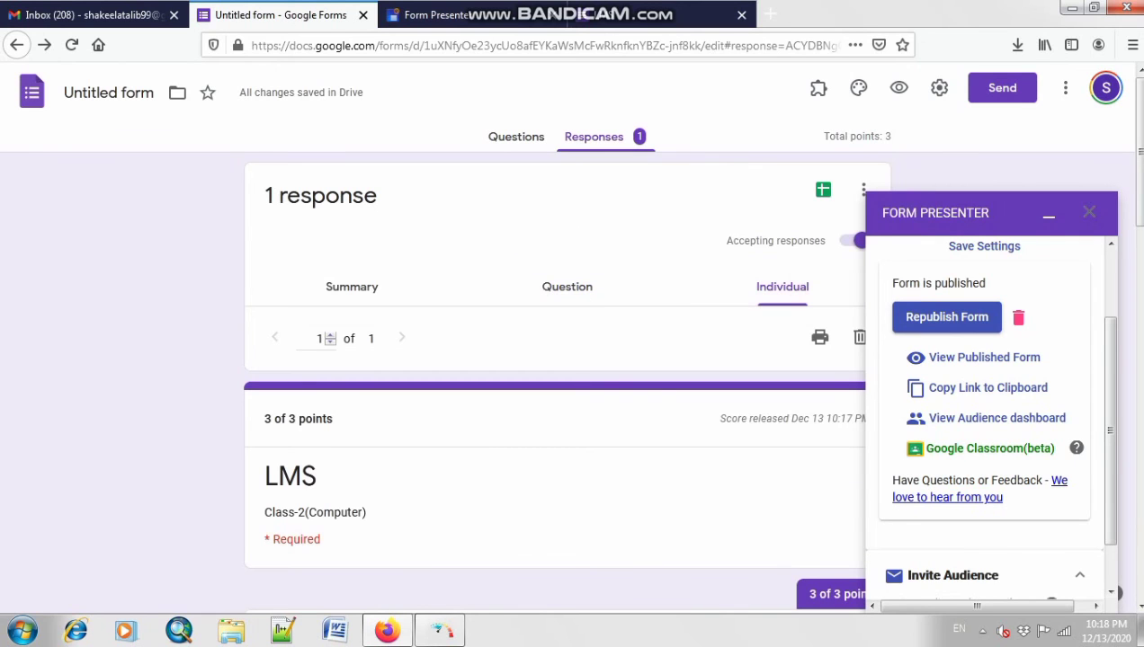
scroll(553, 378, down, 4)
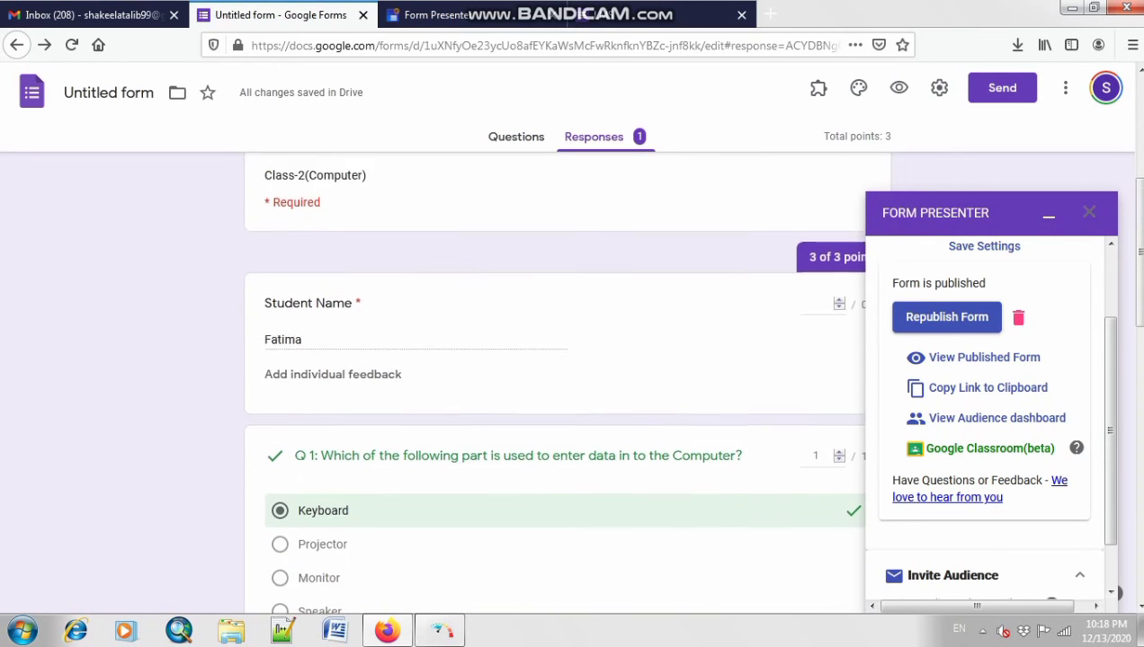
scroll(554, 378, down, 1)
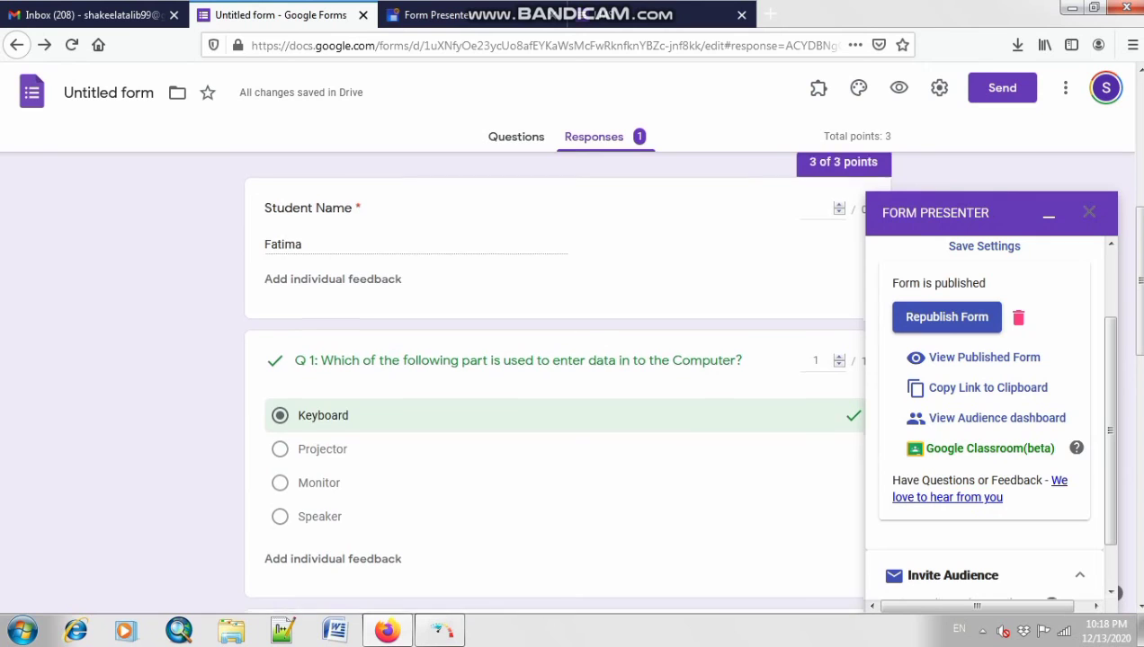
scroll(554, 377, down, 7)
scroll(554, 378, down, 2)
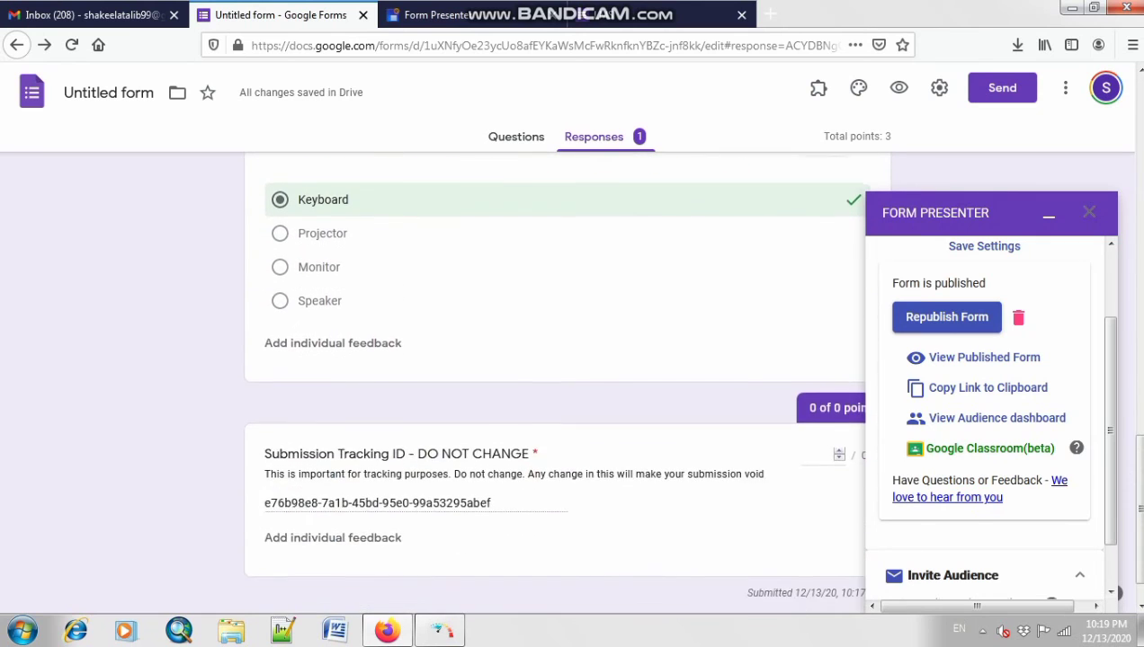
scroll(554, 378, up, 14)
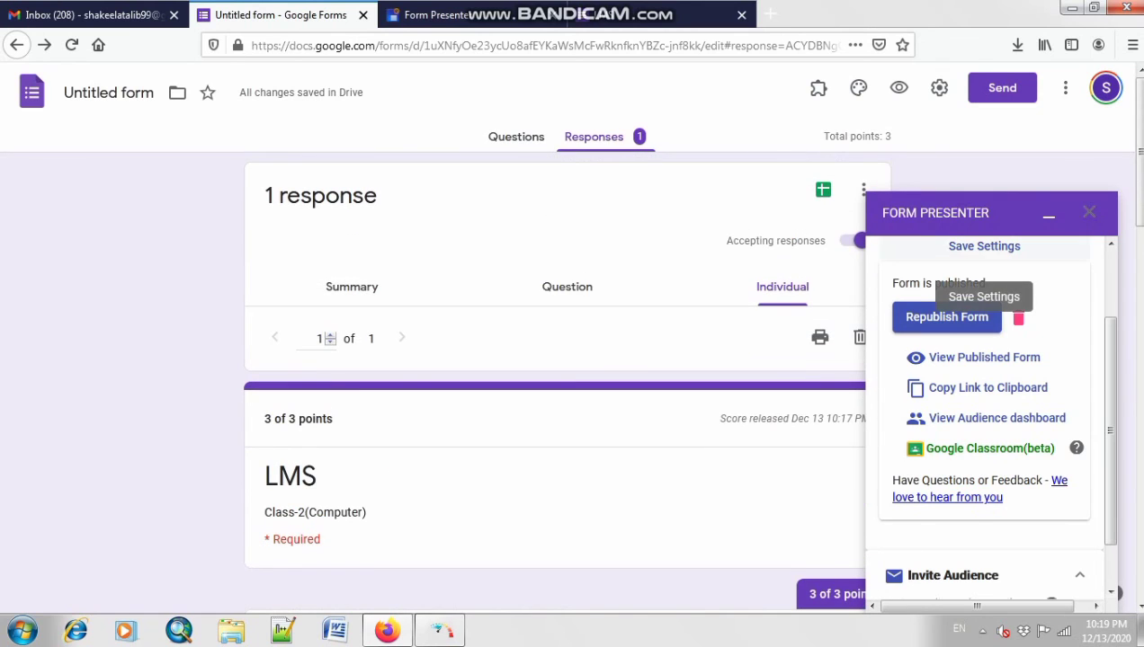
click(1049, 216)
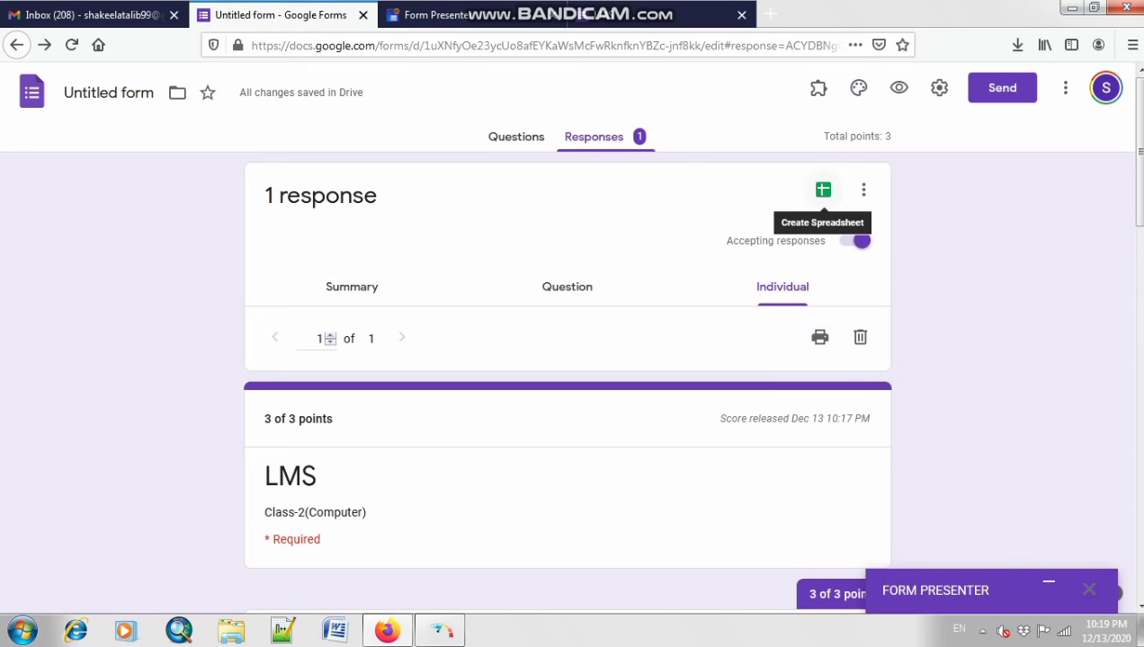
Step: Send responses to a new spreadsheet named 'Untitled form (Responses)'
click(823, 190)
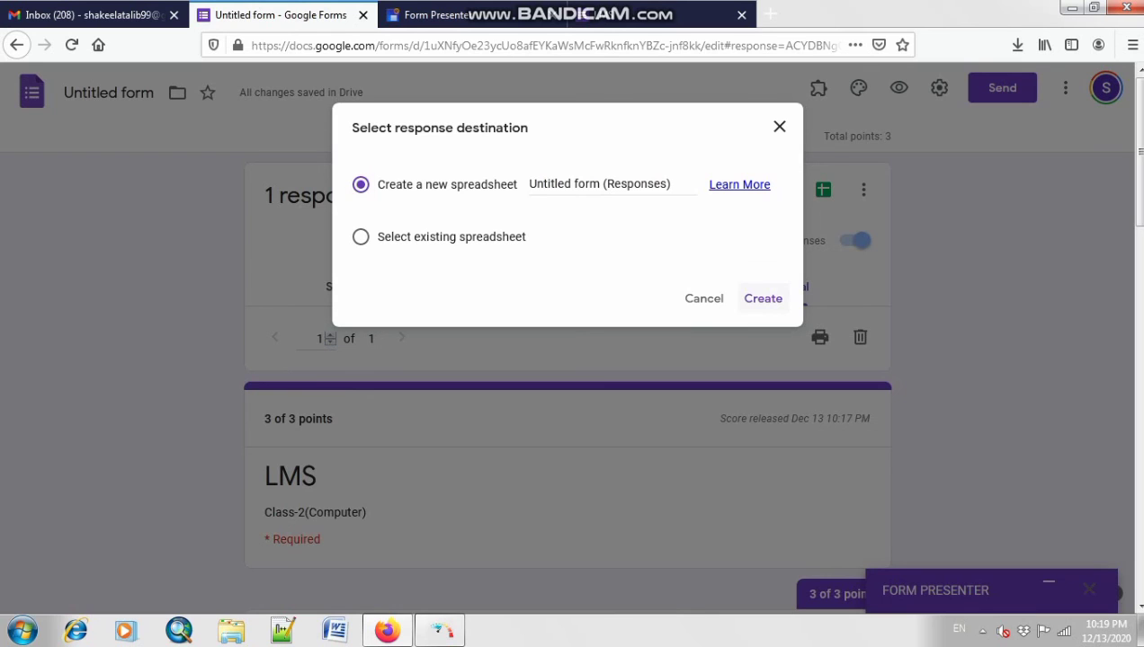
click(762, 299)
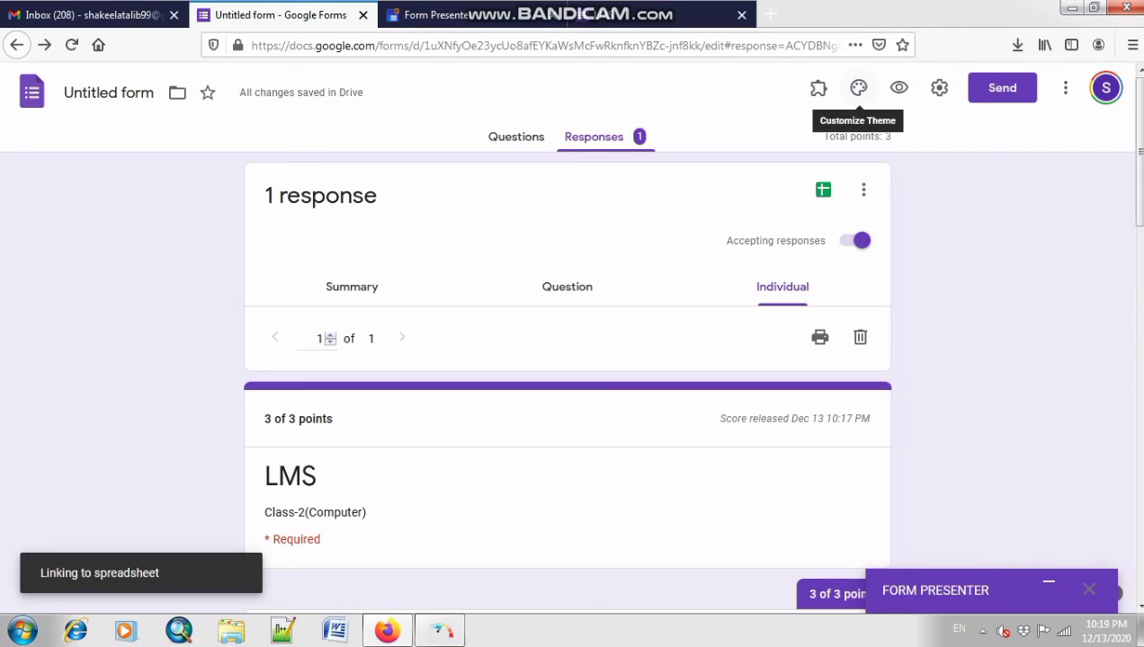
Step: Recolor the form theme from purple to Indigo
click(858, 87)
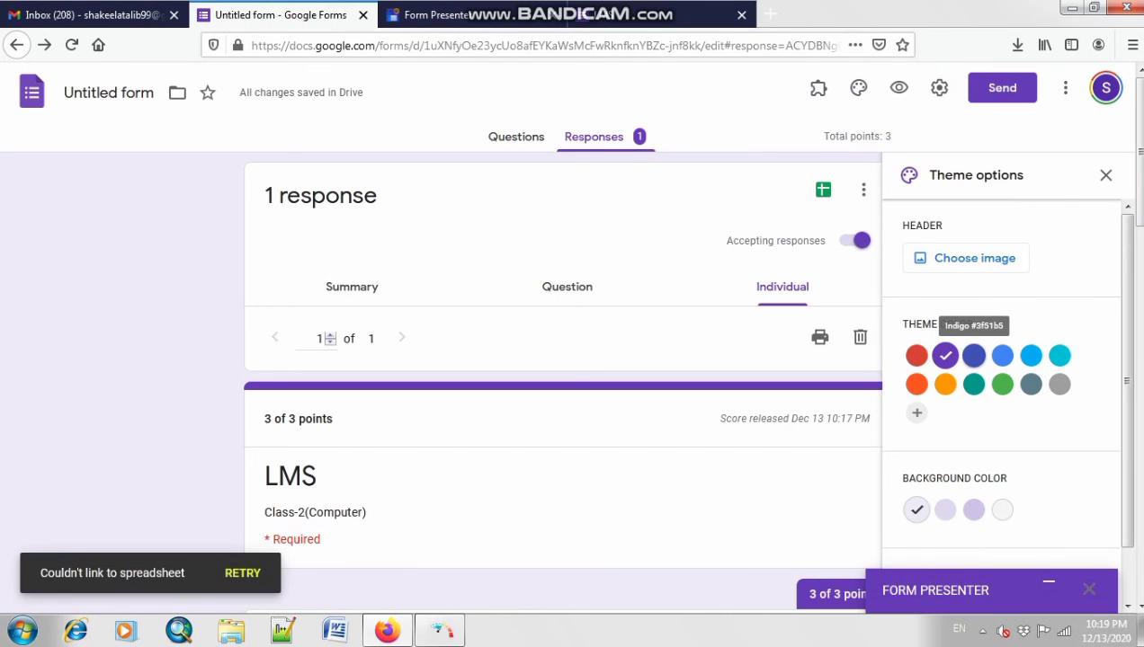
click(973, 356)
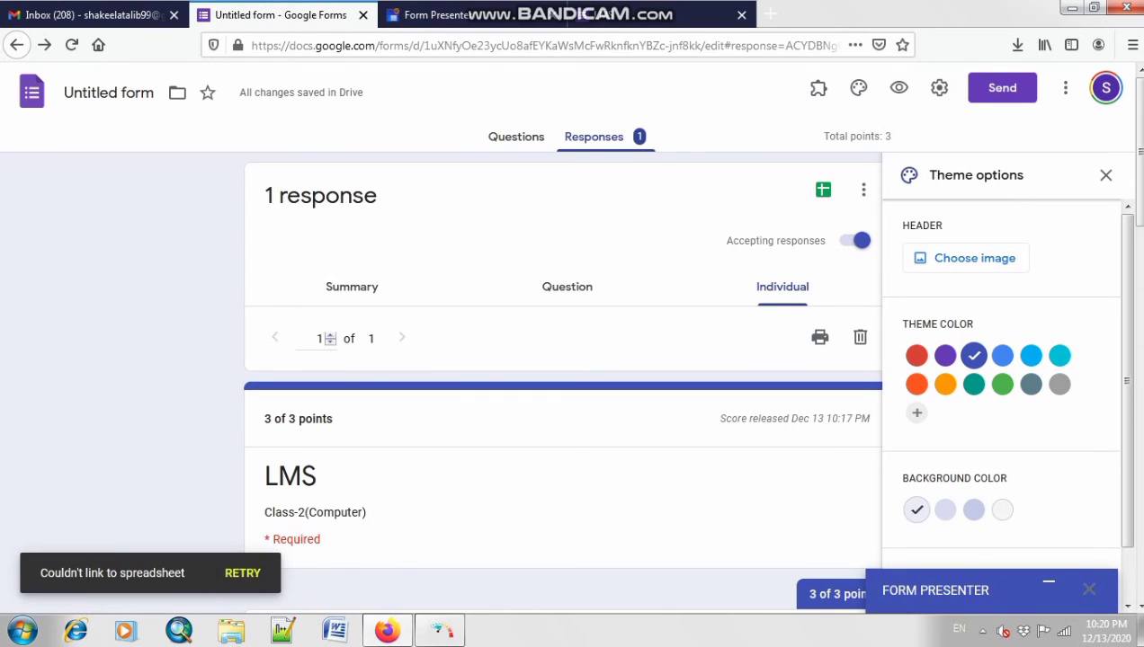
click(1105, 174)
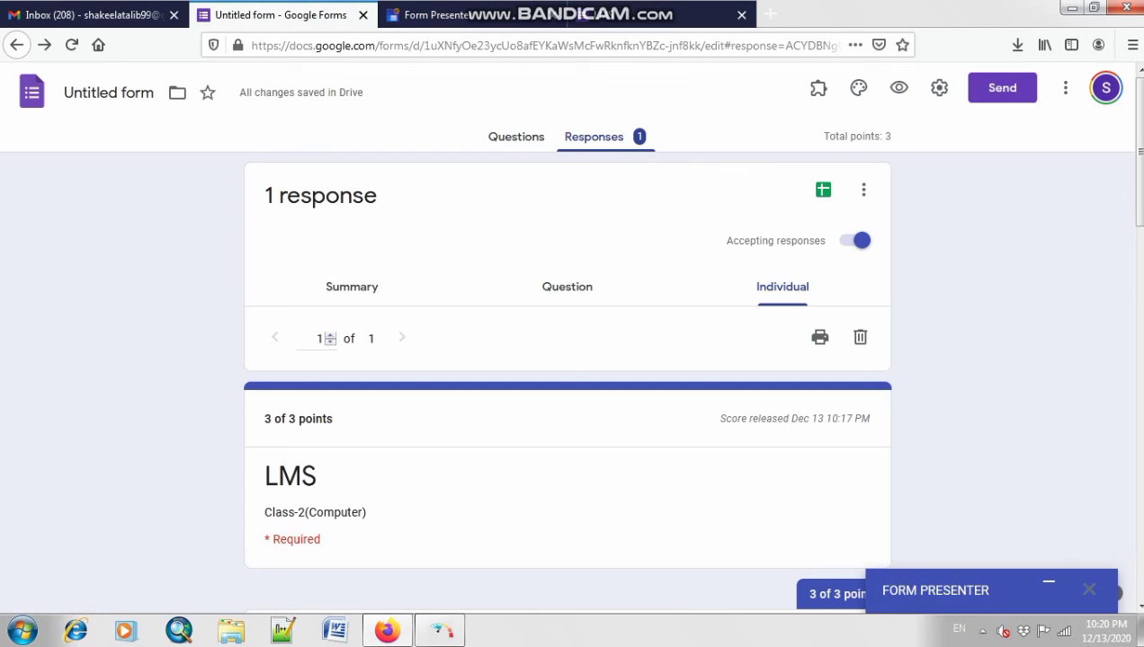
scroll(568, 405, down, 4)
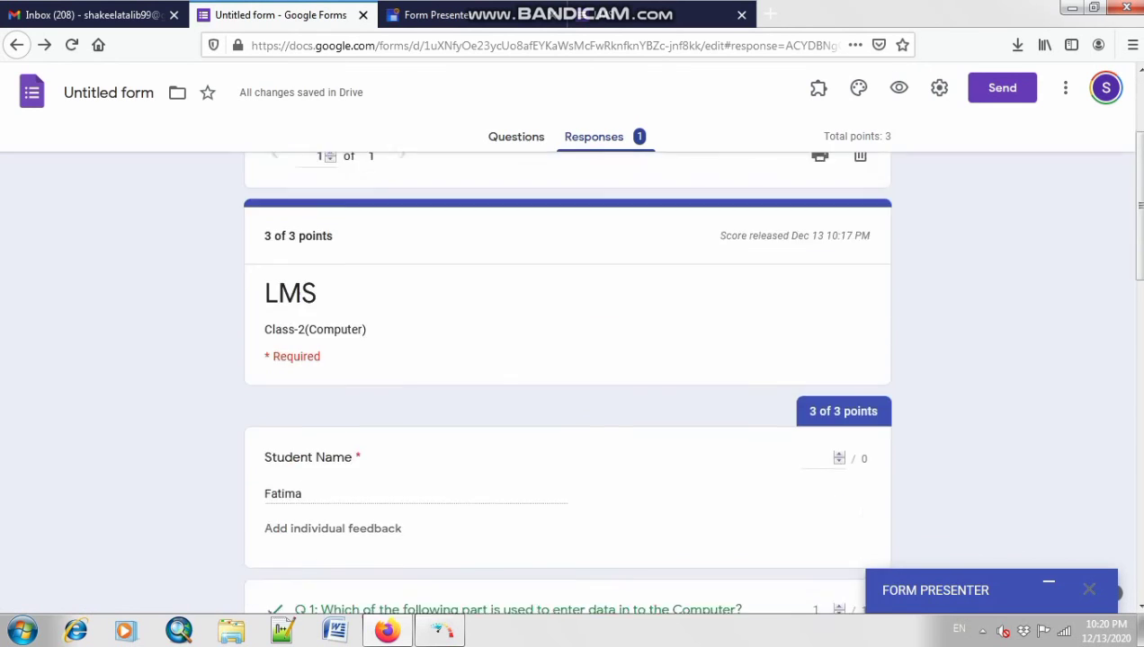